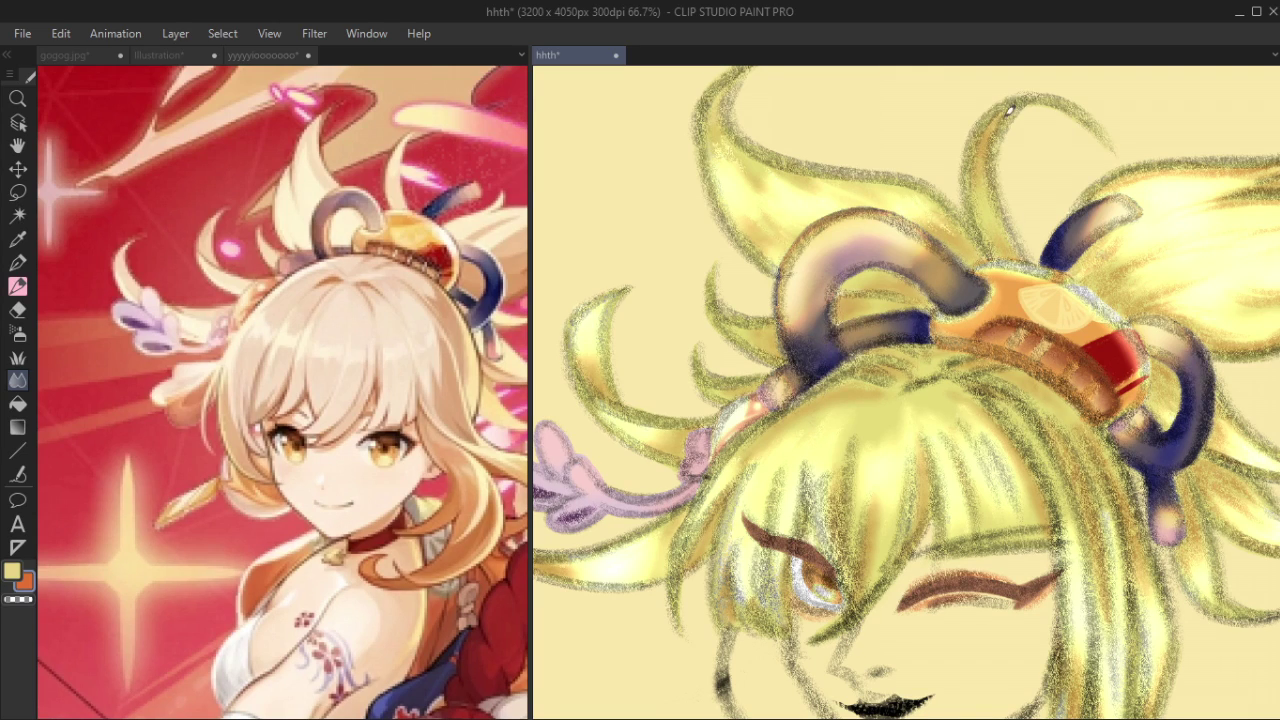
Shade the blonde hair spikes beside the hair ornament, undo the last two strokes, and switch to blending.
drag(997, 212, 637, 237)
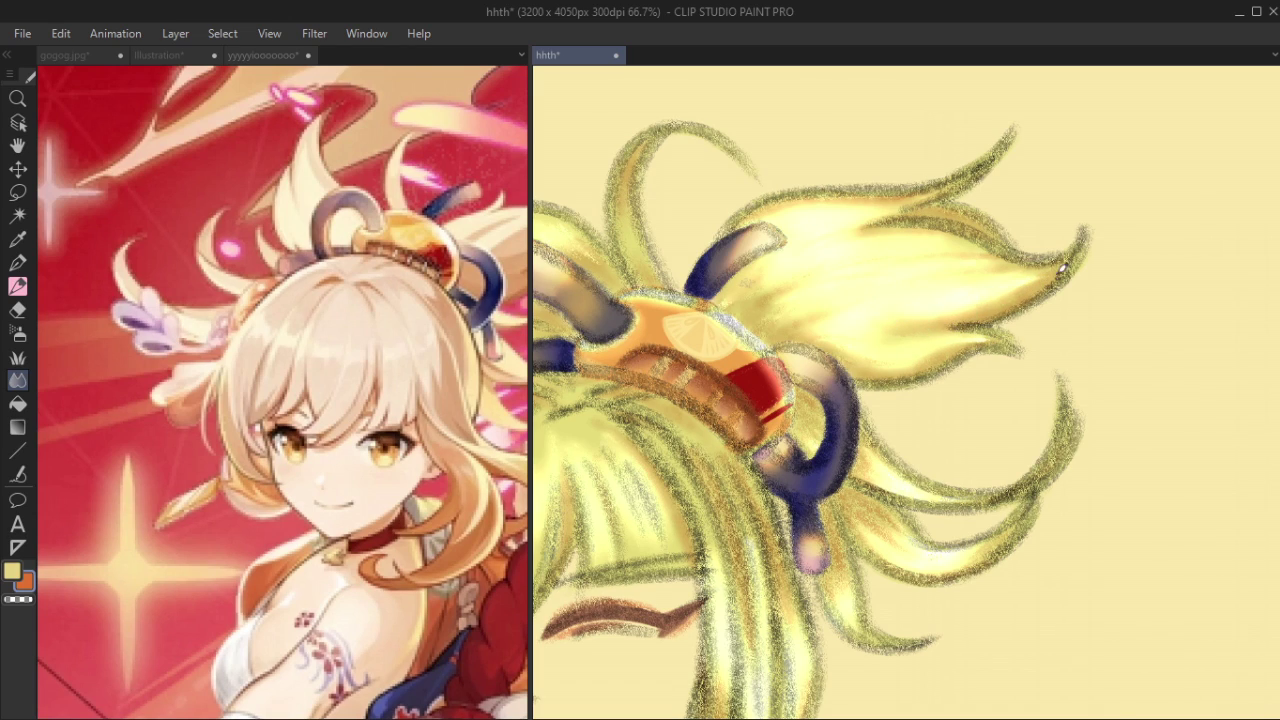
key(space)
mouse_move(948, 402)
mouse_down()
mouse_move(914, 434)
mouse_move(870, 420)
mouse_move(826, 508)
mouse_move(850, 476)
mouse_up()
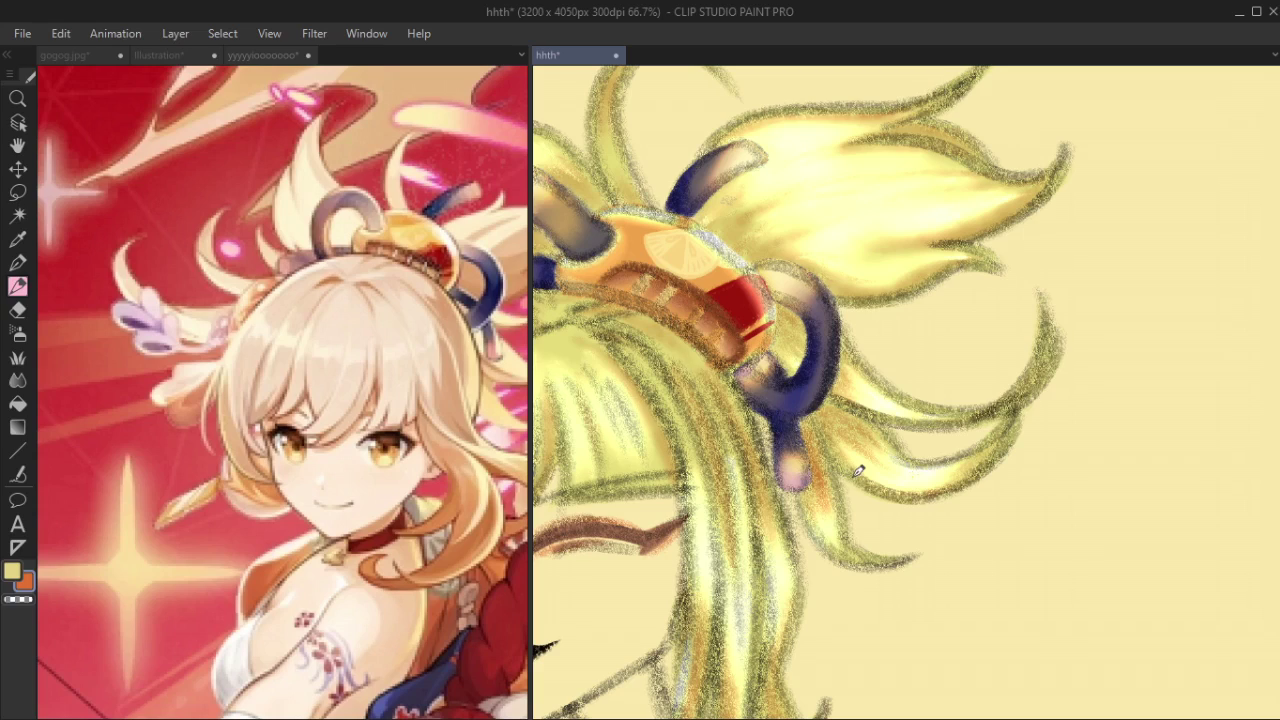
key(ctrl+z)
key(ctrl+z)
key(j)
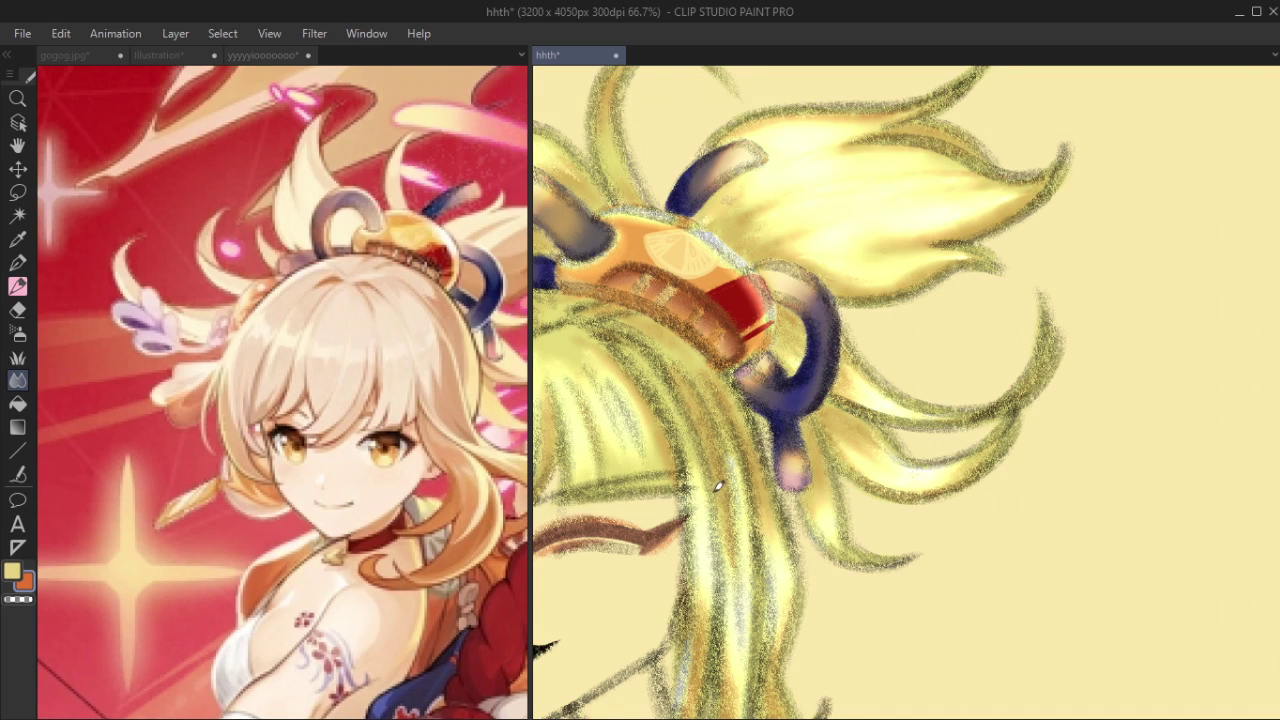
Blend the yellow and orange shading along the long side locks that frame the winking eye and shoulder.
mouse_move(734, 491)
mouse_down()
mouse_move(752, 345)
mouse_move(758, 408)
mouse_up()
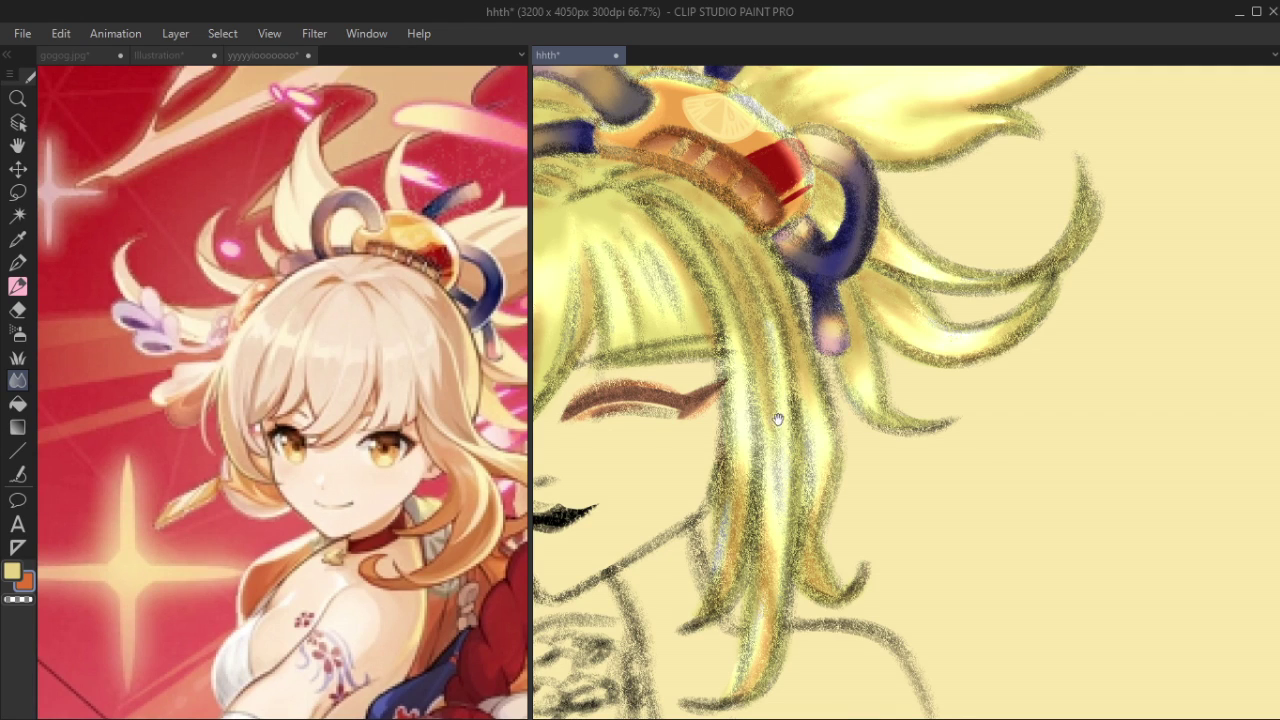
drag(778, 420, 785, 295)
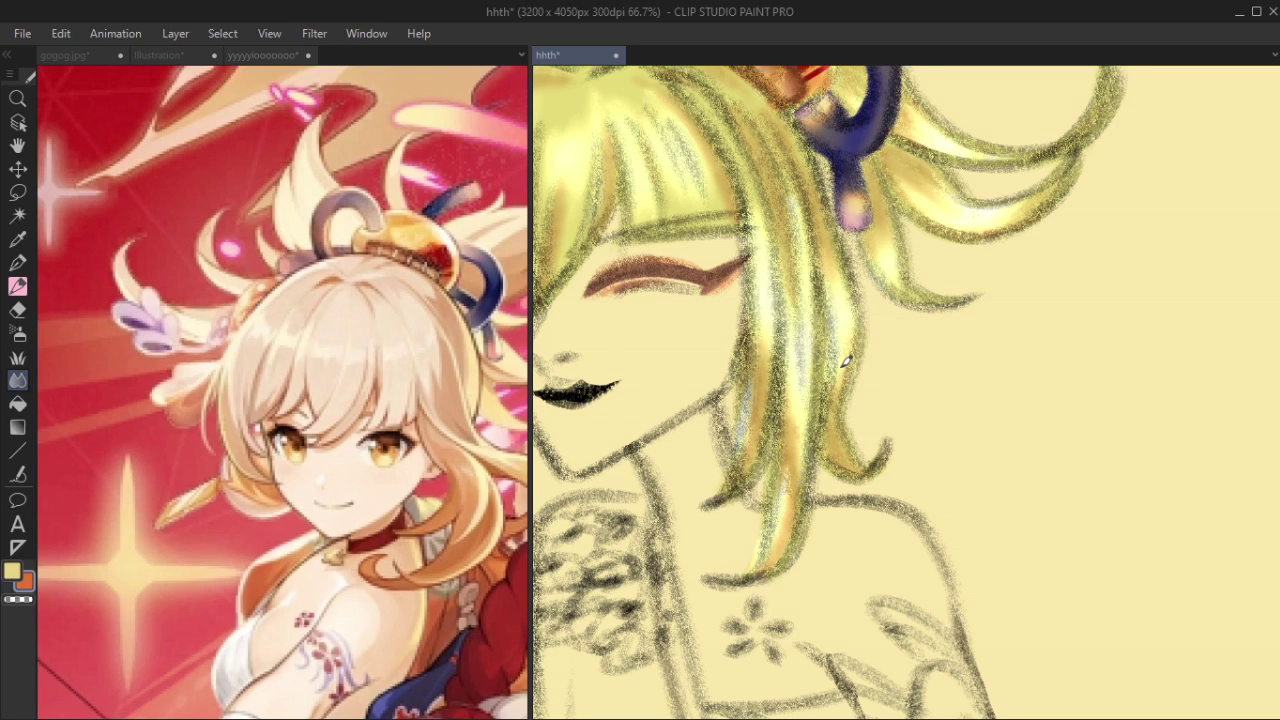
drag(845, 362, 1115, 432)
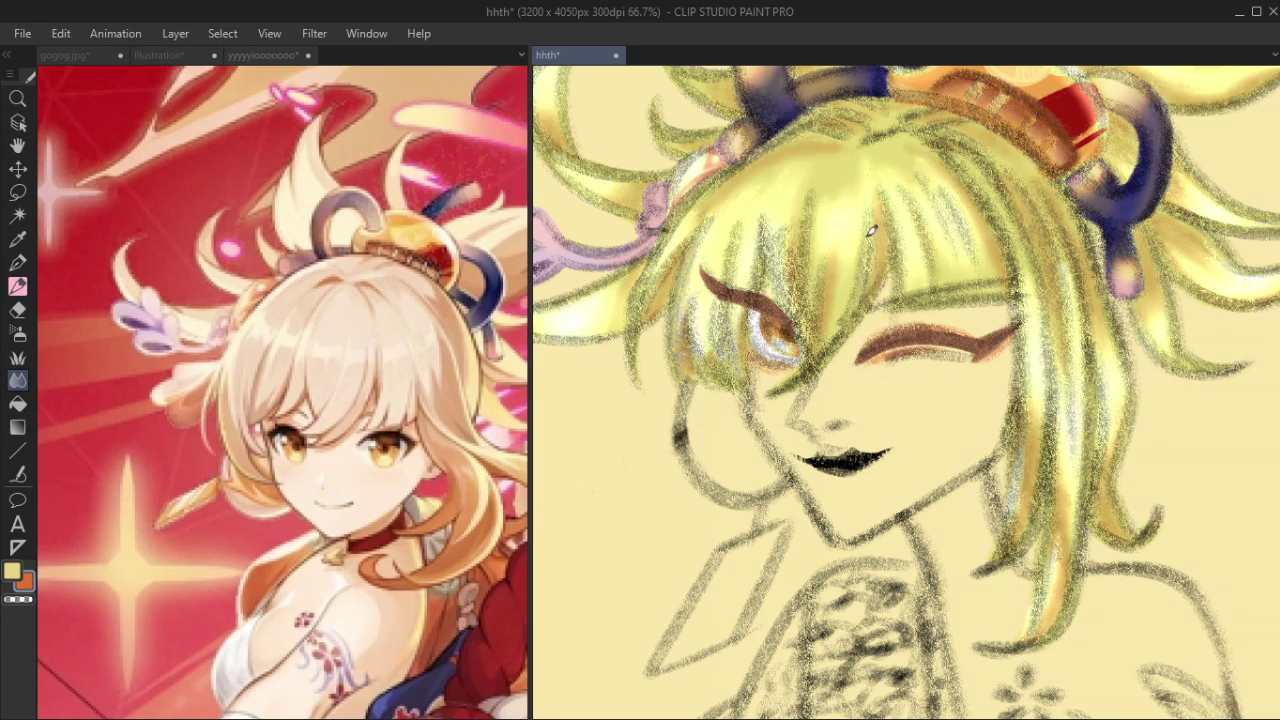
scroll(905, 425, down, 3)
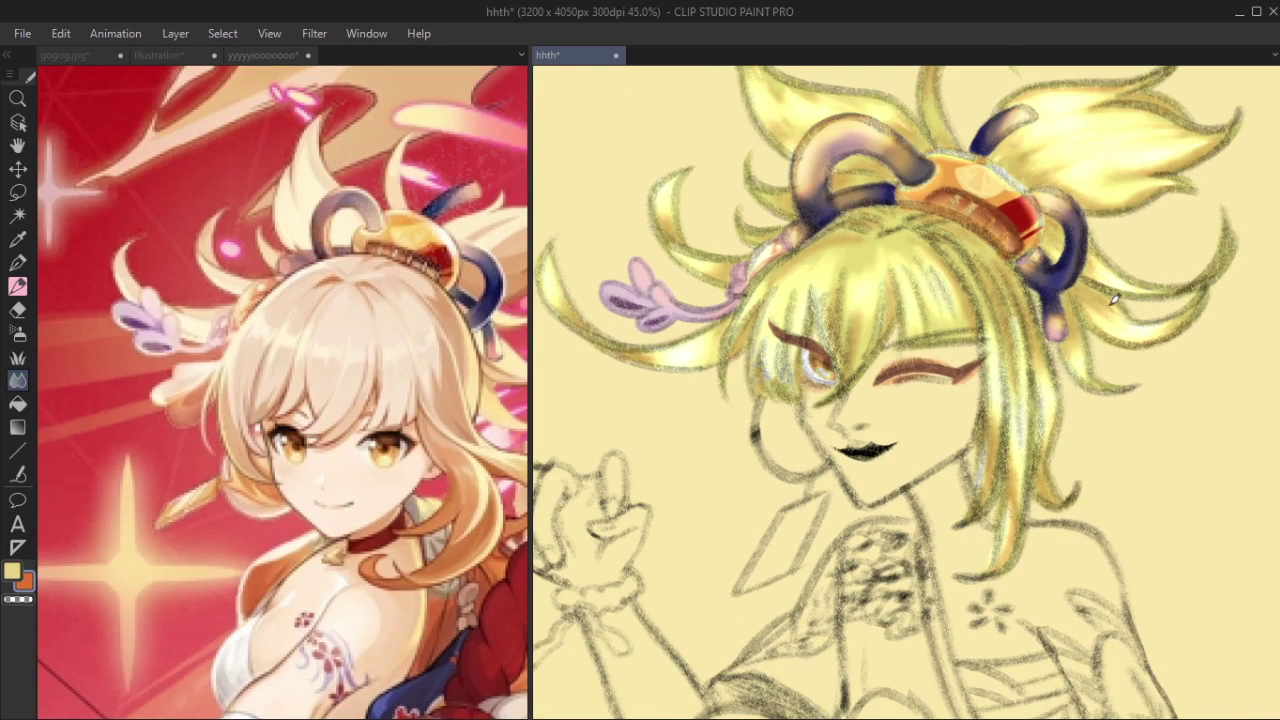
scroll(1116, 310, up, 3)
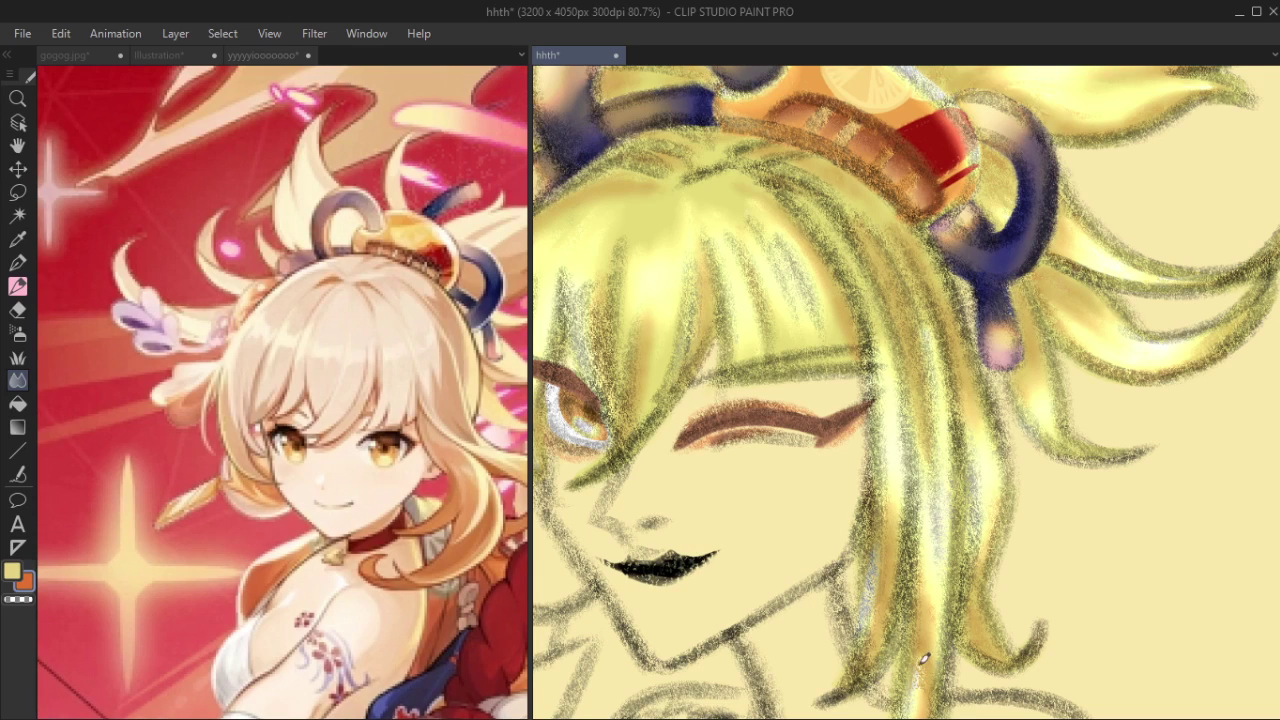
drag(924, 658, 910, 696)
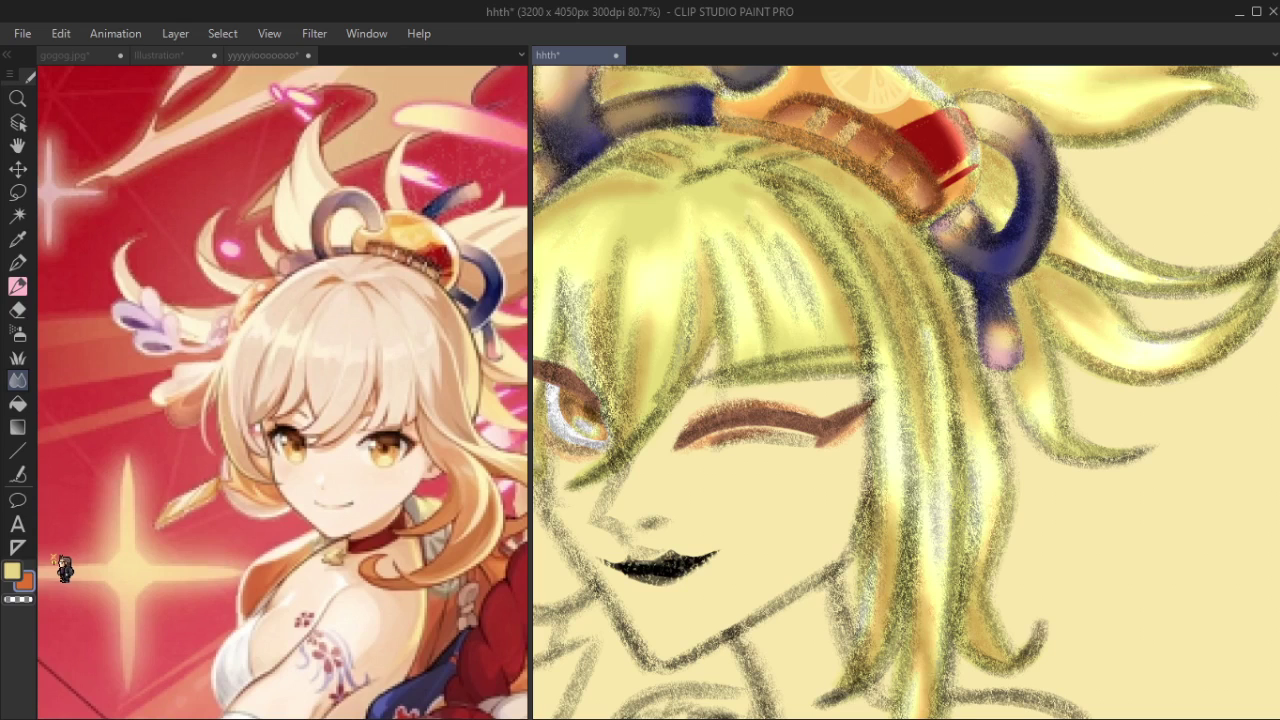
key(ctrl+z)
key(ctrl+y)
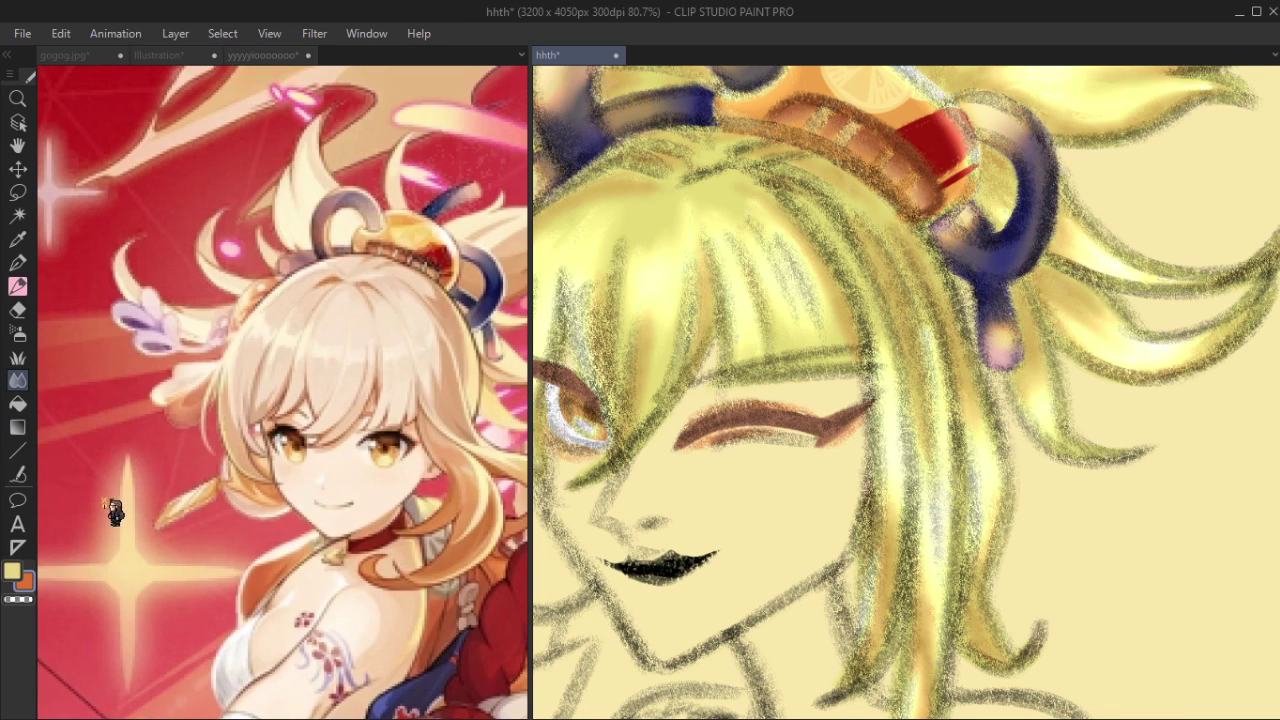
Sample a darker tan skin-shadow colour from the chin and neck area of the reference character as the secondary colour.
scroll(810, 420, down, 4)
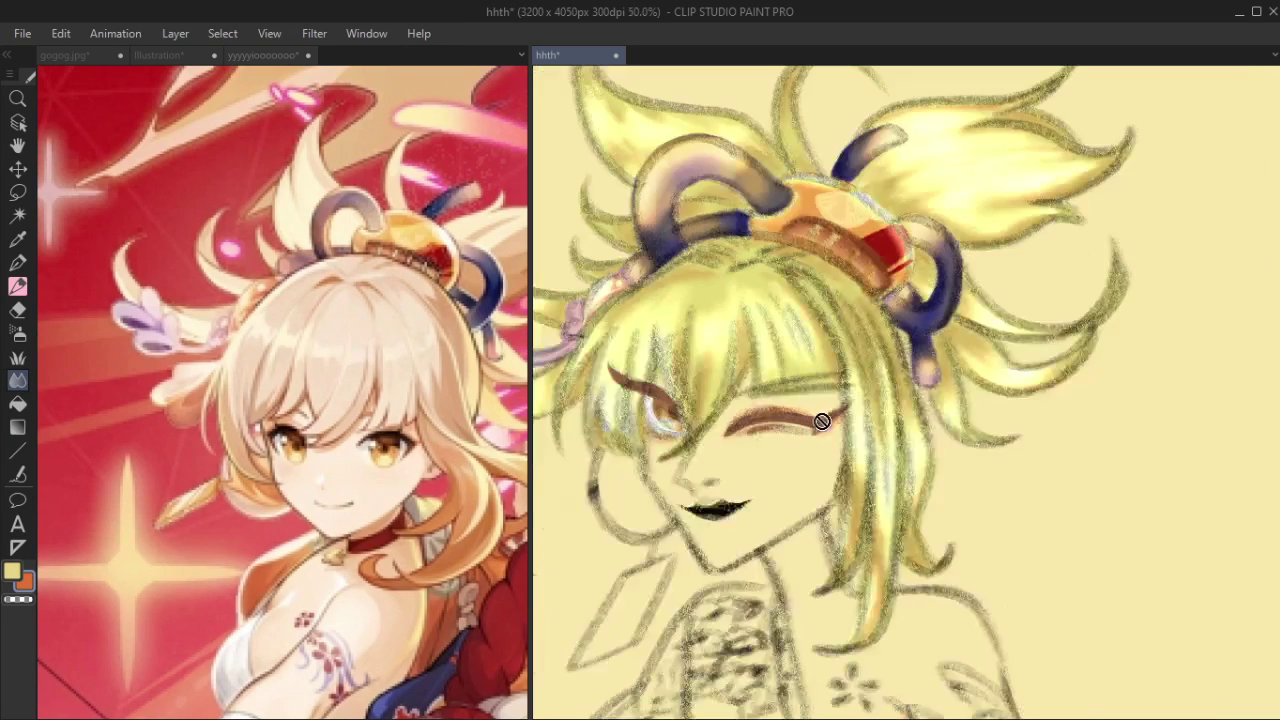
drag(785, 445, 909, 447)
scroll(1000, 400, down, 1)
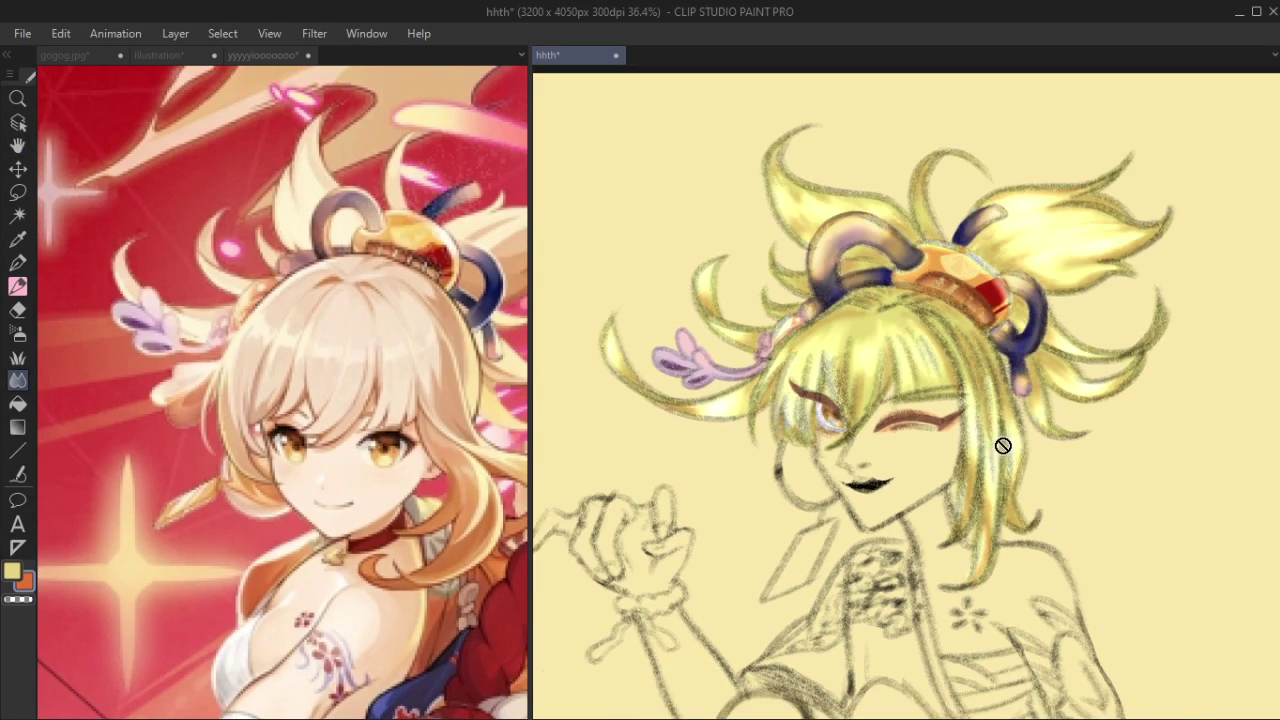
drag(1013, 490, 1080, 250)
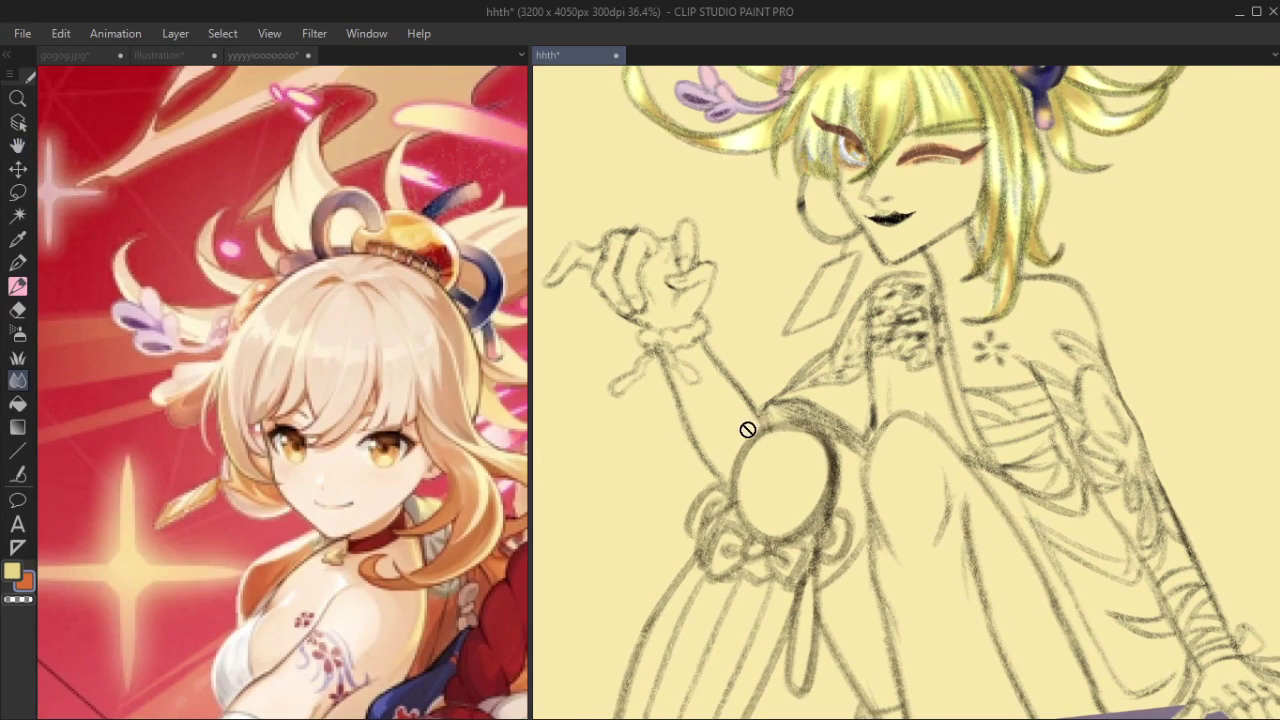
scroll(774, 439, down, 1)
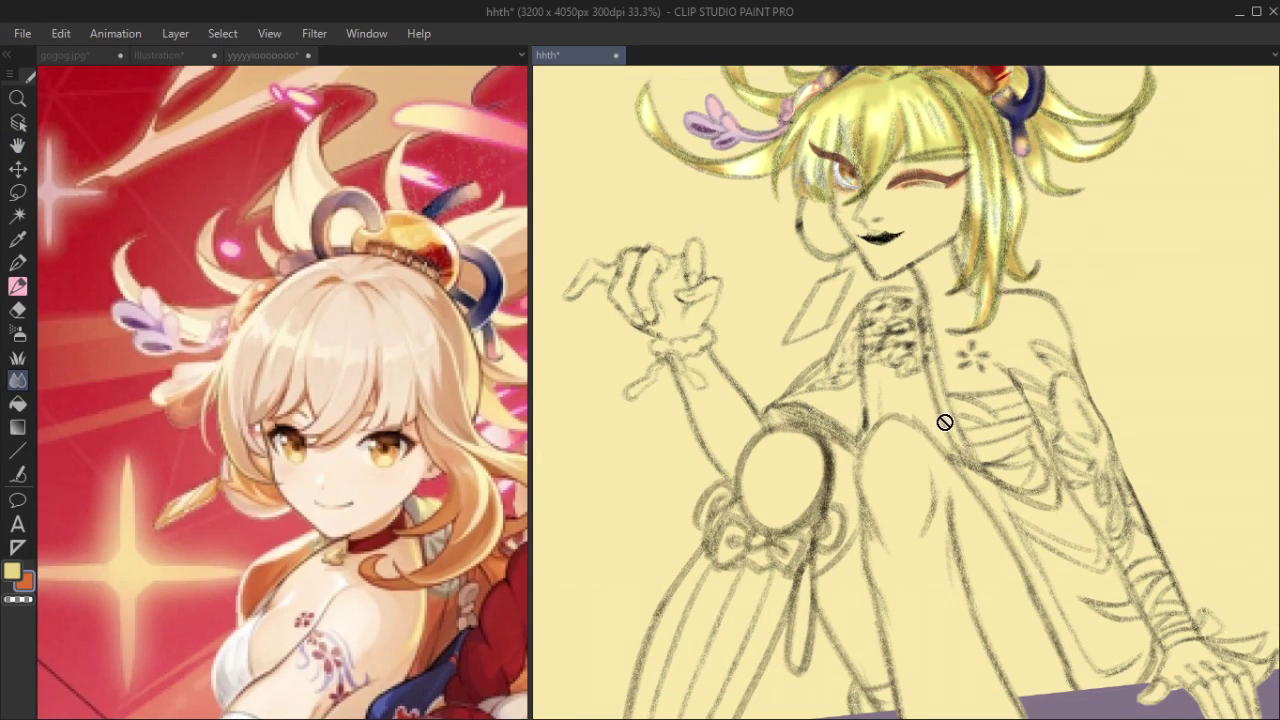
drag(949, 414, 922, 435)
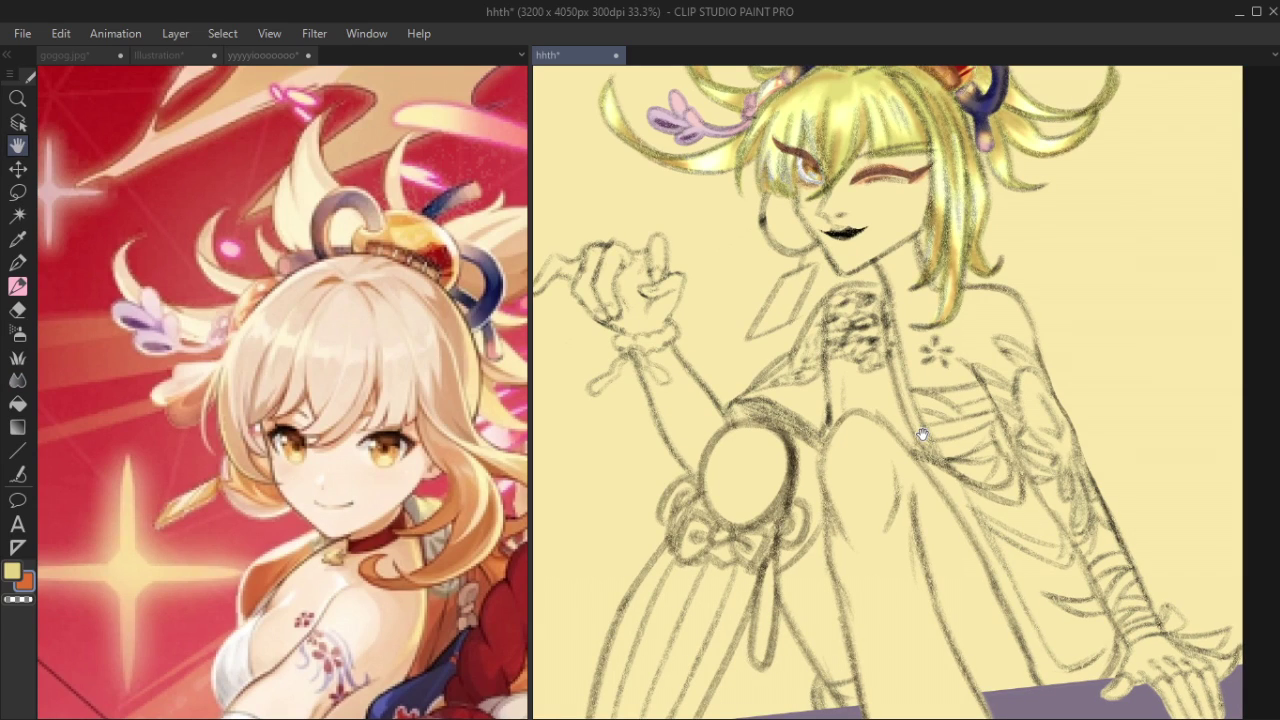
click(368, 502)
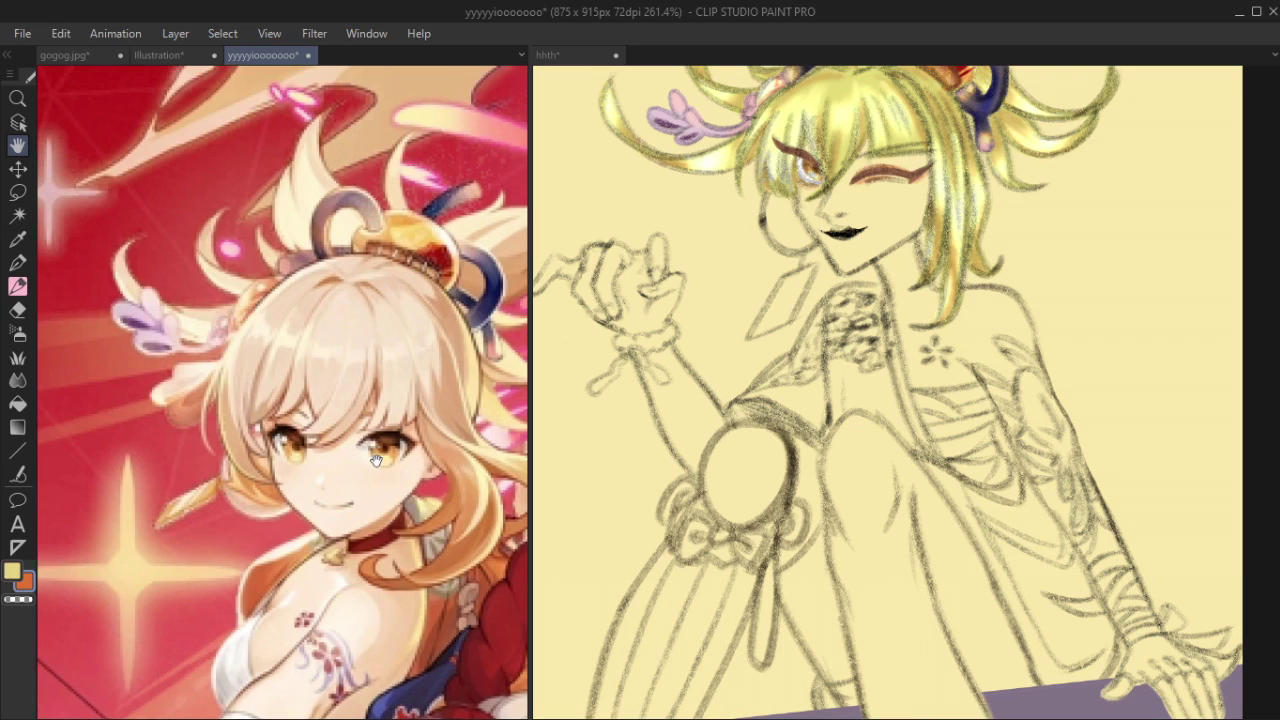
alt+click(368, 460)
alt+click(396, 522)
alt+click(381, 514)
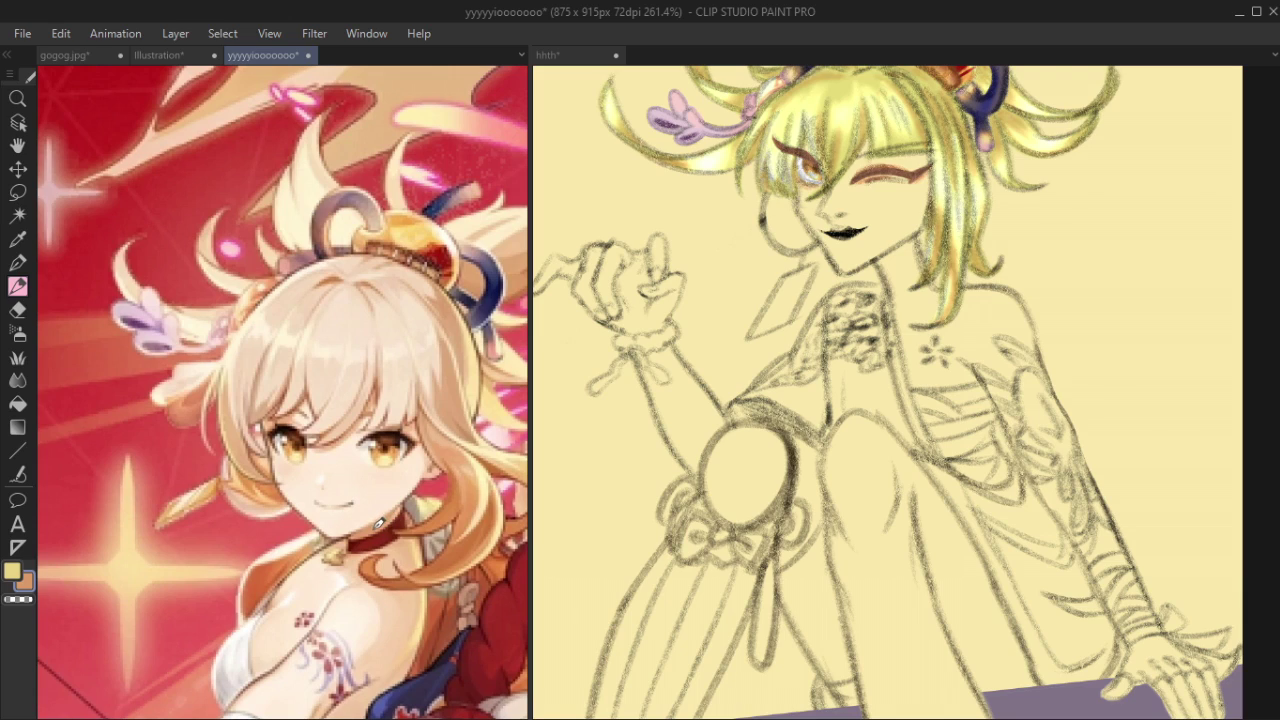
Activate the main colour, sample the pale skin tone from the reference character's cheek, and return to the hhth drawing.
click(812, 336)
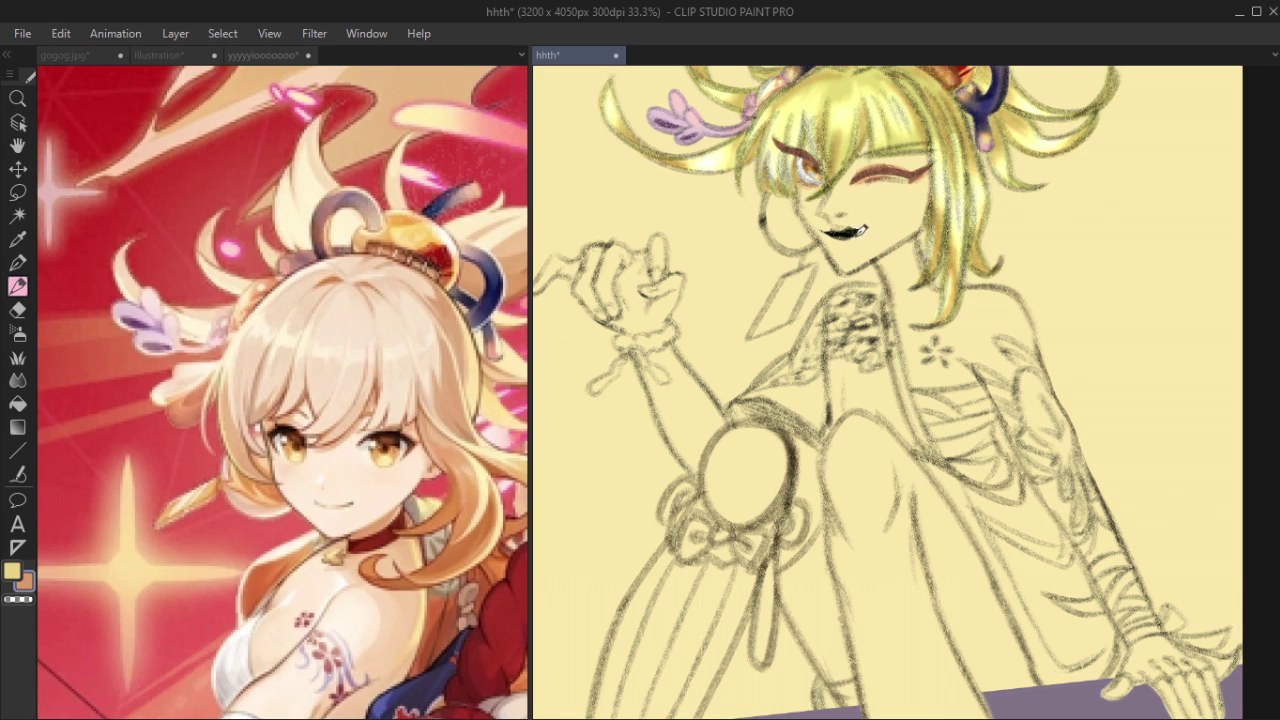
drag(813, 280, 858, 342)
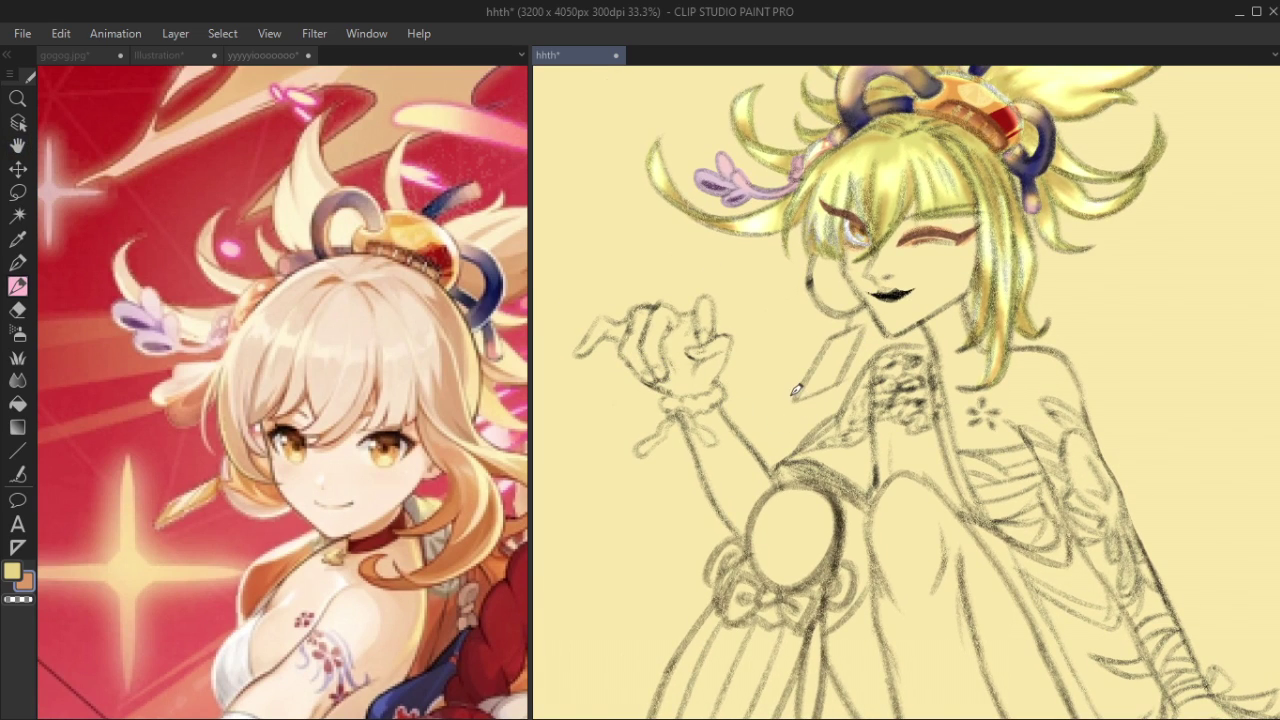
key(x)
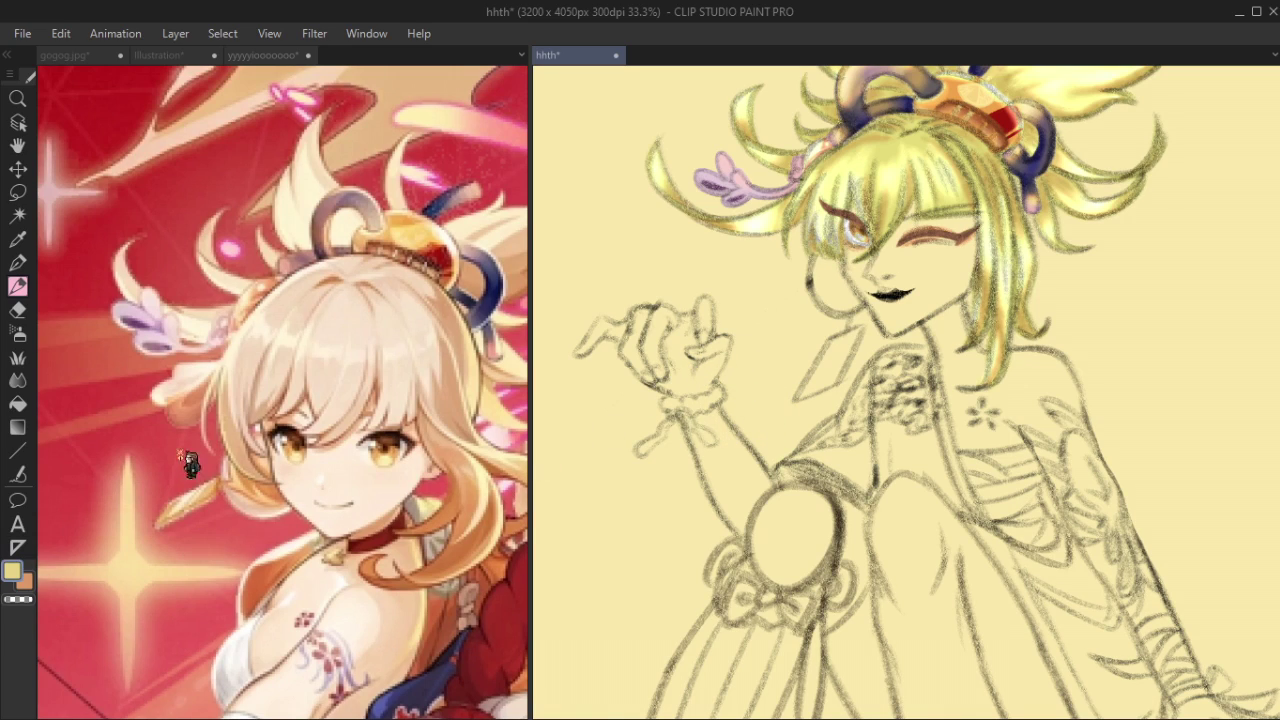
click(362, 465)
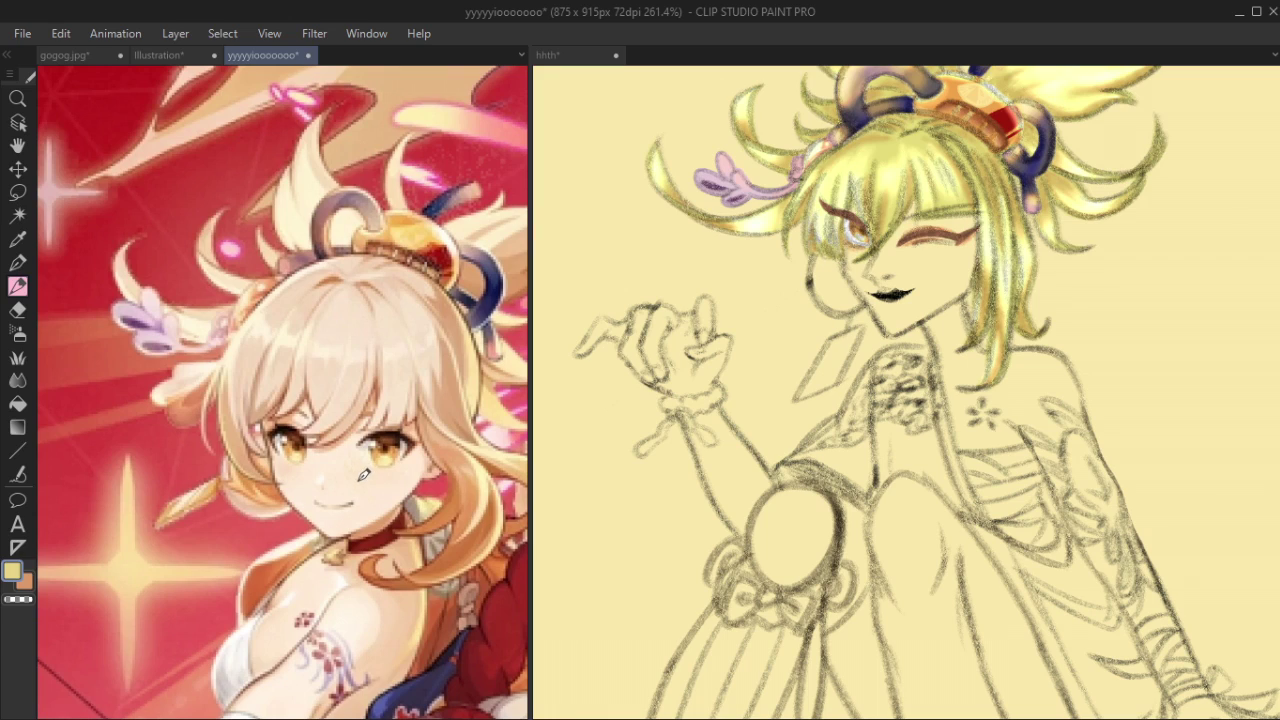
alt+click(363, 475)
click(764, 353)
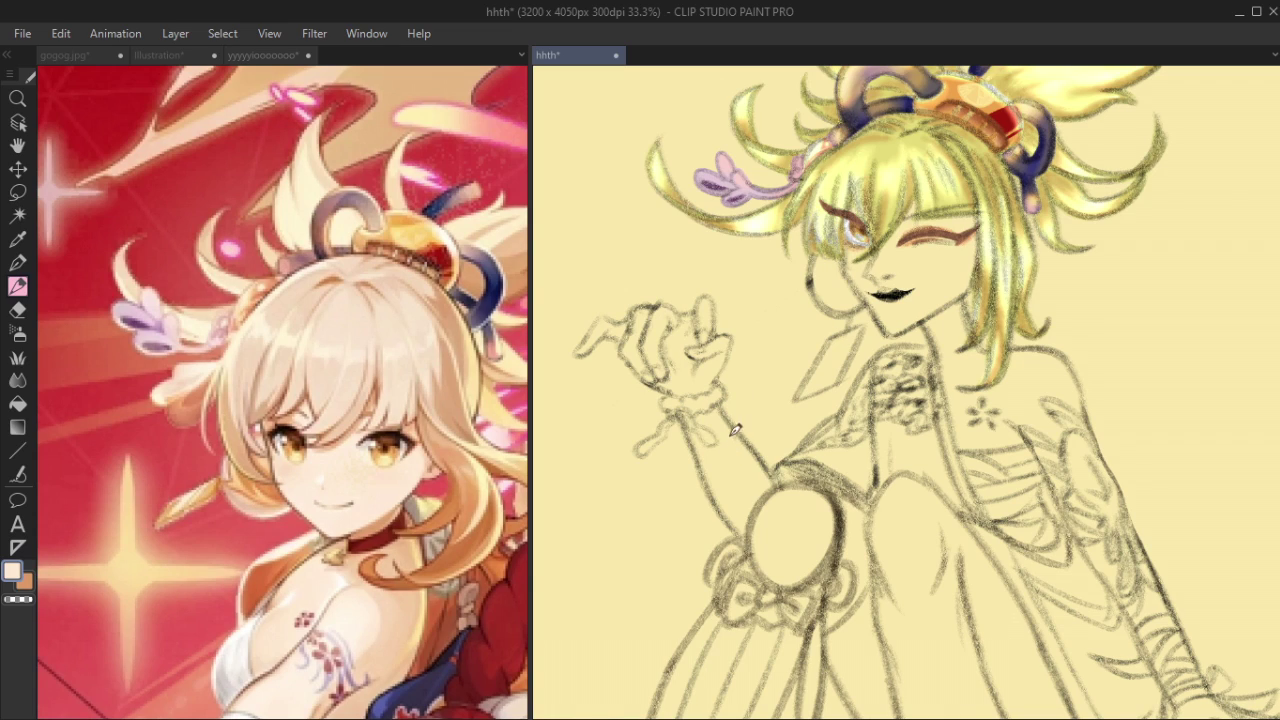
drag(785, 512, 724, 426)
key(ctrl+z)
alt+click(694, 382)
drag(760, 508, 706, 420)
key(ctrl+z)
Paint the raised forearm and hand, including the extended finger, with the flat peach skin tone inside the sketch lines.
alt+click(699, 375)
mouse_move(718, 428)
mouse_down()
mouse_move(760, 490)
mouse_move(770, 468)
mouse_up()
key(ctrl+z)
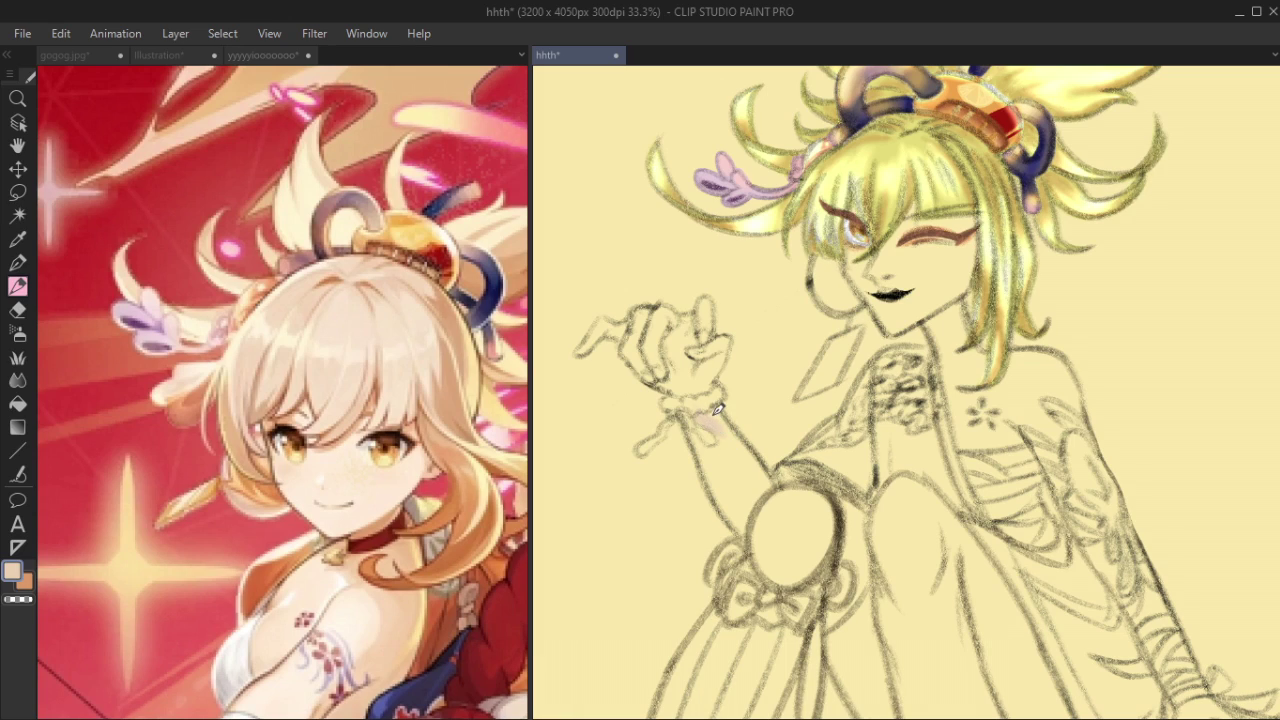
mouse_move(712, 414)
mouse_down()
mouse_move(769, 484)
mouse_move(693, 425)
mouse_move(741, 531)
mouse_move(714, 468)
mouse_move(744, 525)
mouse_move(722, 445)
mouse_move(732, 486)
mouse_move(721, 447)
mouse_move(756, 486)
mouse_up()
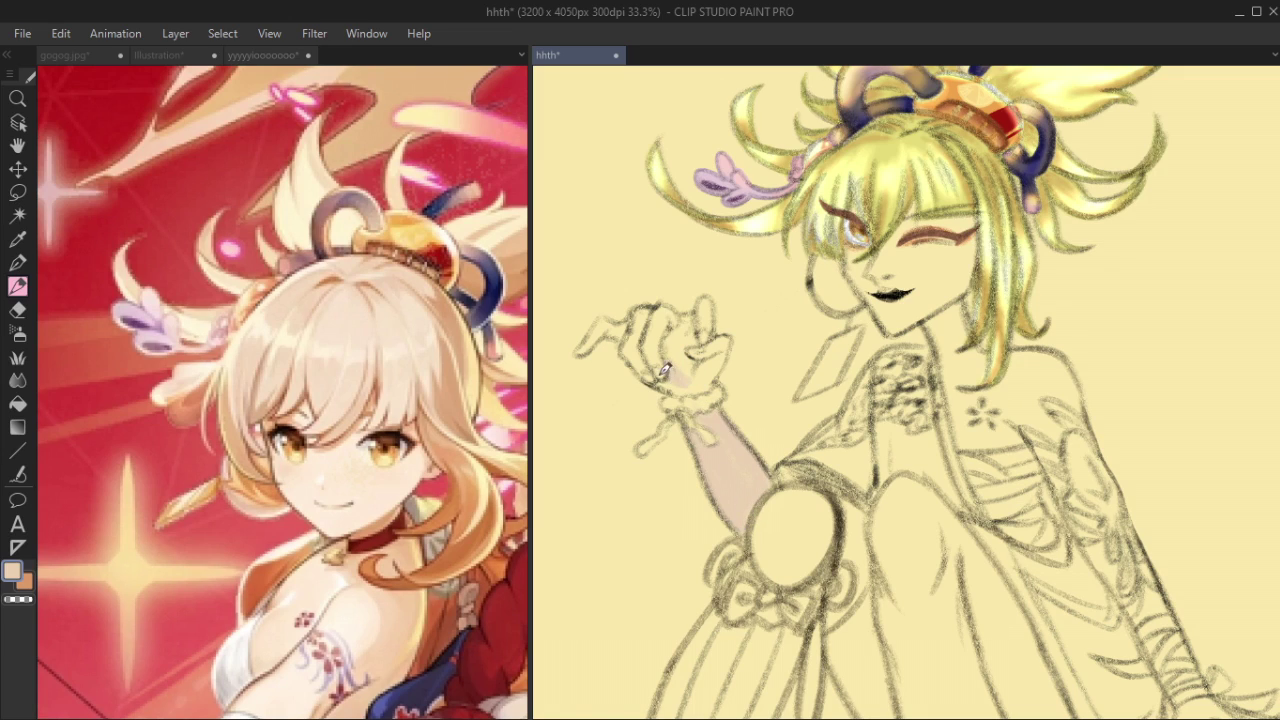
mouse_move(698, 380)
mouse_down()
mouse_move(730, 337)
mouse_move(692, 359)
mouse_move(728, 334)
mouse_move(705, 364)
mouse_move(724, 334)
mouse_move(708, 318)
mouse_move(713, 301)
mouse_move(714, 331)
mouse_move(712, 292)
mouse_move(701, 348)
mouse_move(651, 348)
mouse_up()
mouse_move(646, 355)
mouse_down()
mouse_move(643, 310)
mouse_move(643, 337)
mouse_move(650, 313)
mouse_move(664, 340)
mouse_move(673, 313)
mouse_move(654, 310)
mouse_move(686, 332)
mouse_move(655, 304)
mouse_move(692, 330)
mouse_up()
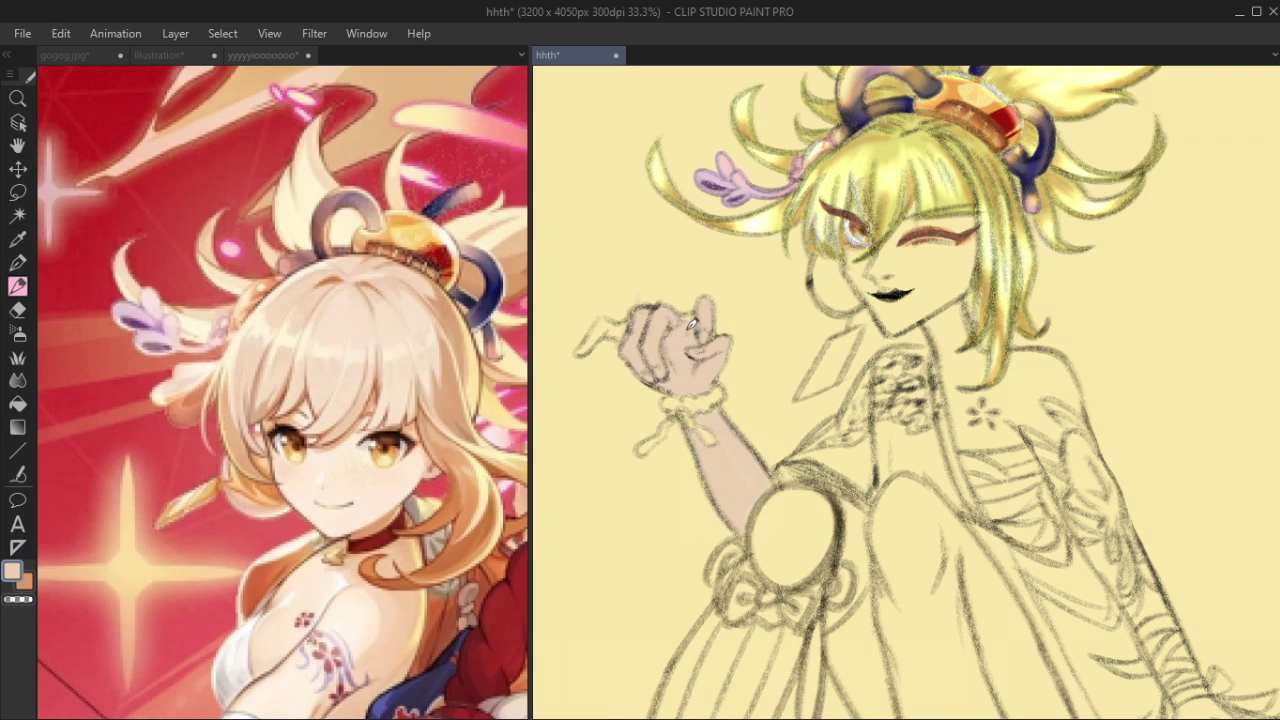
mouse_move(605, 322)
mouse_down()
mouse_move(588, 342)
mouse_move(610, 318)
mouse_up()
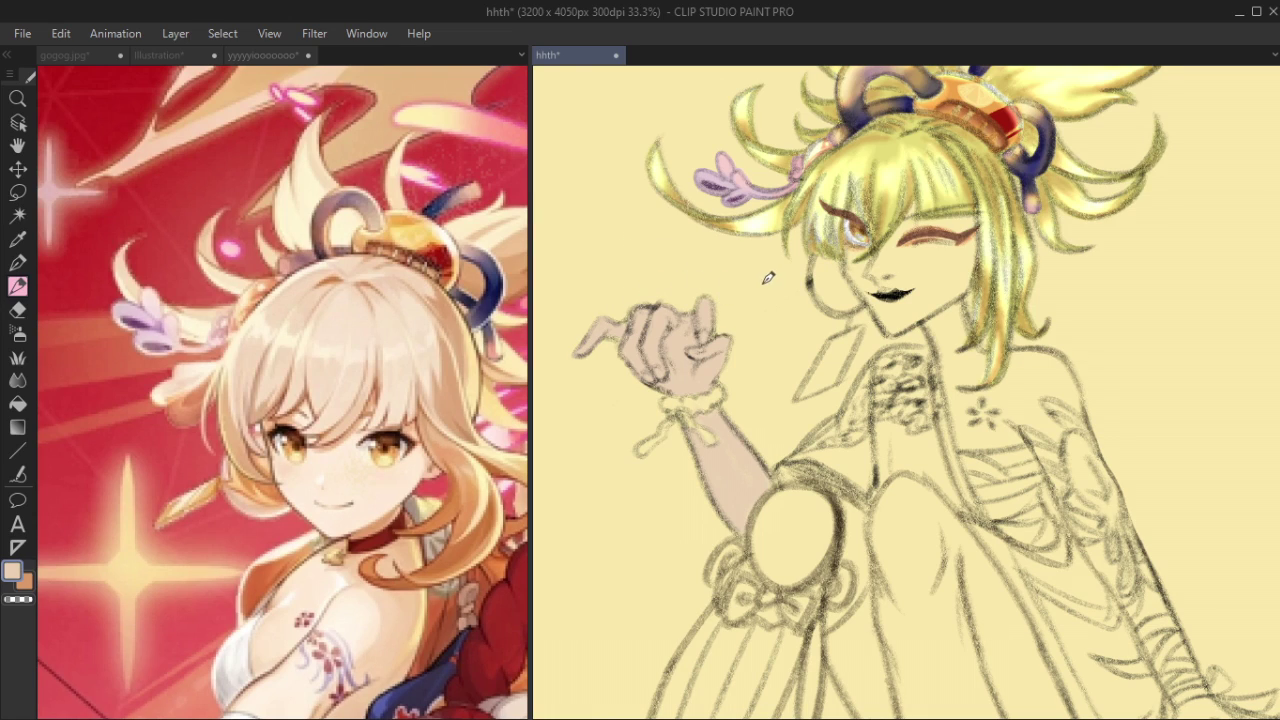
Paint the face, neck, upper chest and bare shoulder with the same flat skin tone.
key(space)
drag(870, 432, 688, 451)
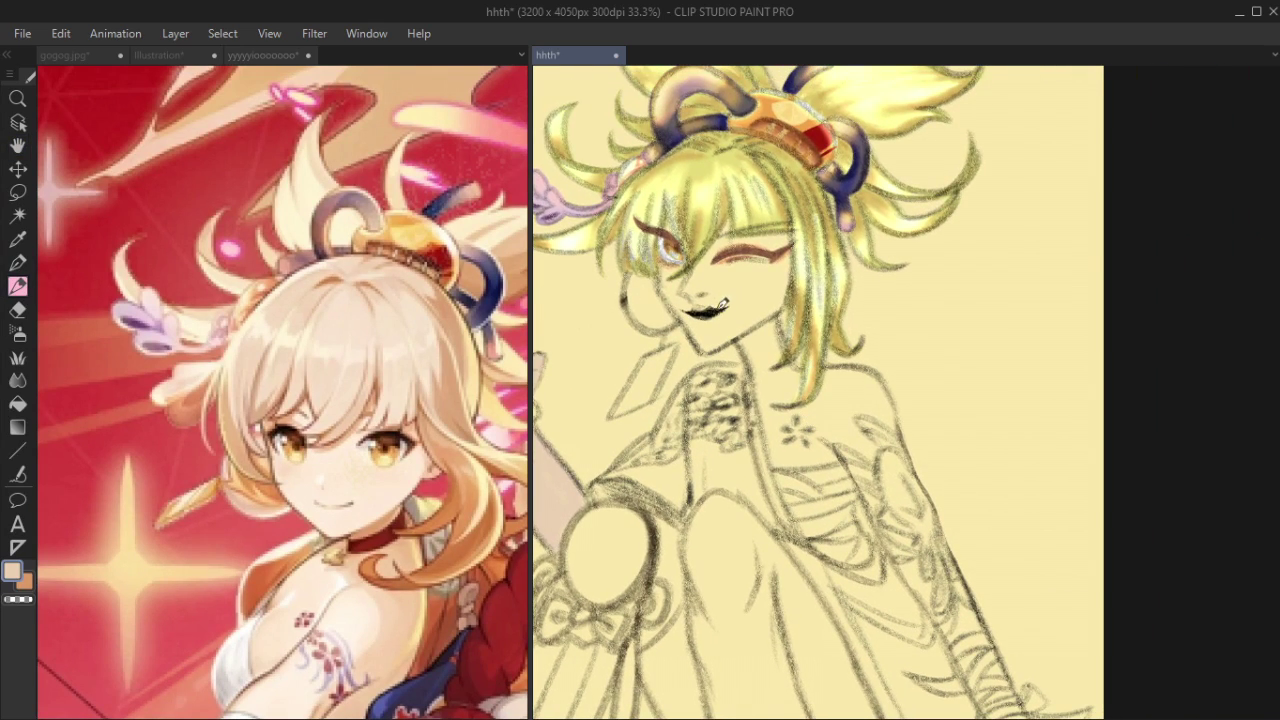
drag(705, 282, 688, 315)
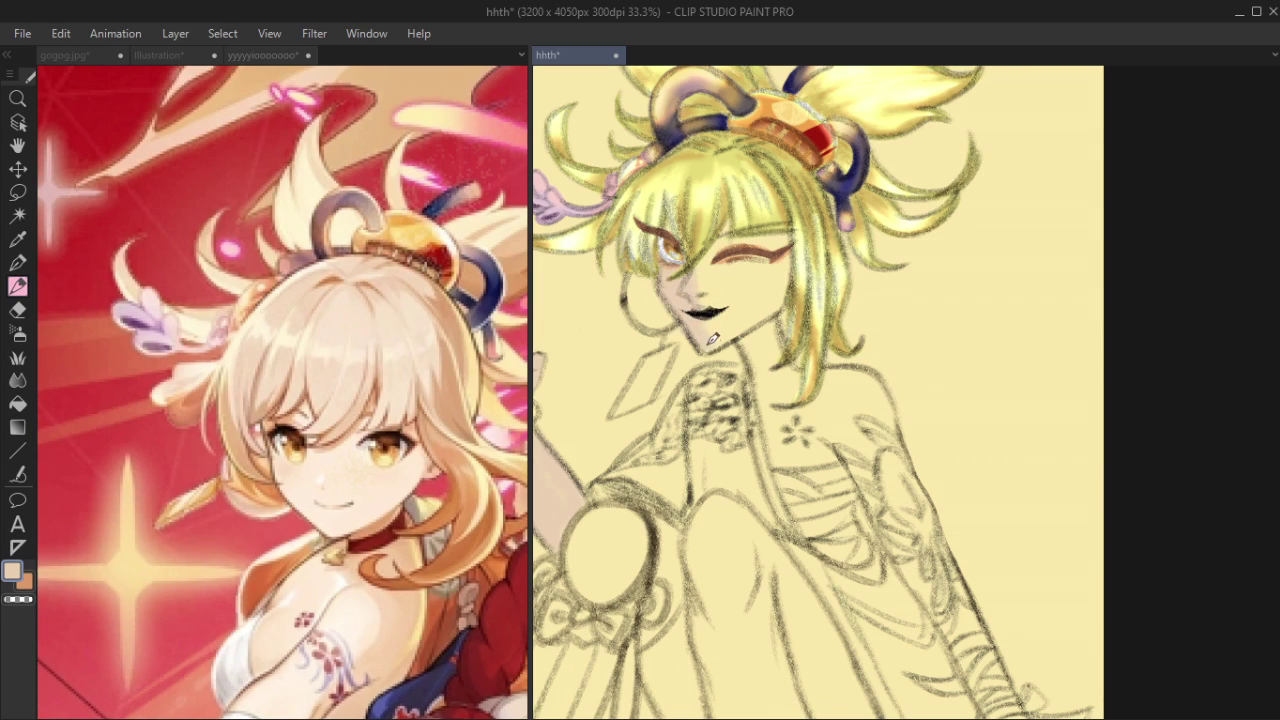
mouse_move(738, 326)
mouse_down()
mouse_move(794, 297)
mouse_move(739, 324)
mouse_move(791, 292)
mouse_move(732, 318)
mouse_move(704, 306)
mouse_move(696, 232)
mouse_move(730, 228)
mouse_move(730, 286)
mouse_move(754, 313)
mouse_move(797, 232)
mouse_move(764, 321)
mouse_move(757, 307)
mouse_move(778, 392)
mouse_move(752, 315)
mouse_move(784, 404)
mouse_move(772, 339)
mouse_move(793, 430)
mouse_move(767, 356)
mouse_move(784, 464)
mouse_move(822, 441)
mouse_move(779, 450)
mouse_move(843, 452)
mouse_move(805, 461)
mouse_move(837, 448)
mouse_move(814, 444)
mouse_move(827, 440)
mouse_move(791, 413)
mouse_move(839, 433)
mouse_move(791, 408)
mouse_move(837, 419)
mouse_move(835, 401)
mouse_move(783, 364)
mouse_move(839, 403)
mouse_move(793, 396)
mouse_move(863, 381)
mouse_move(808, 384)
mouse_move(888, 440)
mouse_move(856, 384)
mouse_move(905, 476)
mouse_move(860, 430)
mouse_move(901, 531)
mouse_move(866, 458)
mouse_move(868, 485)
mouse_move(898, 541)
mouse_move(861, 438)
mouse_move(916, 549)
mouse_move(875, 459)
mouse_move(889, 466)
mouse_move(871, 471)
mouse_move(862, 448)
mouse_move(914, 528)
mouse_up()
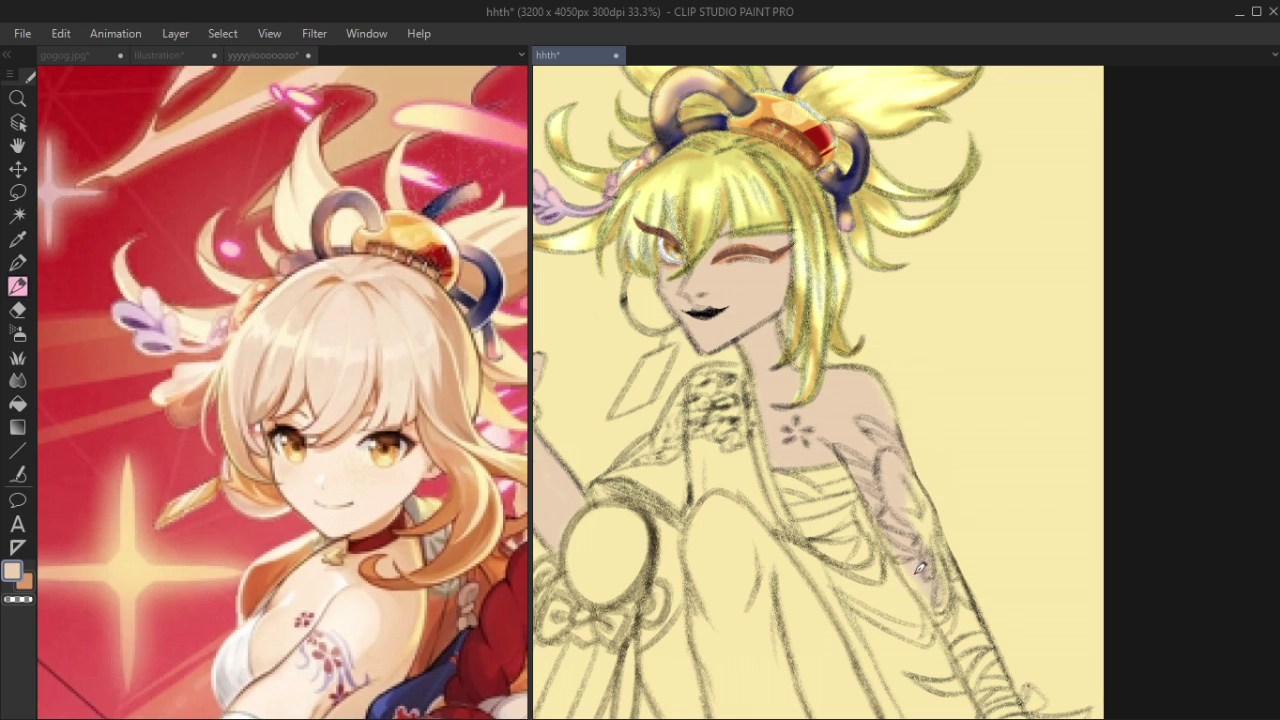
Cover the tattooed arm with the flat skin tone from the shoulder down to the wrist bandages.
drag(930, 606, 802, 420)
mouse_move(773, 297)
mouse_down()
mouse_move(835, 424)
mouse_move(779, 295)
mouse_up()
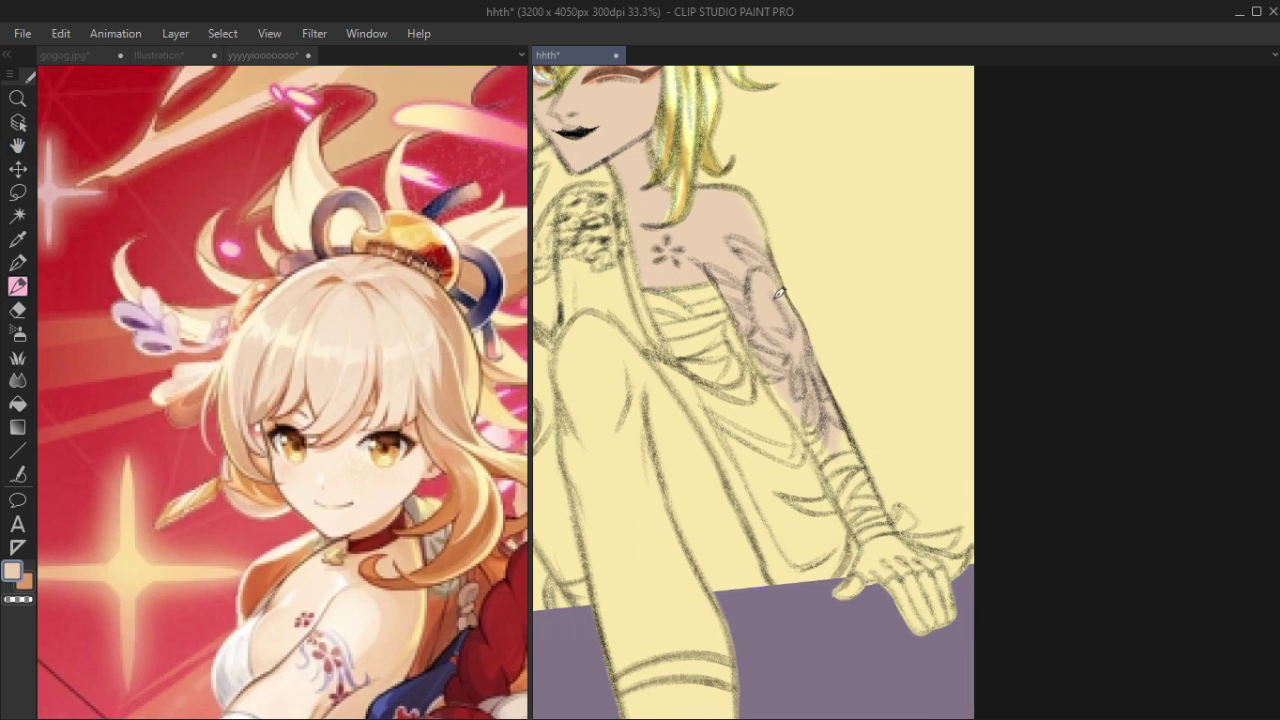
drag(776, 352, 799, 393)
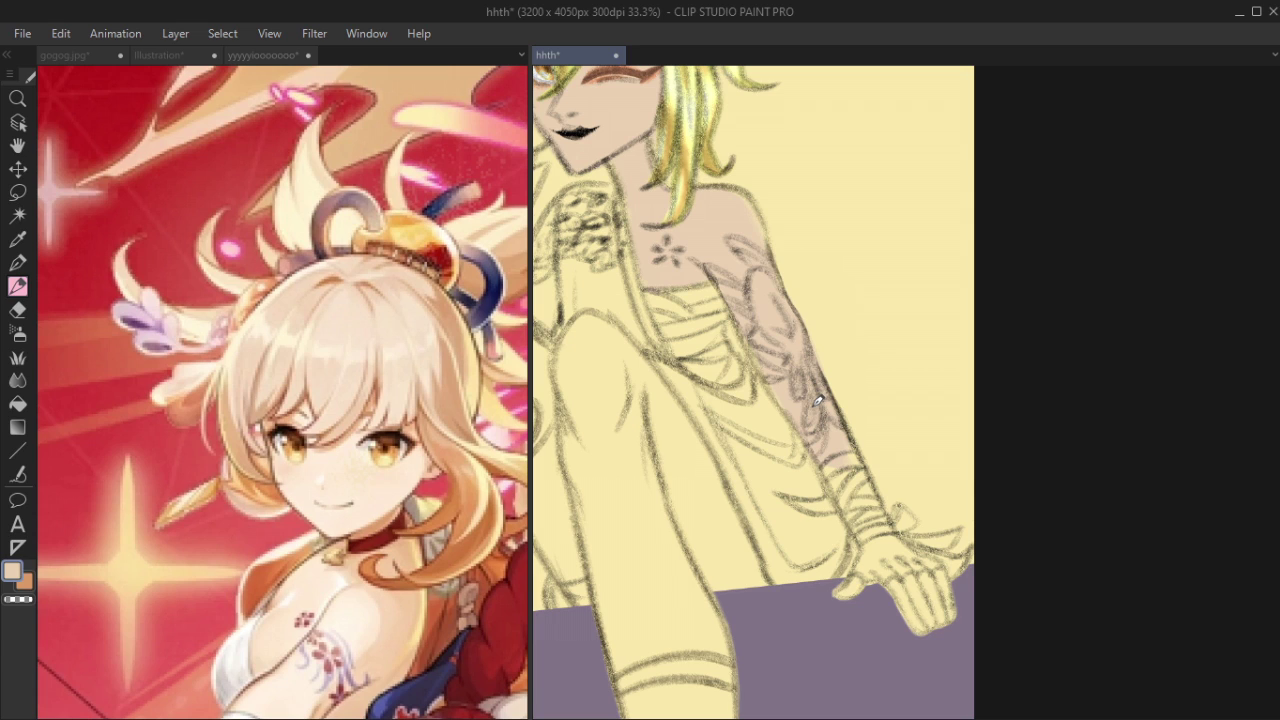
key(space)
scroll(730, 393, up, 2)
drag(730, 393, 834, 483)
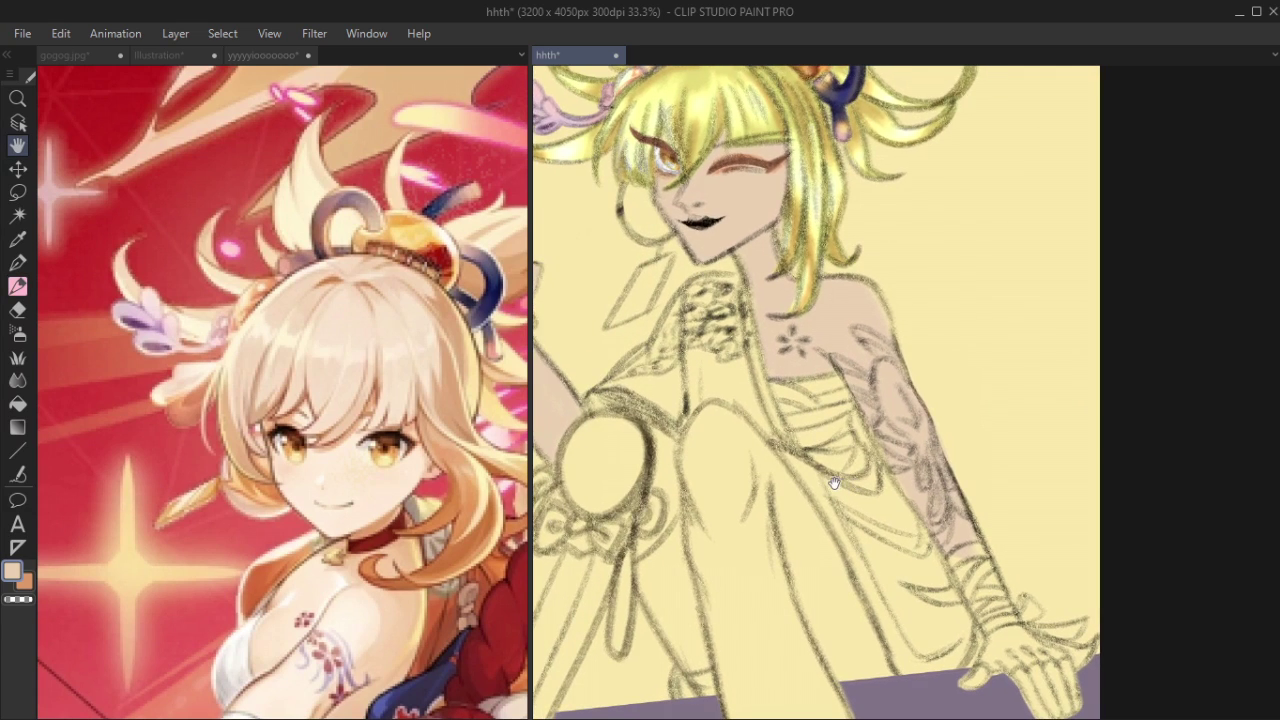
mouse_move(868, 284)
mouse_down()
mouse_move(890, 330)
mouse_move(862, 284)
mouse_move(888, 315)
mouse_up()
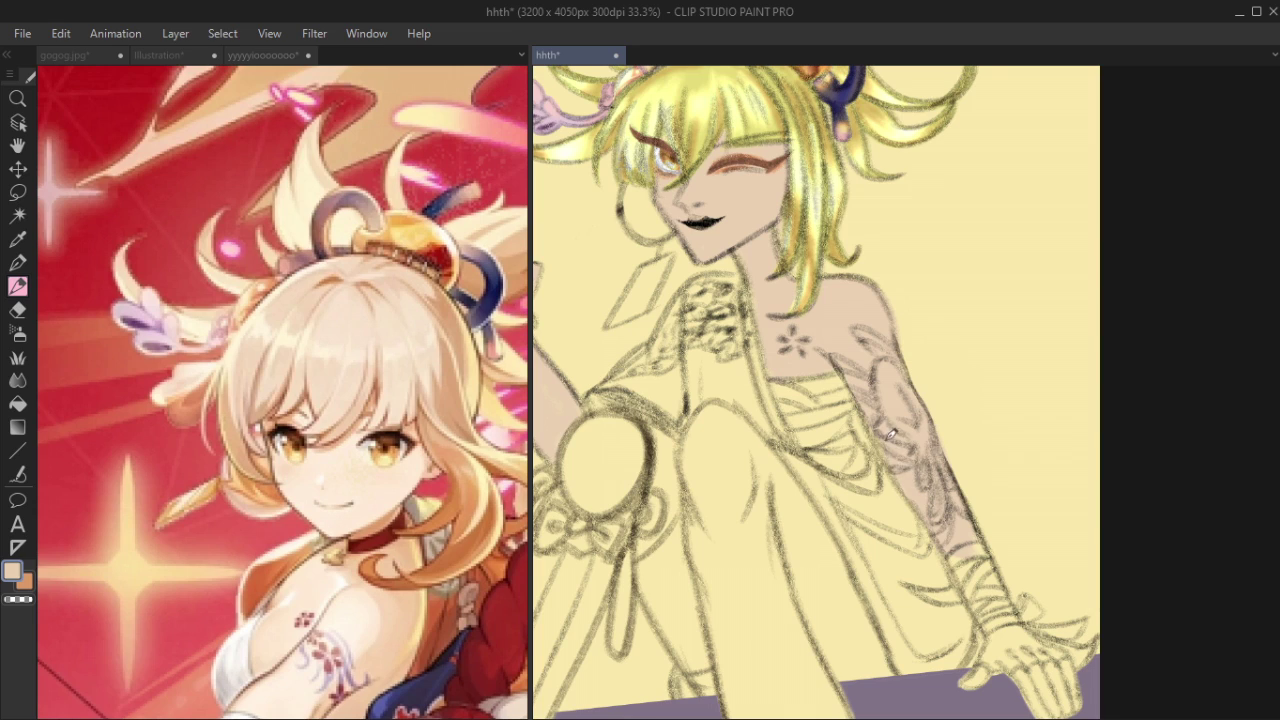
drag(936, 506, 855, 453)
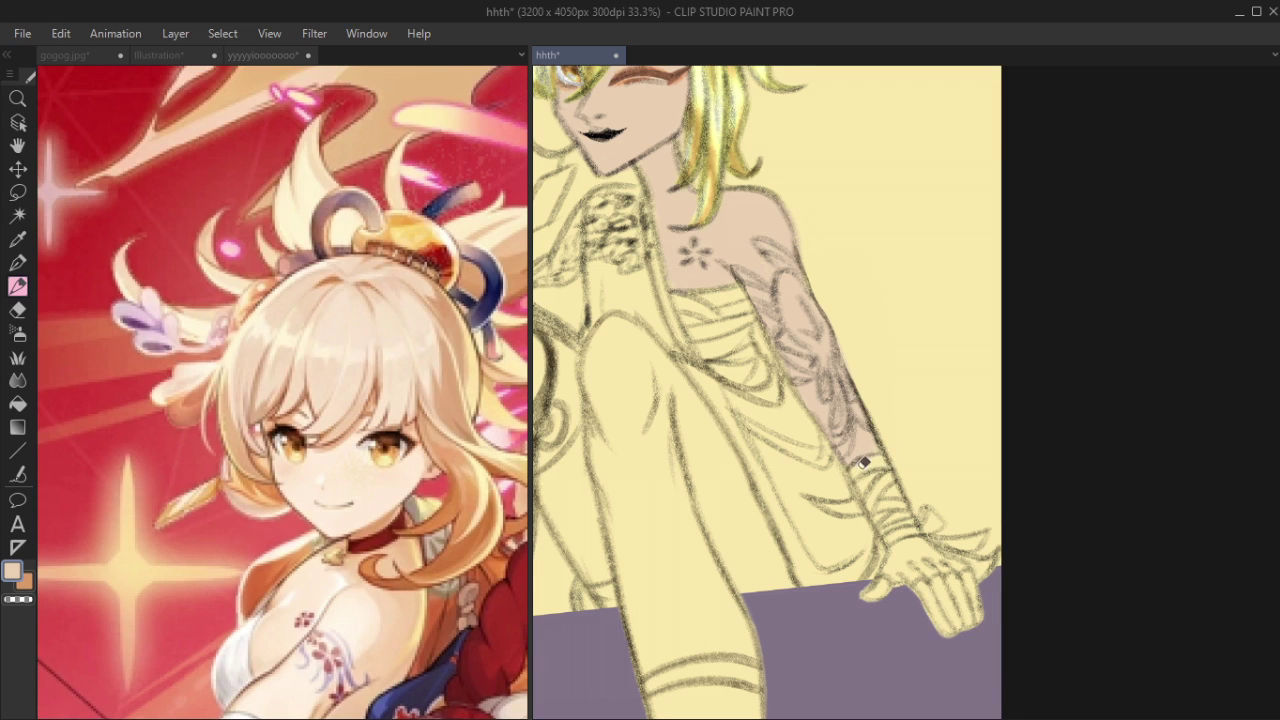
Paint the thumb and fingers of the resting hand with the flat peach skin tone, up to the edge of the hand covering.
key(space)
drag(904, 576, 842, 446)
scroll(840, 449, up, 2)
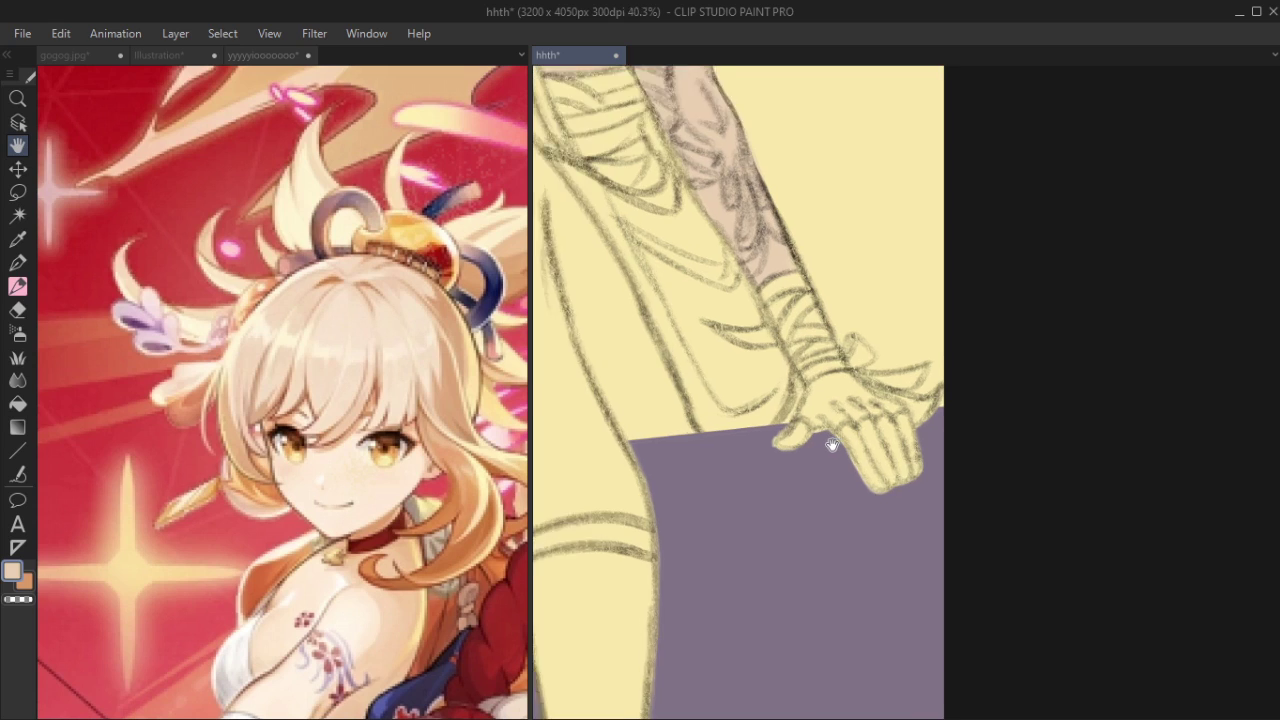
scroll(835, 442, up, 1)
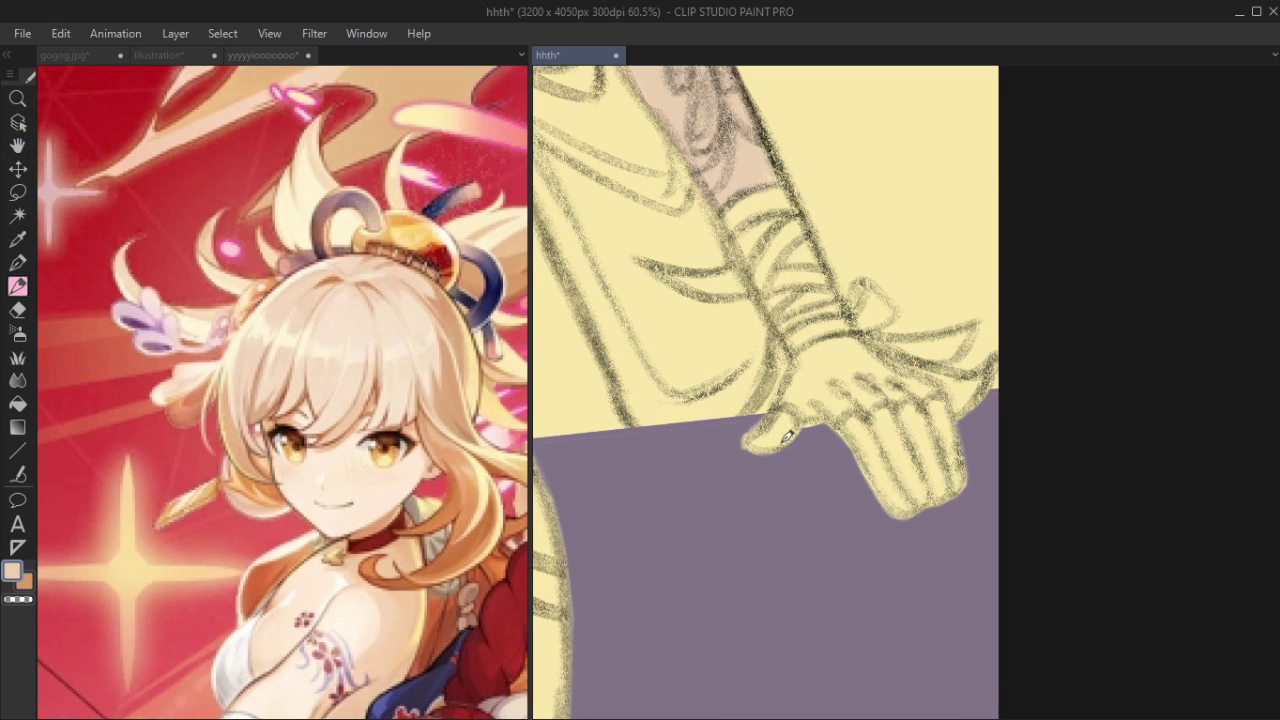
mouse_move(785, 440)
mouse_down()
mouse_move(749, 429)
mouse_move(801, 433)
mouse_up()
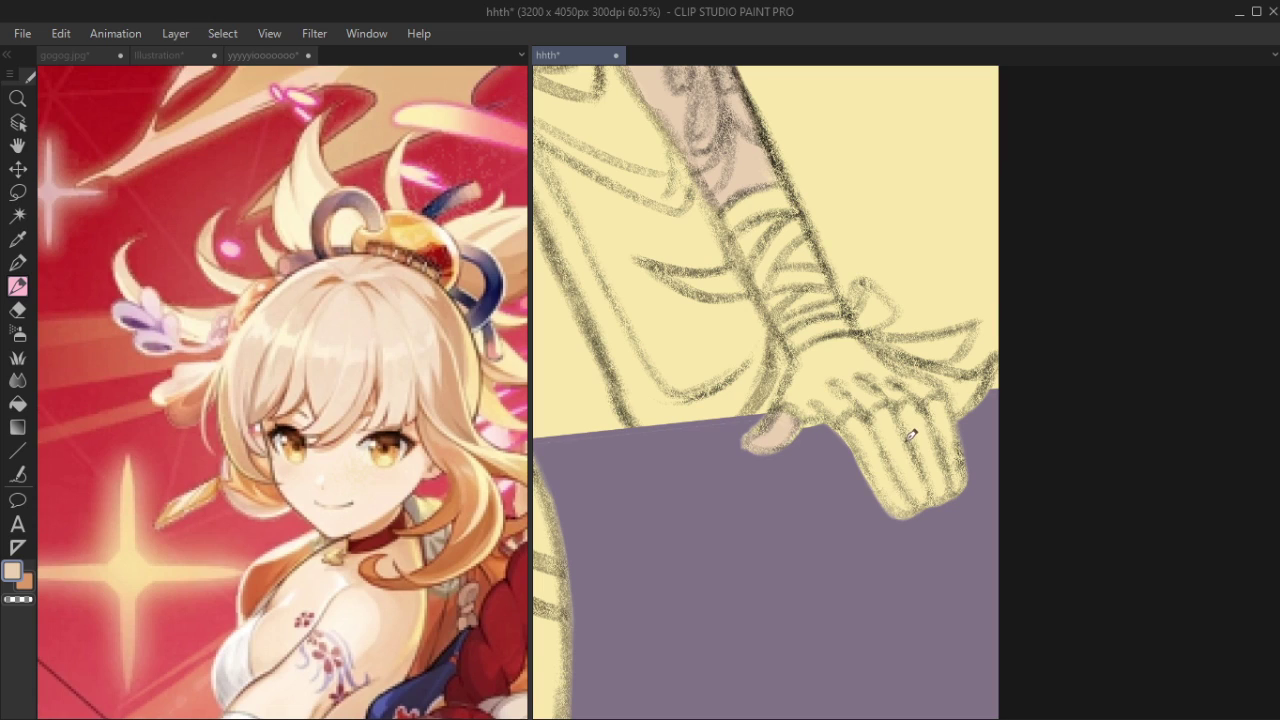
drag(852, 420, 906, 486)
mouse_move(870, 440)
mouse_down()
mouse_move(919, 505)
mouse_move(905, 496)
mouse_move(937, 469)
mouse_move(899, 416)
mouse_move(925, 486)
mouse_move(887, 408)
mouse_move(931, 497)
mouse_move(950, 477)
mouse_move(915, 413)
mouse_move(942, 396)
mouse_up()
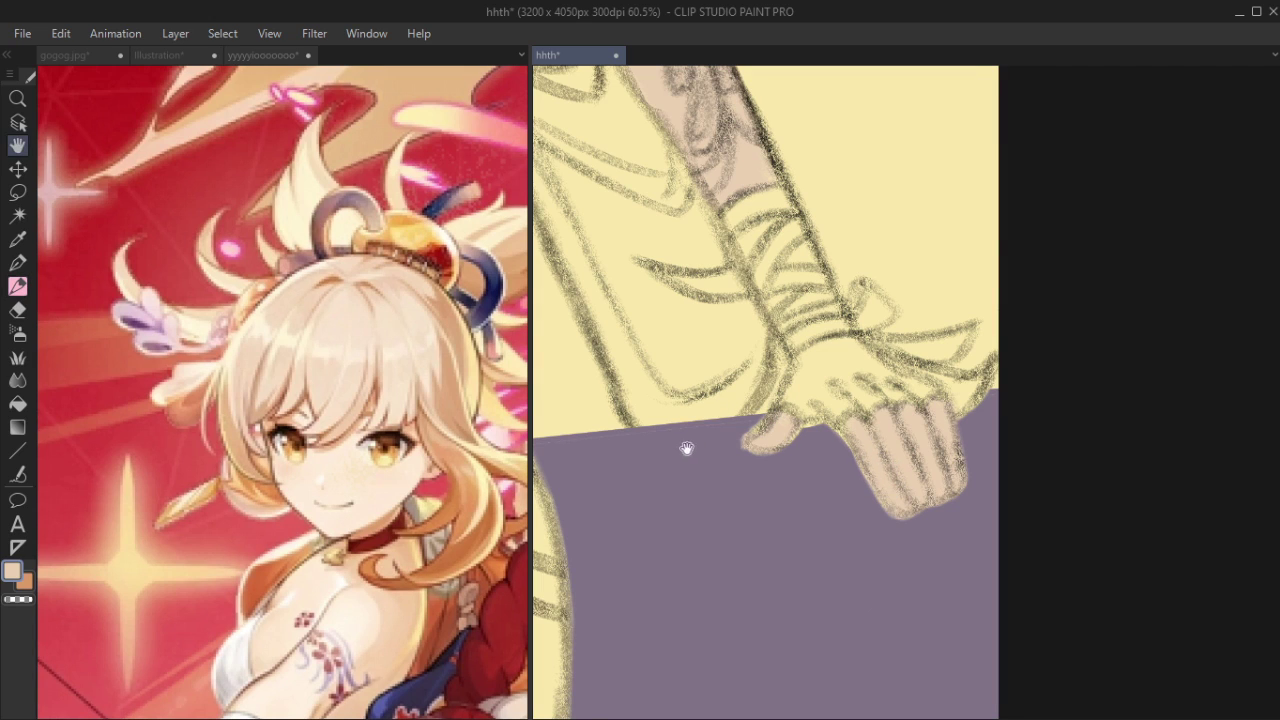
Fill the raised leg with the flat skin tone from the knee down to the sock band, inside the sketch lines.
scroll(1026, 534, up, 5)
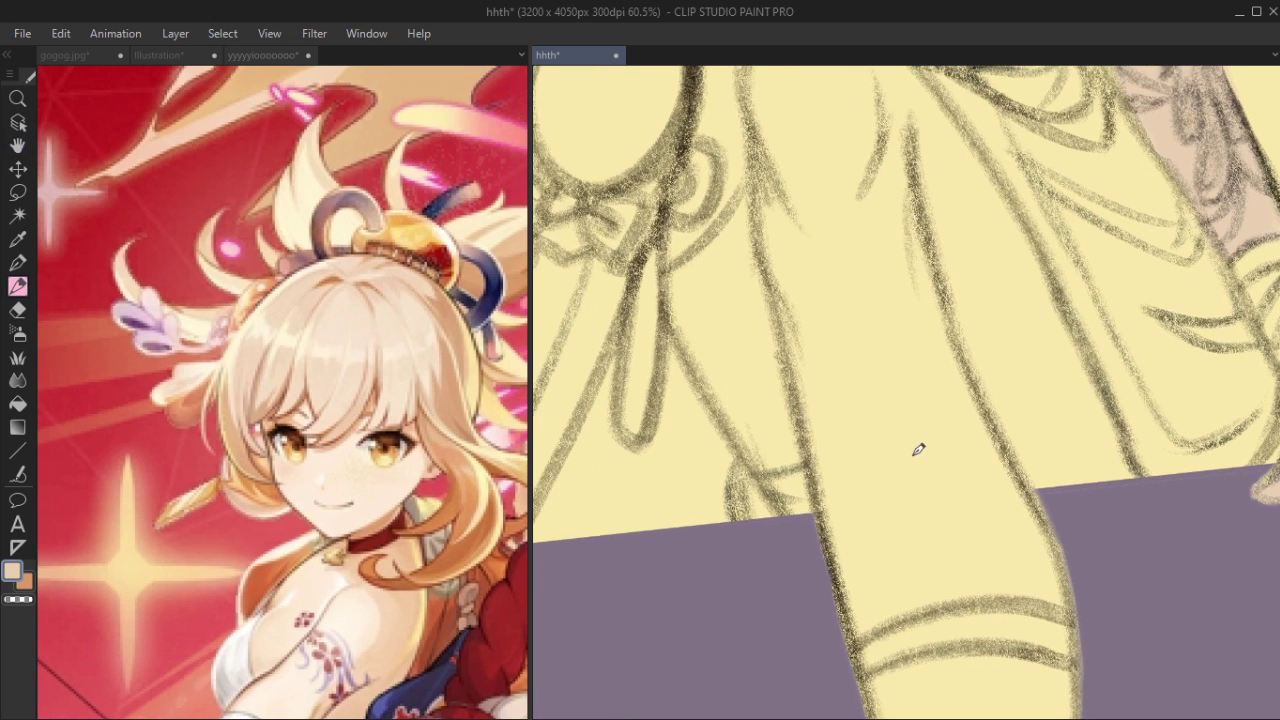
scroll(914, 453, down, 1)
scroll(914, 453, down, 3)
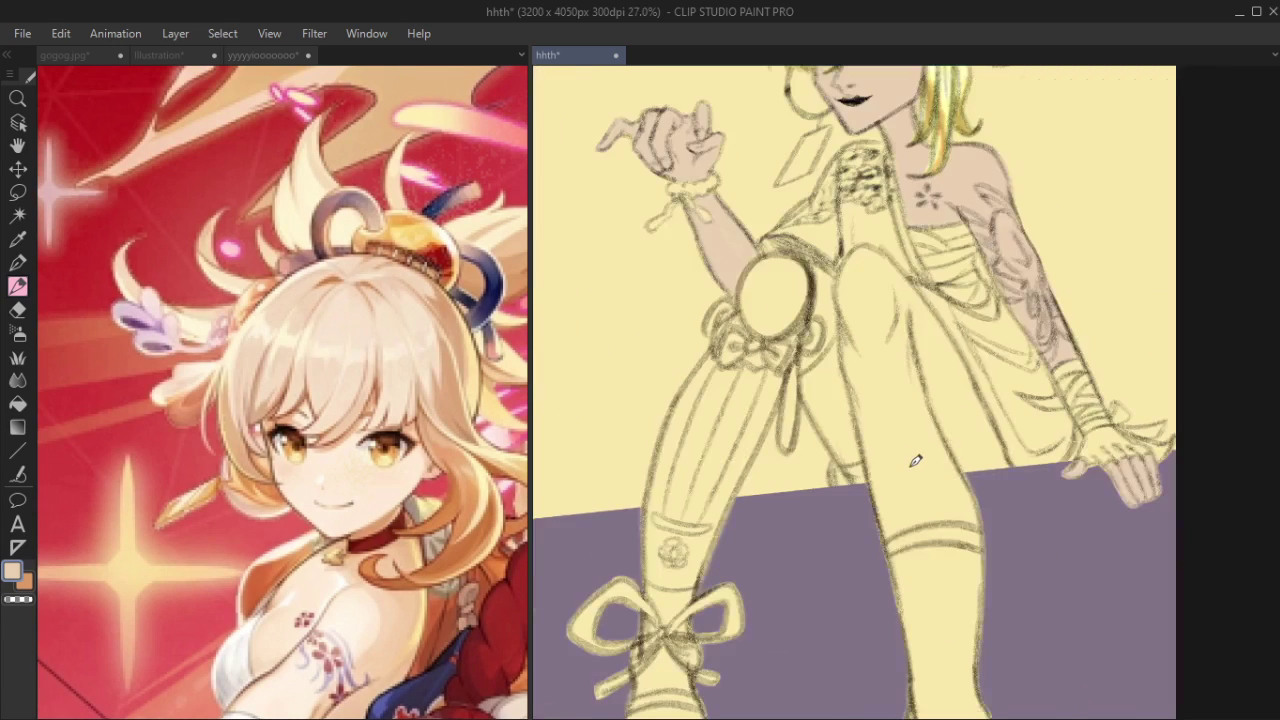
scroll(915, 461, down, 1)
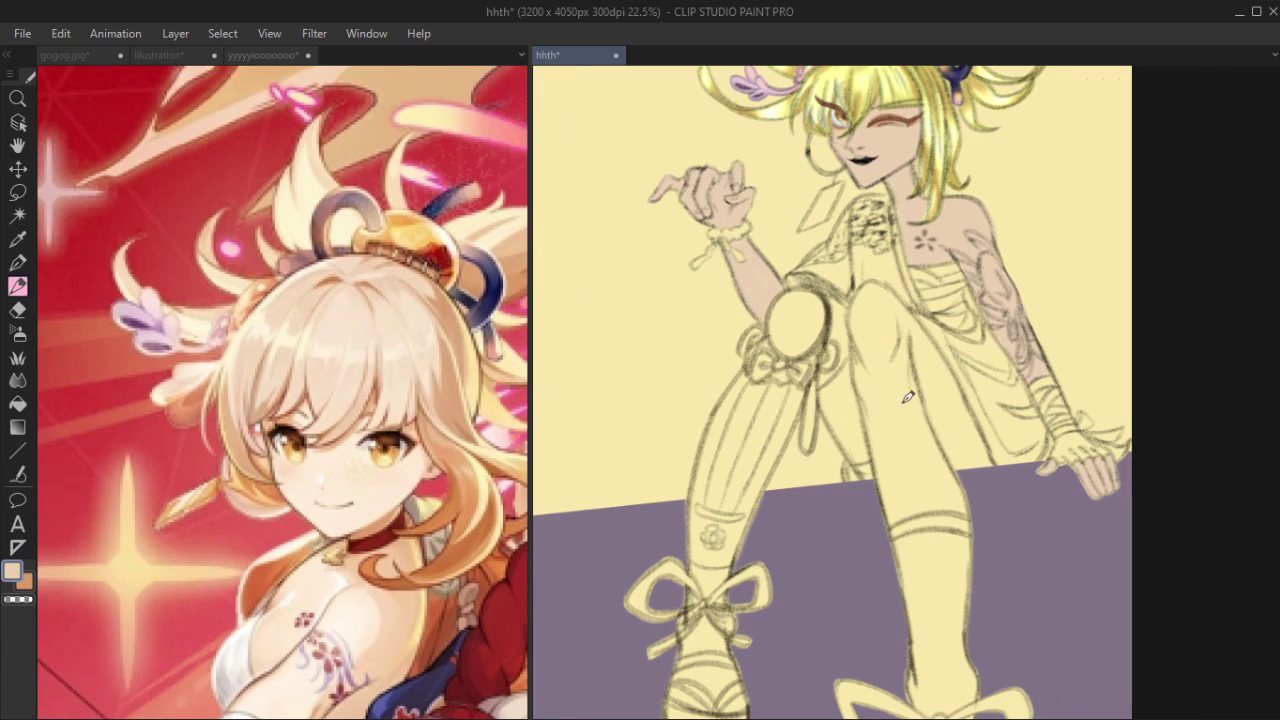
drag(868, 306, 857, 378)
mouse_move(865, 298)
mouse_down()
mouse_move(896, 314)
mouse_move(866, 289)
mouse_move(901, 314)
mouse_move(867, 285)
mouse_move(909, 352)
mouse_move(888, 321)
mouse_move(884, 357)
mouse_move(869, 289)
mouse_move(898, 426)
mouse_move(881, 354)
mouse_move(868, 369)
mouse_move(880, 429)
mouse_move(867, 374)
mouse_move(893, 505)
mouse_up()
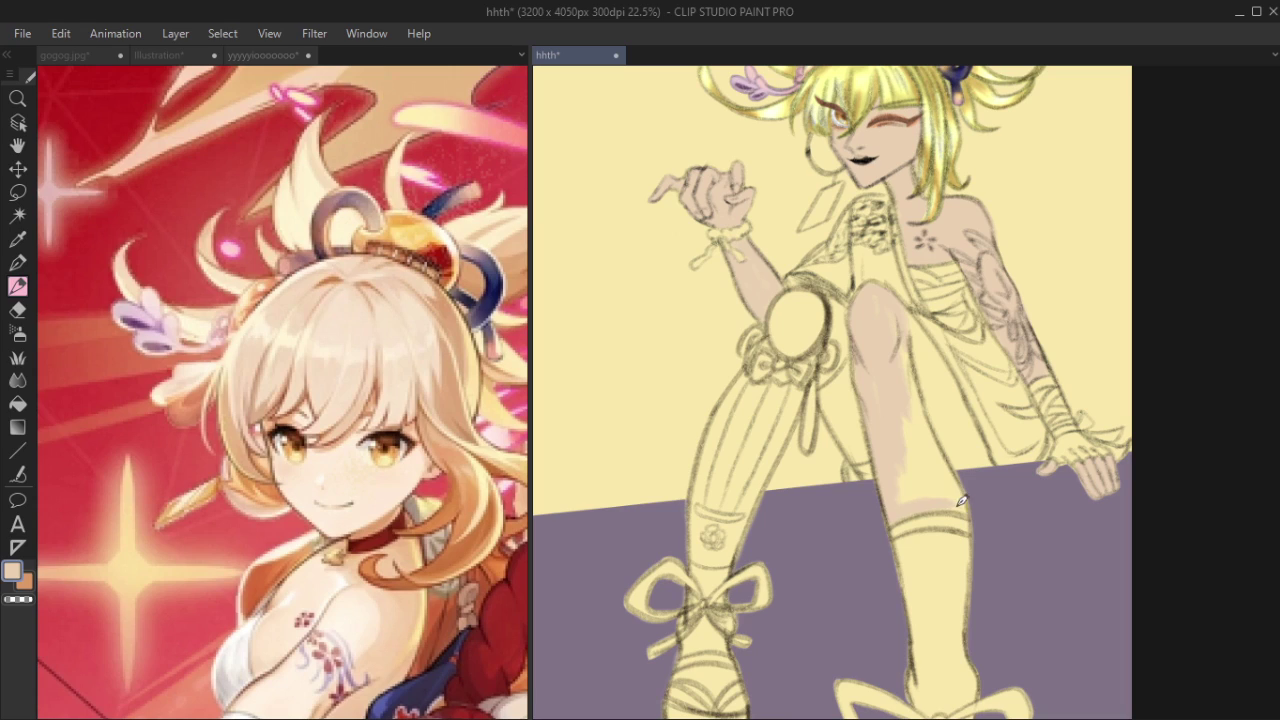
mouse_move(968, 505)
mouse_down()
mouse_move(942, 482)
mouse_move(964, 504)
mouse_move(902, 494)
mouse_move(917, 495)
mouse_move(919, 445)
mouse_move(937, 476)
mouse_move(915, 453)
mouse_move(930, 488)
mouse_move(947, 453)
mouse_up()
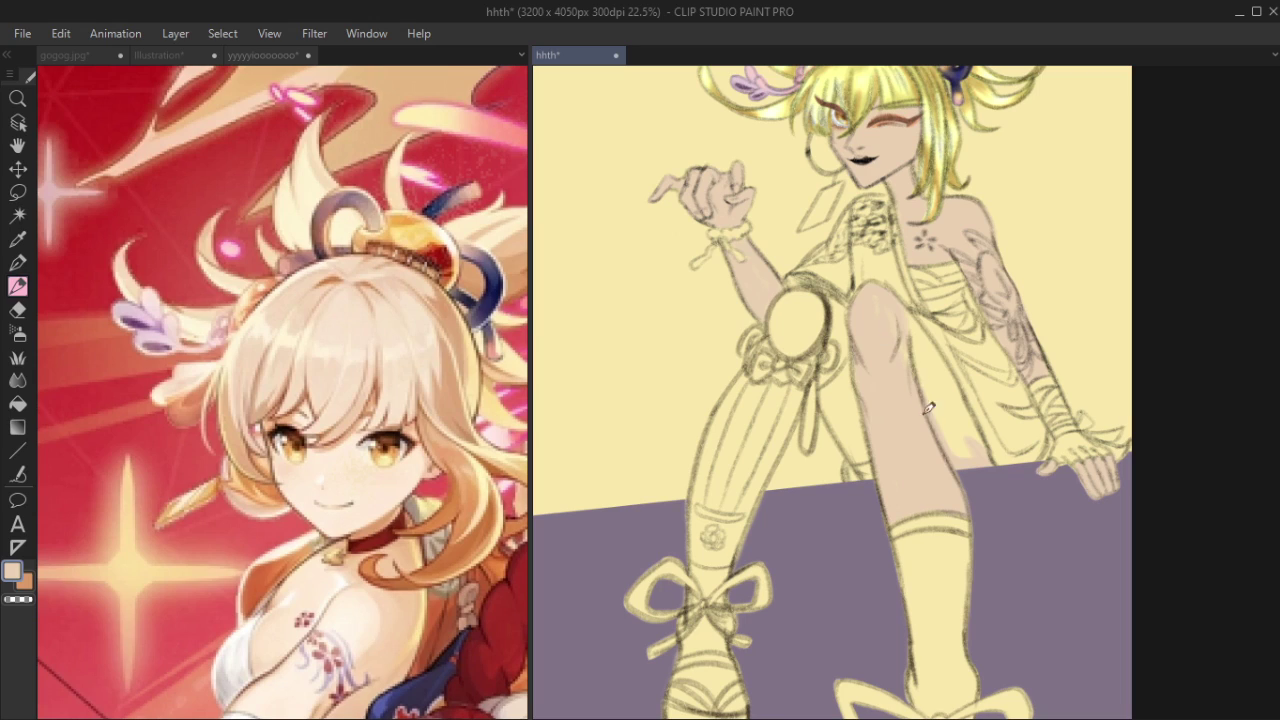
Paint the underside of the raised thigh and the other thigh behind the knee with flat skin tone, consulting the reference character's legs.
mouse_move(930, 420)
mouse_down()
mouse_move(911, 332)
mouse_move(935, 420)
mouse_up()
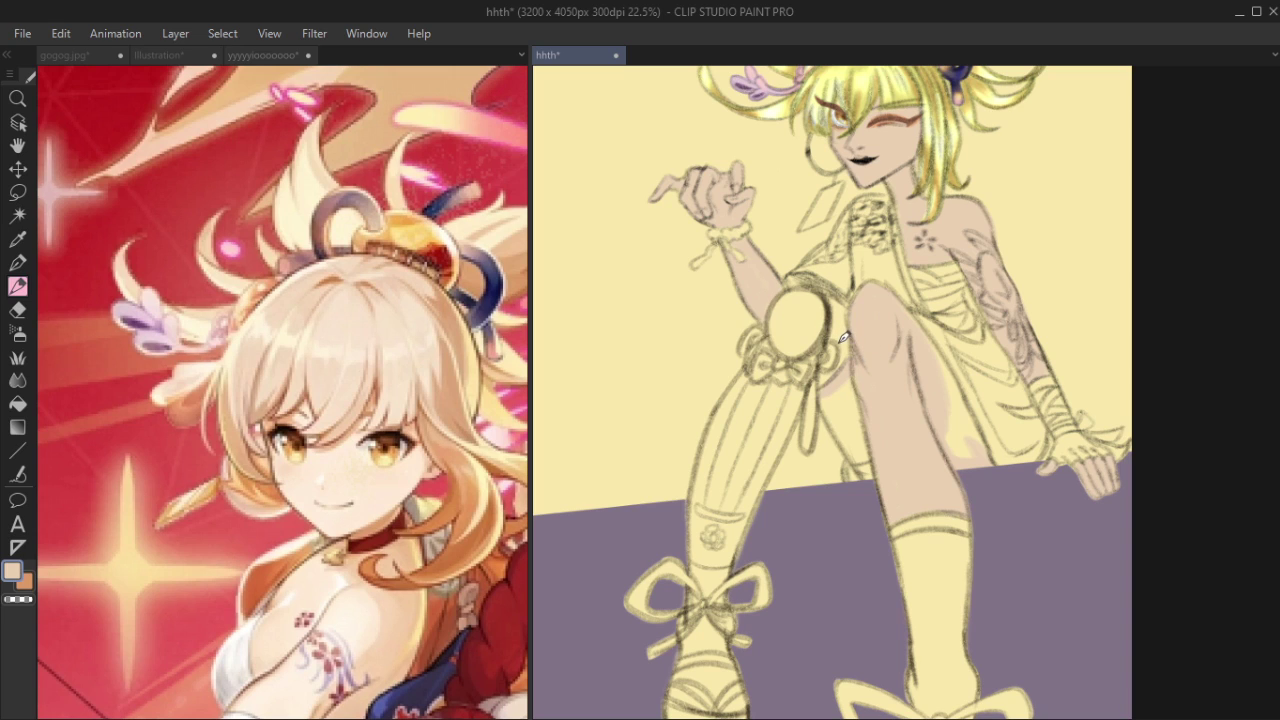
click(412, 515)
key(space)
drag(408, 575, 465, 327)
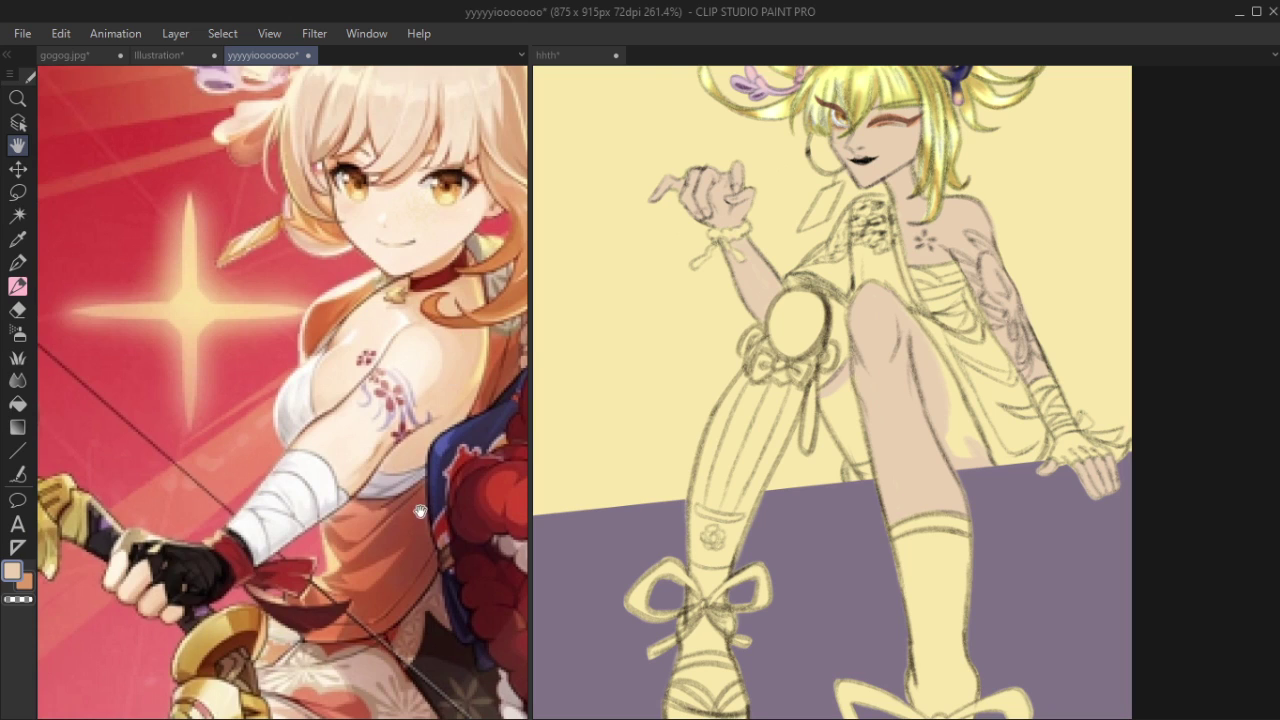
drag(397, 658, 422, 163)
click(866, 418)
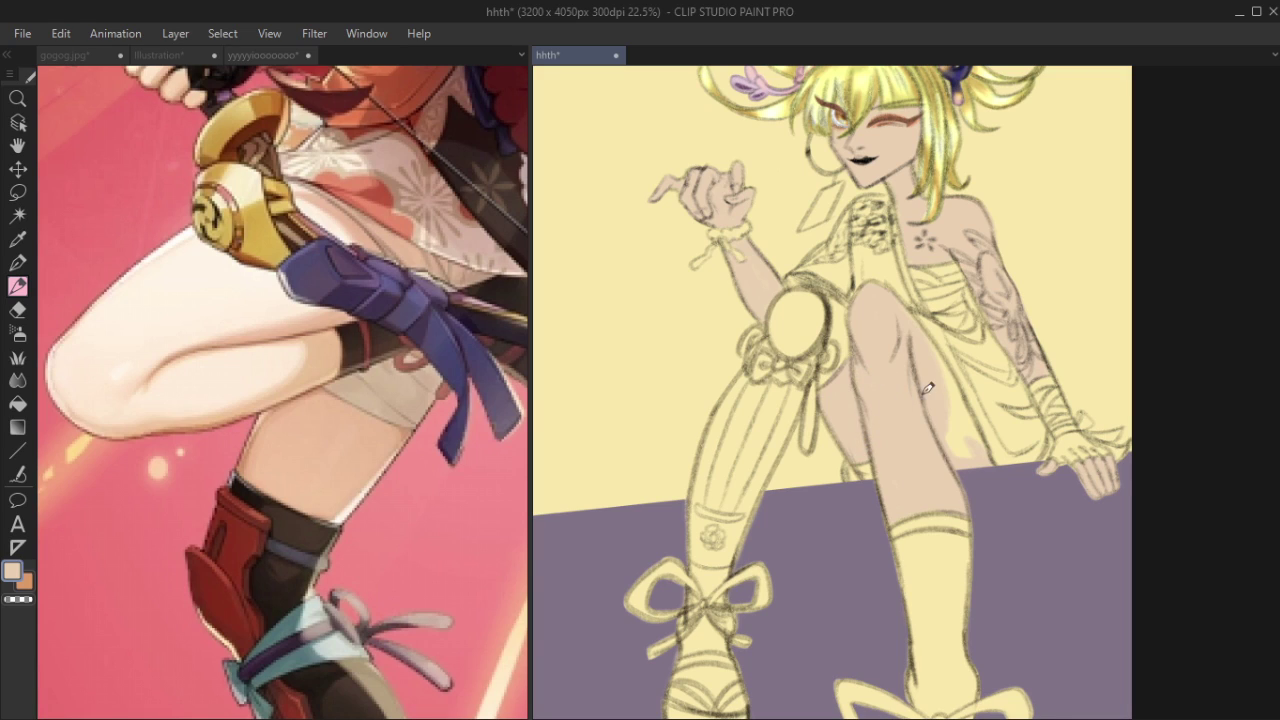
mouse_move(952, 403)
mouse_down()
mouse_move(946, 378)
mouse_move(962, 432)
mouse_move(975, 420)
mouse_move(964, 442)
mouse_up()
key(ctrl+z)
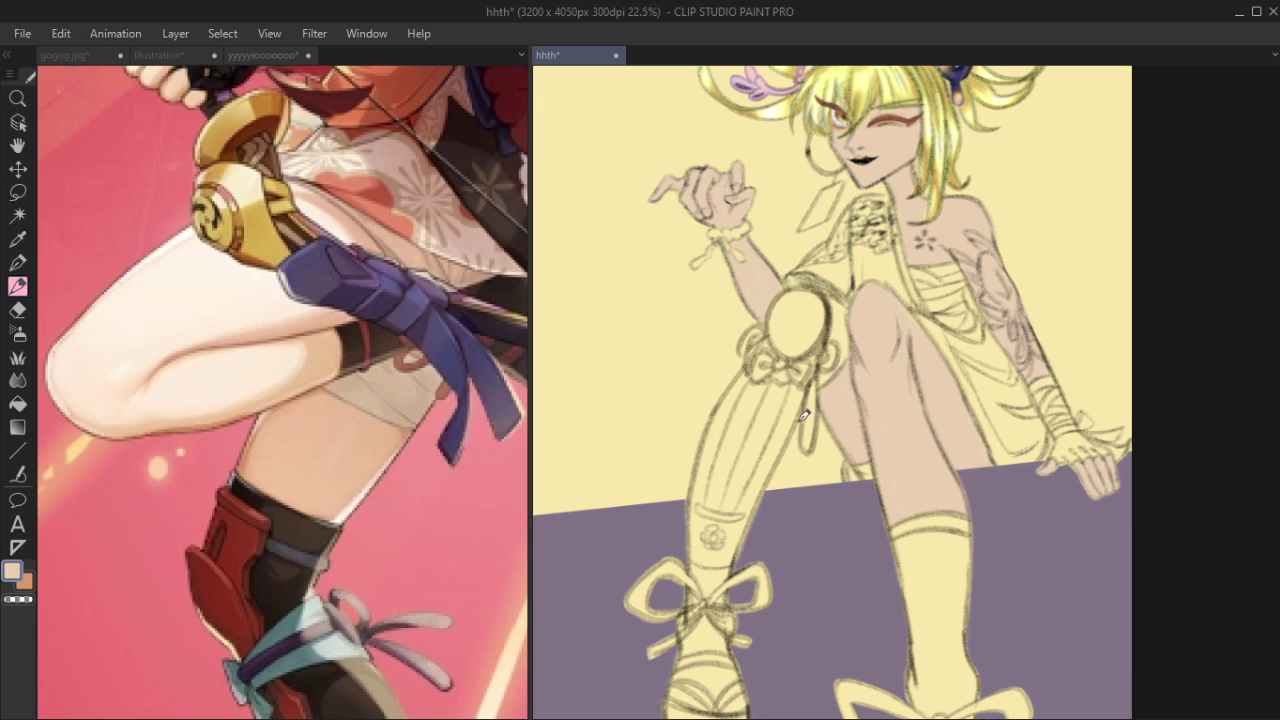
Bring more of the reference character's body into view, return to the hhth drawing and sample the skin tone on the upper chest.
key(space)
drag(877, 524, 801, 468)
click(380, 465)
scroll(403, 375, down, 2)
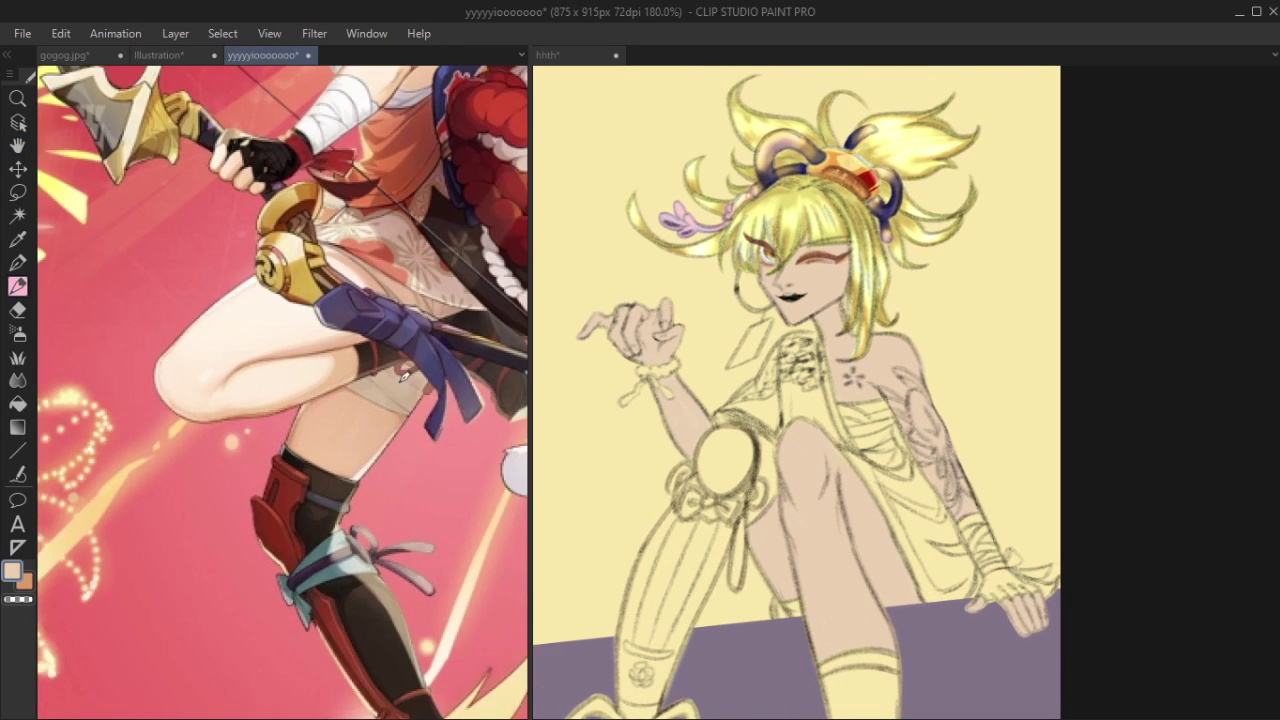
key(space)
drag(418, 400, 405, 530)
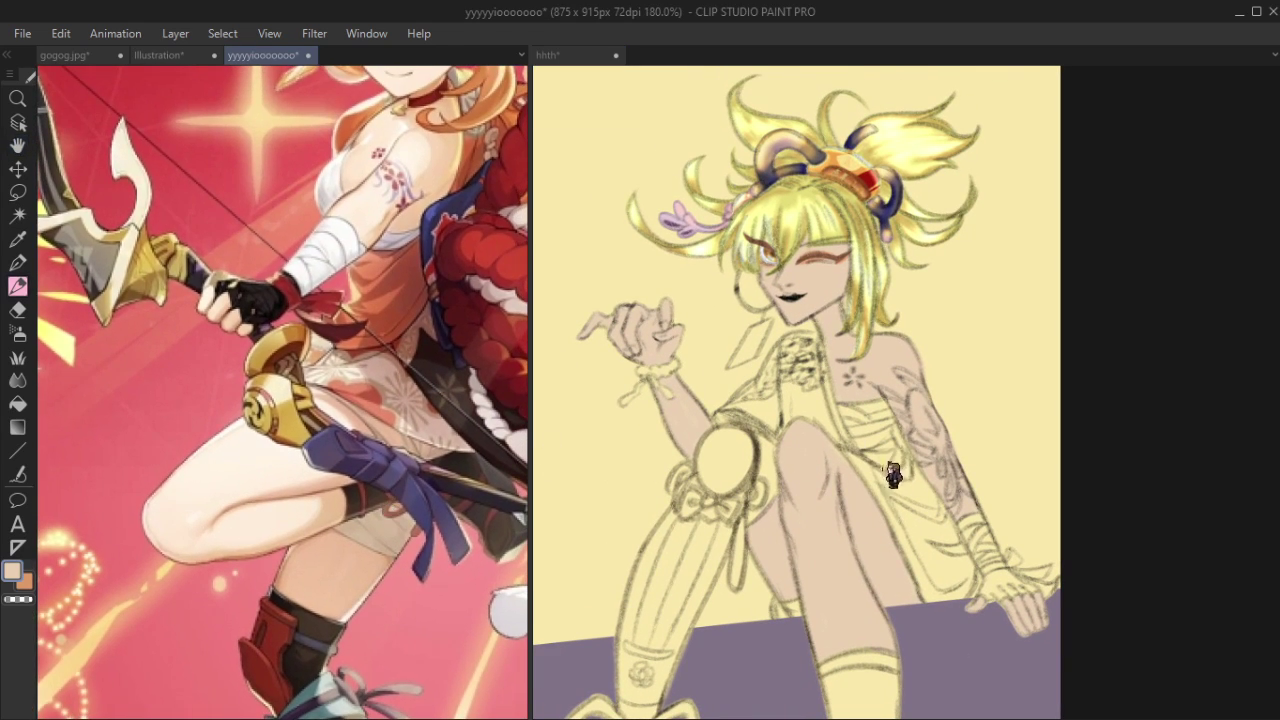
click(882, 425)
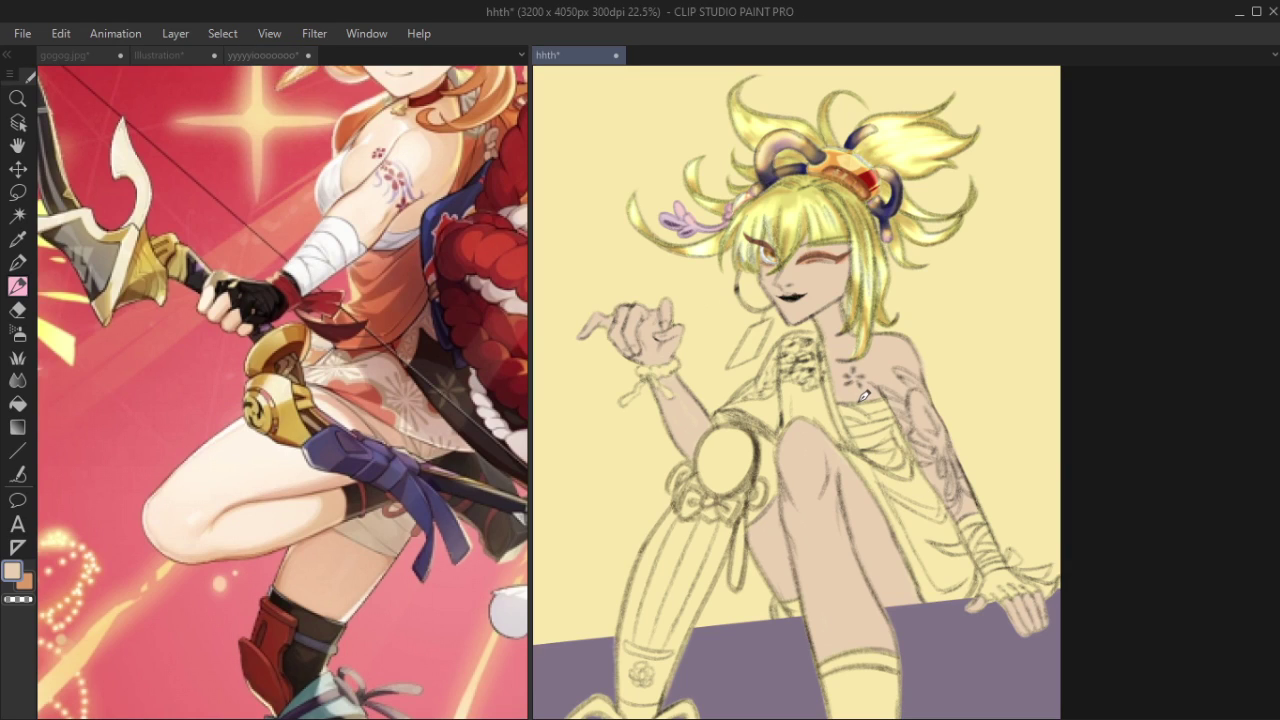
alt+click(866, 395)
scroll(848, 360, up, 3)
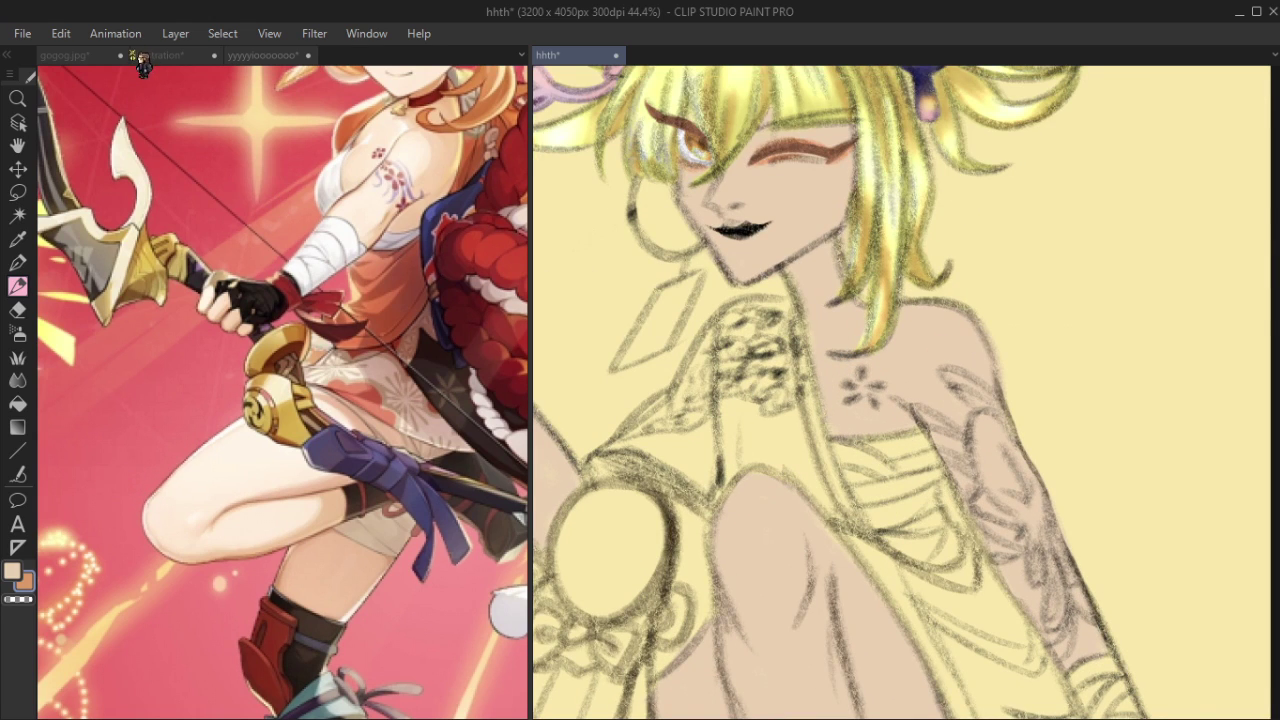
Try brown shadow strokes on the neck beneath the jaw with differently sampled tones, and undo them.
drag(812, 257, 822, 344)
key(ctrl+z)
drag(790, 260, 830, 352)
key(ctrl+z)
alt+click(819, 263)
alt+click(801, 213)
mouse_move(806, 269)
mouse_down()
mouse_move(838, 239)
mouse_move(818, 322)
mouse_move(800, 262)
mouse_move(817, 326)
mouse_move(825, 254)
mouse_move(821, 318)
mouse_move(822, 264)
mouse_move(825, 280)
mouse_move(821, 263)
mouse_move(812, 277)
mouse_move(802, 266)
mouse_move(814, 298)
mouse_move(809, 271)
mouse_move(823, 278)
mouse_move(823, 257)
mouse_move(799, 272)
mouse_move(820, 353)
mouse_up()
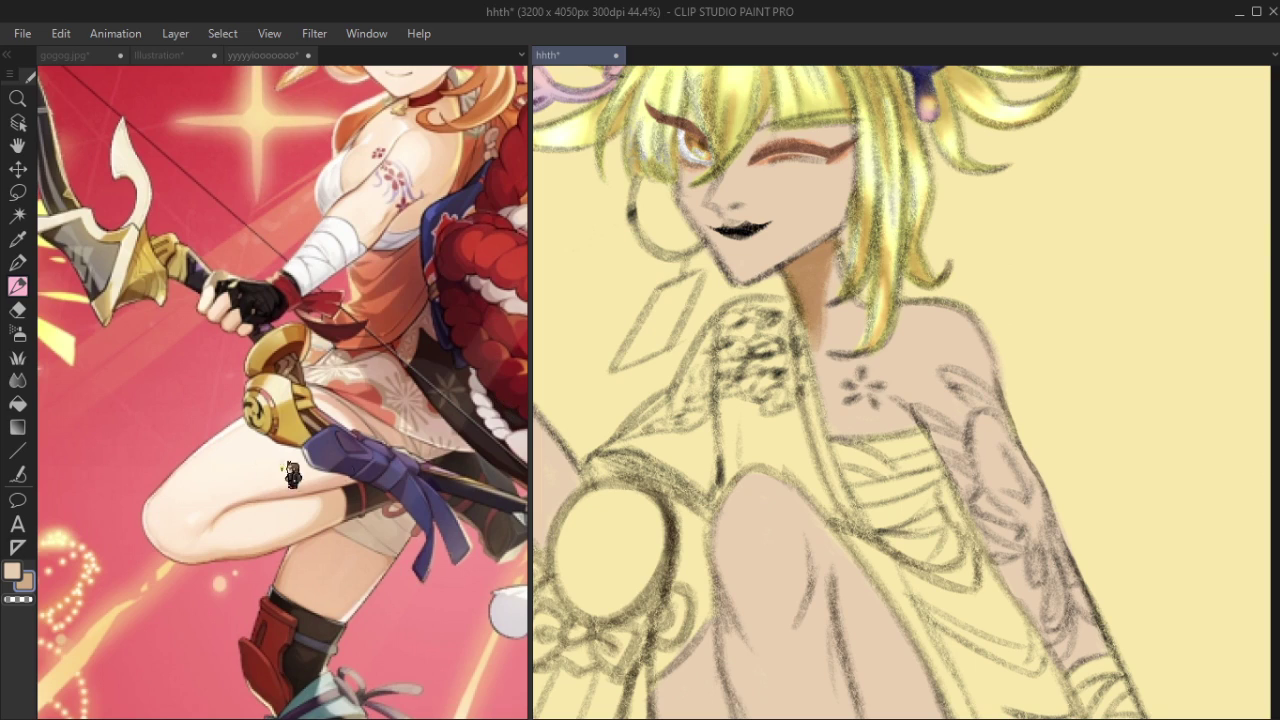
key(ctrl+z)
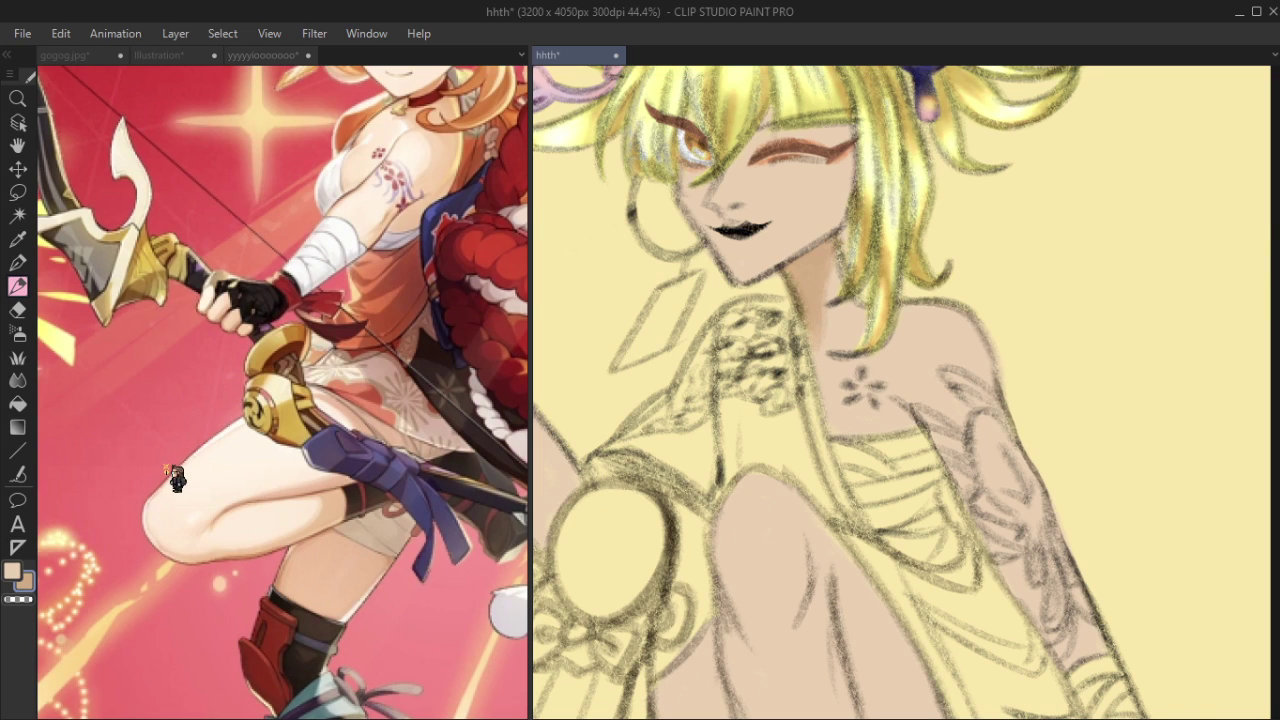
key(ctrl+y)
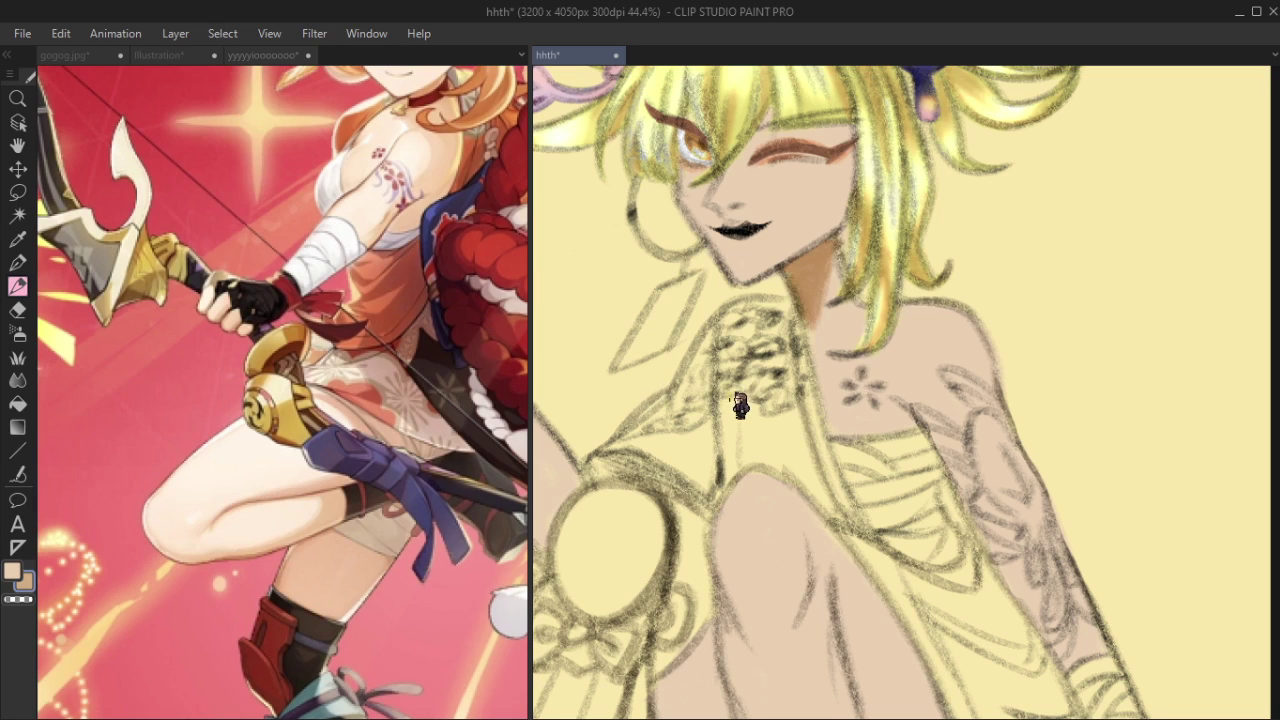
key(ctrl+z)
key(ctrl+z)
key(ctrl+z)
key(ctrl+z)
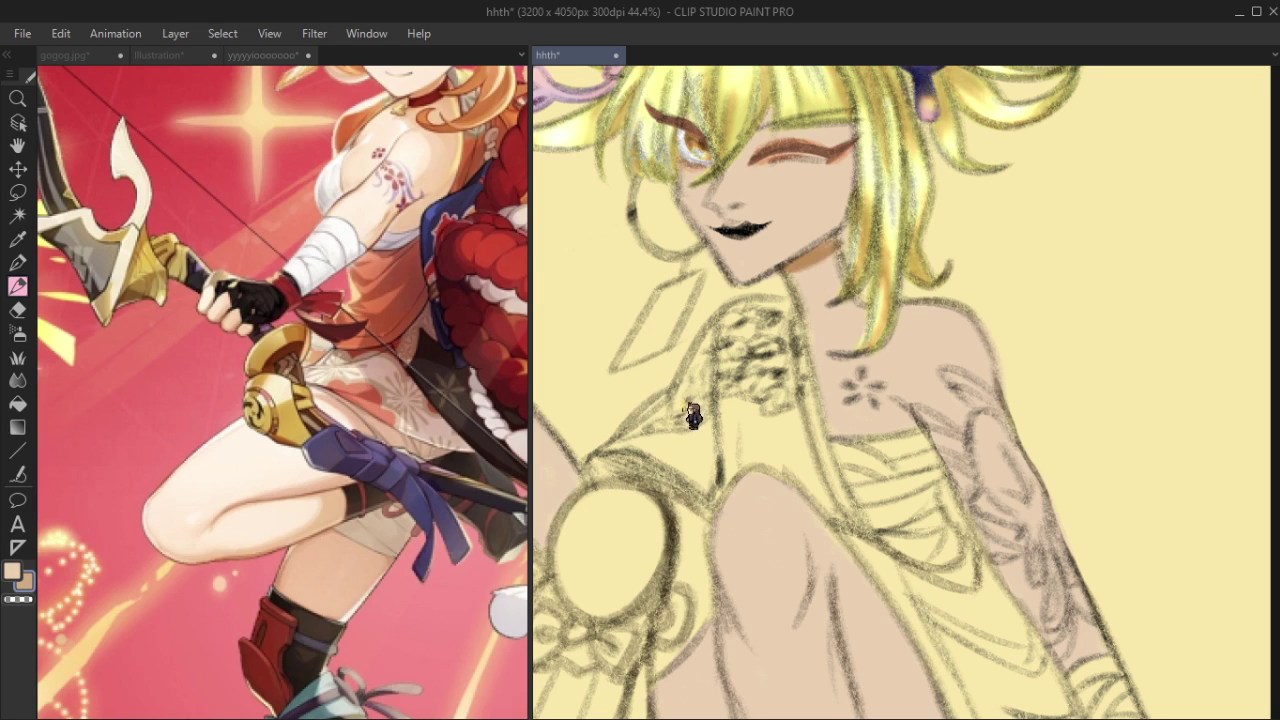
key(ctrl+z)
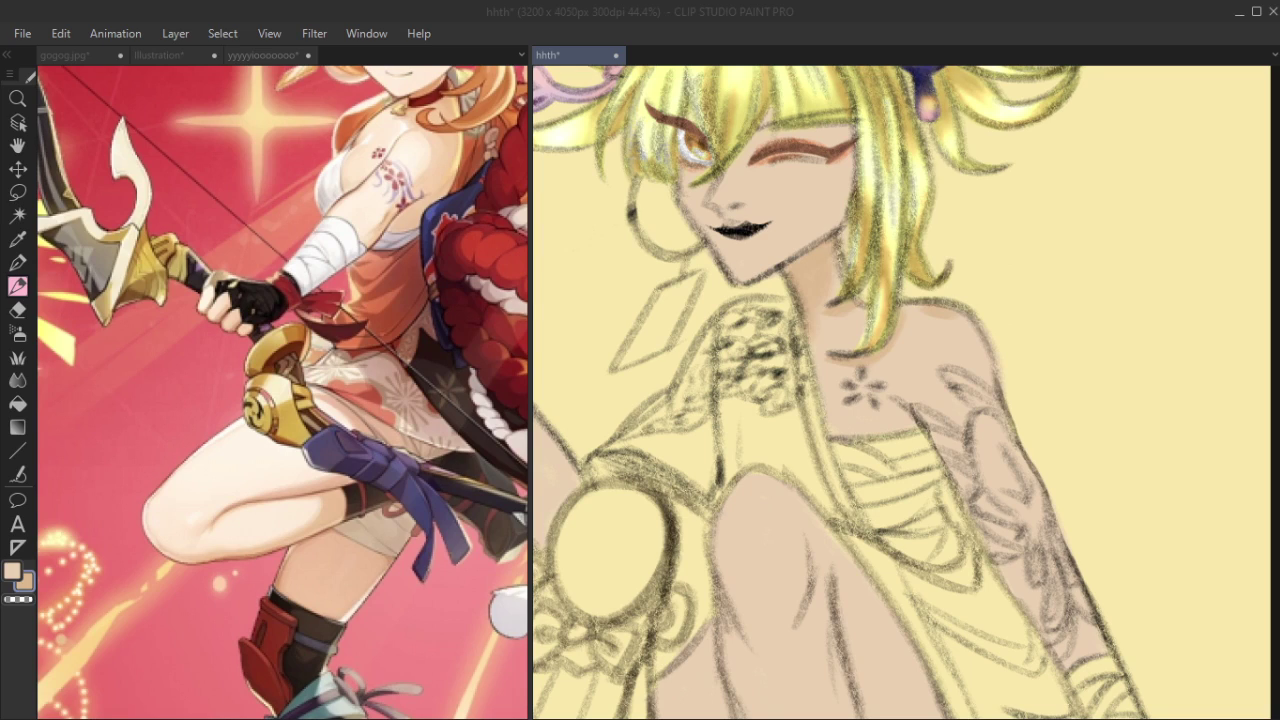
Shade beneath the nose, below the lips and under the fringe above the closed eye with a soft tan.
click(1192, 32)
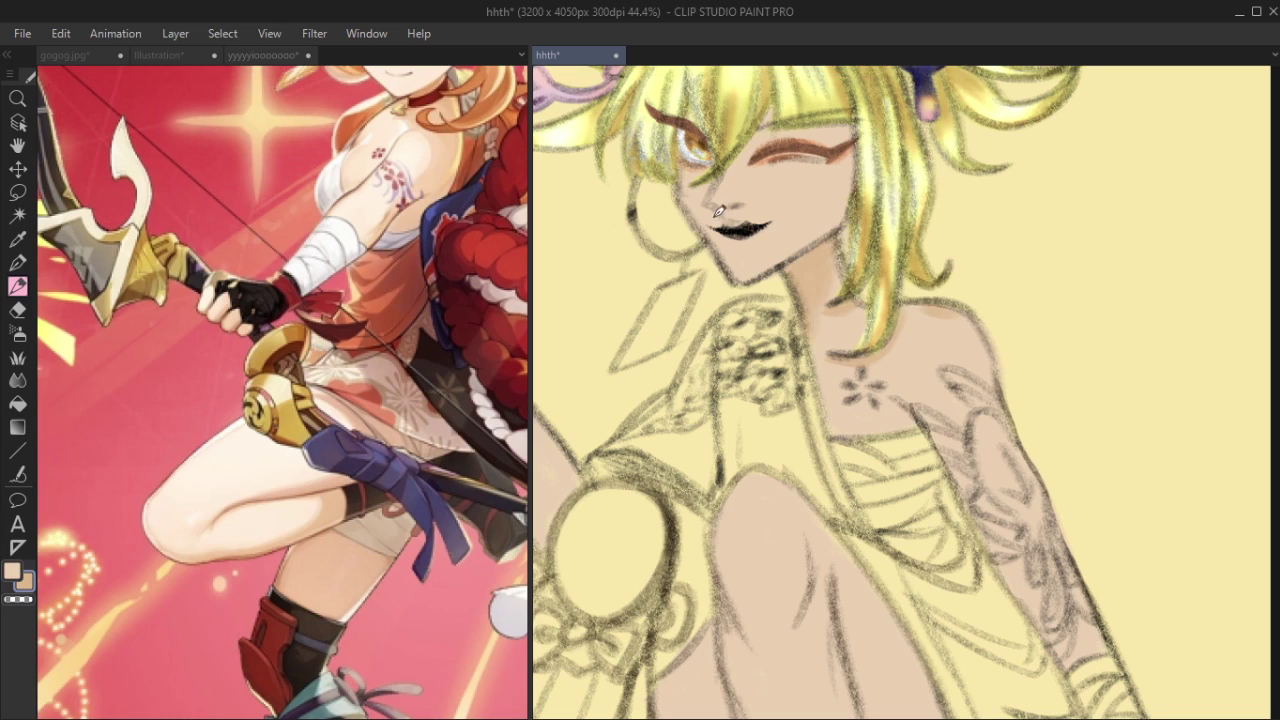
mouse_move(718, 205)
mouse_down()
mouse_move(712, 218)
mouse_move(755, 228)
mouse_move(745, 235)
mouse_up()
key(ctrl+z)
key(ctrl+z)
drag(730, 240, 766, 238)
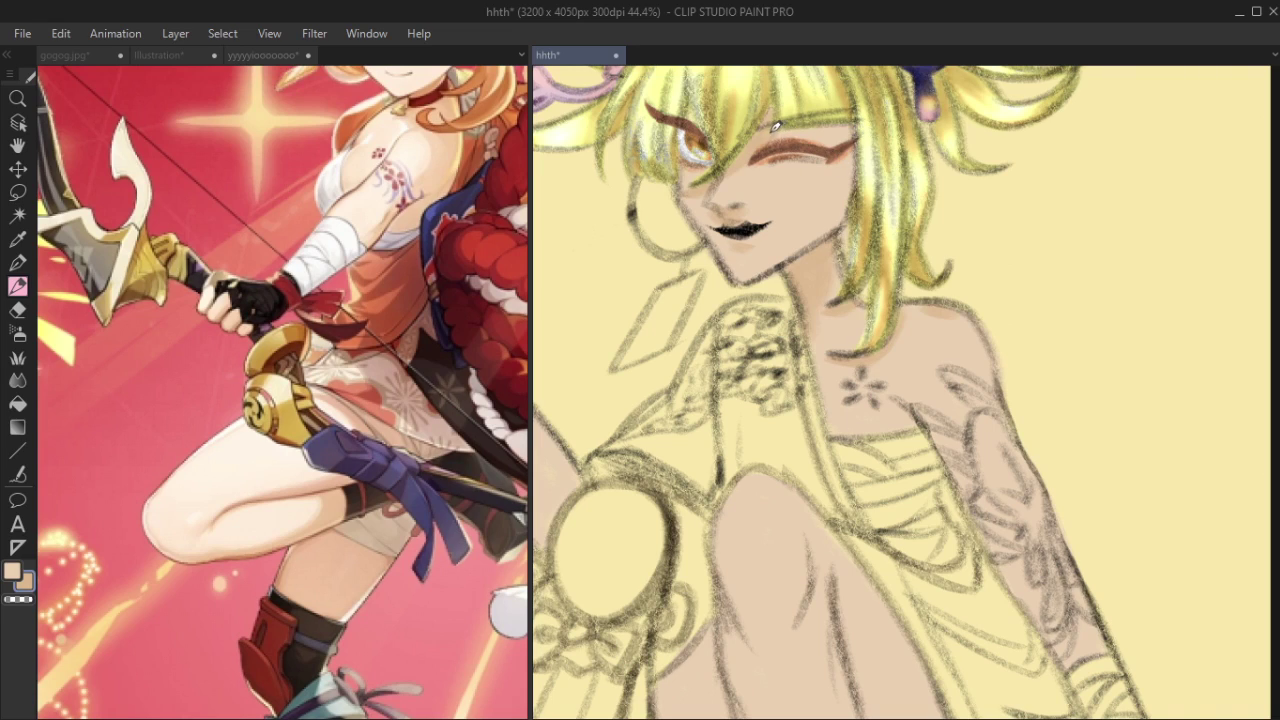
drag(770, 148, 858, 136)
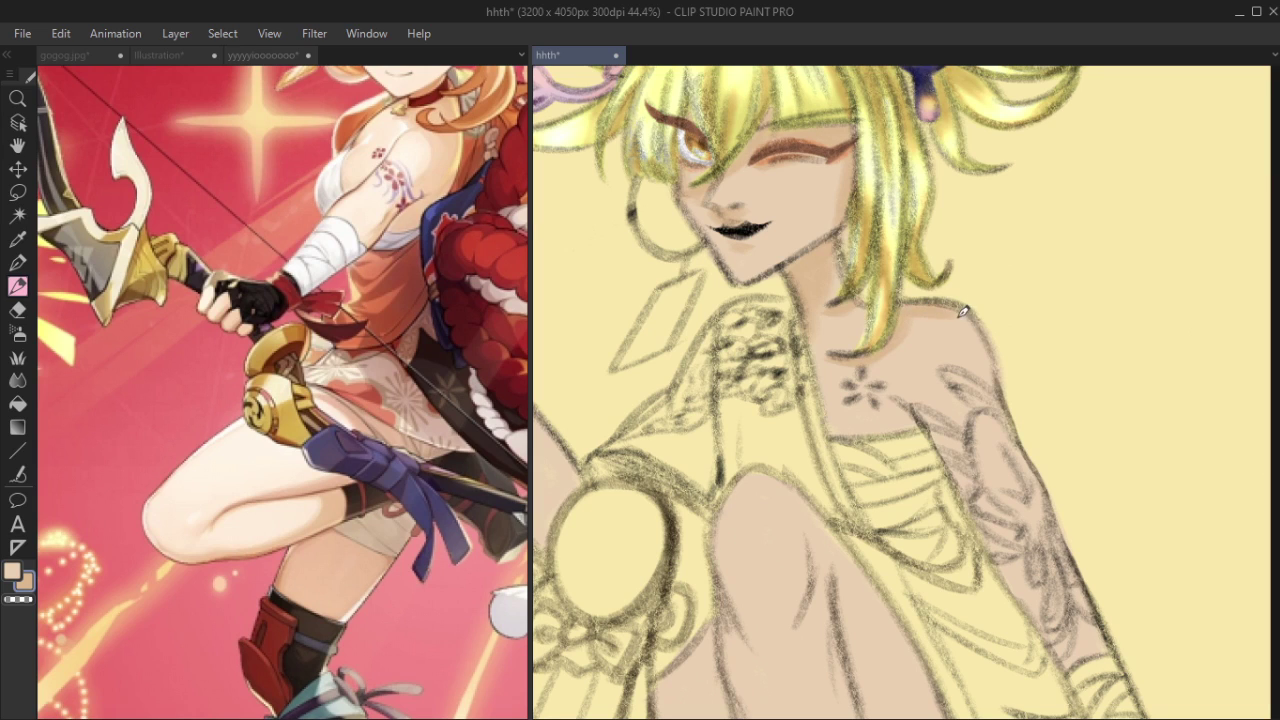
Add soft tan shading to the fingers of the resting hand.
mouse_move(909, 462)
mouse_down()
mouse_move(842, 334)
mouse_move(709, 242)
mouse_up()
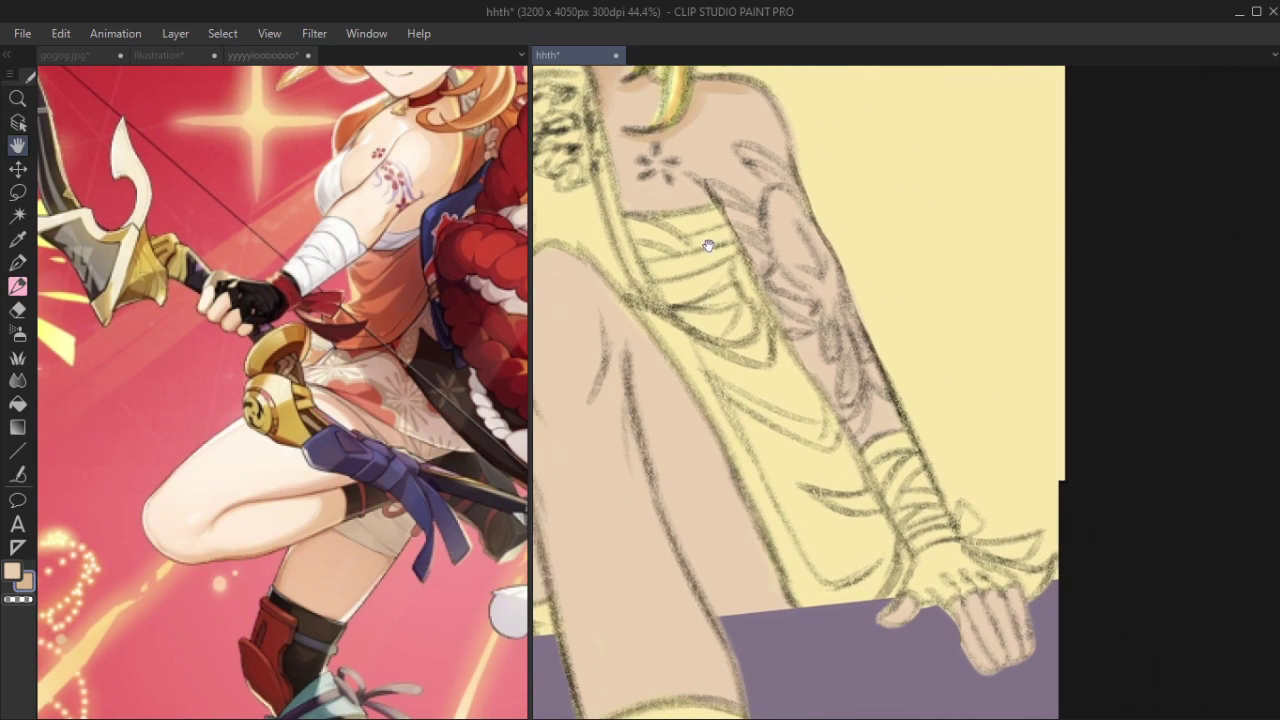
mouse_move(980, 628)
mouse_down()
mouse_move(1000, 668)
mouse_move(995, 629)
mouse_move(1017, 664)
mouse_move(1015, 619)
mouse_move(1026, 660)
mouse_move(1020, 604)
mouse_up()
drag(958, 540, 906, 512)
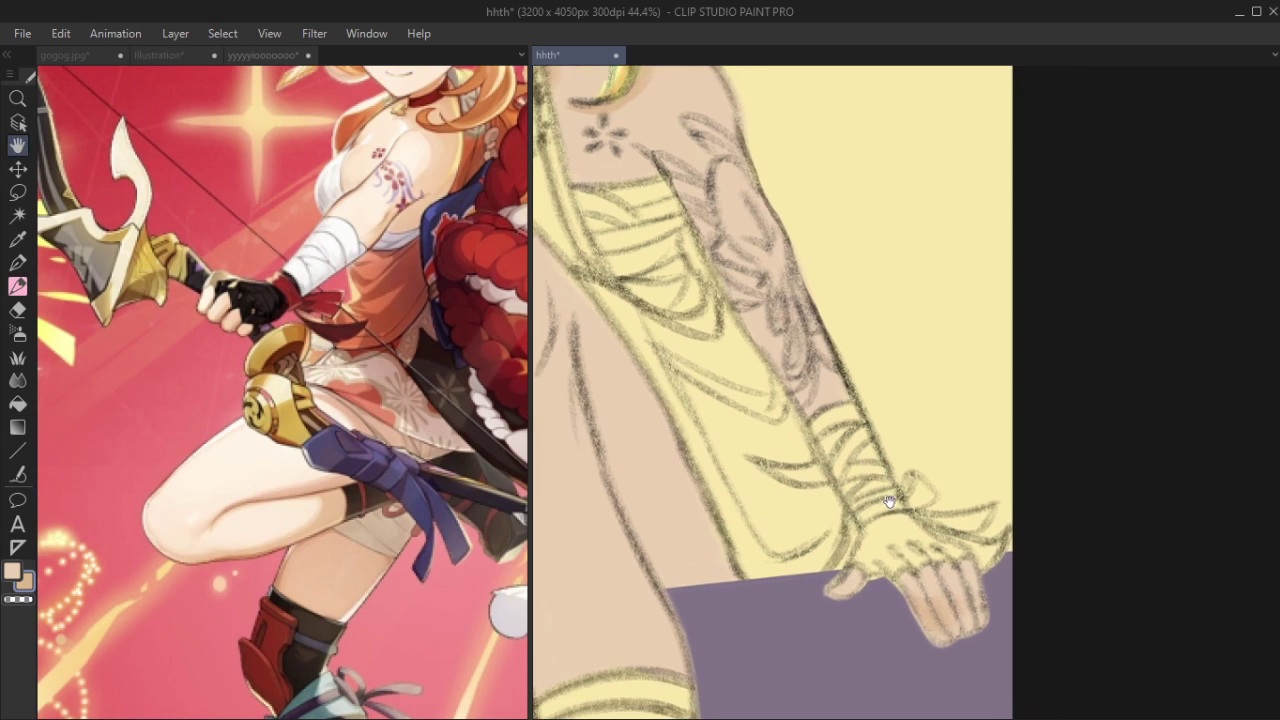
key(space)
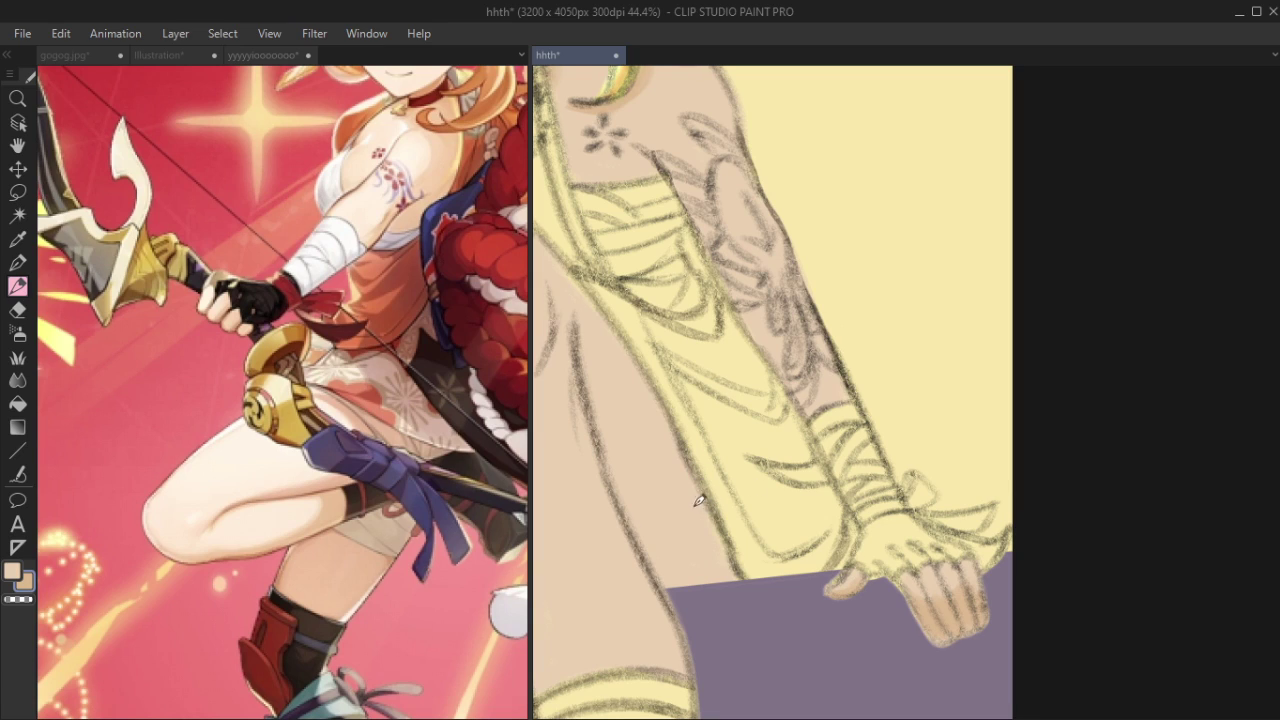
Shade the underside of the raised thigh with tan along the calf line and down to the ledge.
drag(584, 334, 620, 454)
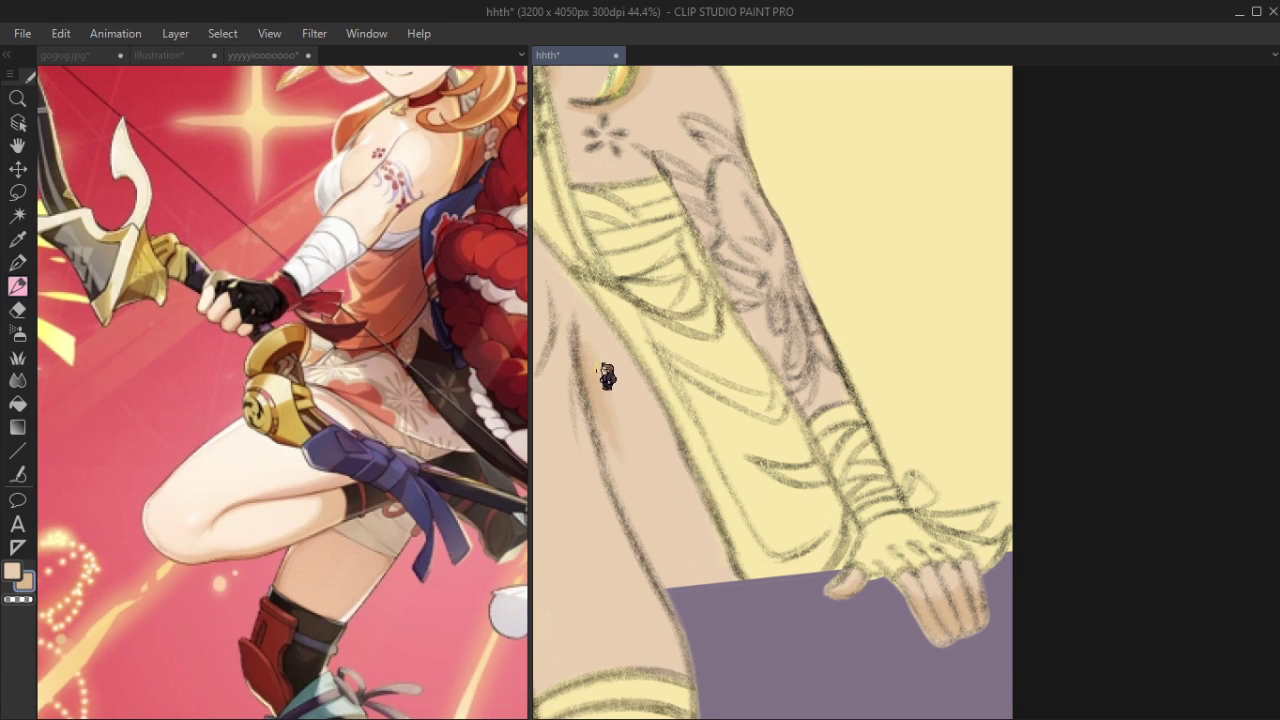
key(ctrl+z)
drag(588, 322, 618, 446)
drag(602, 392, 648, 517)
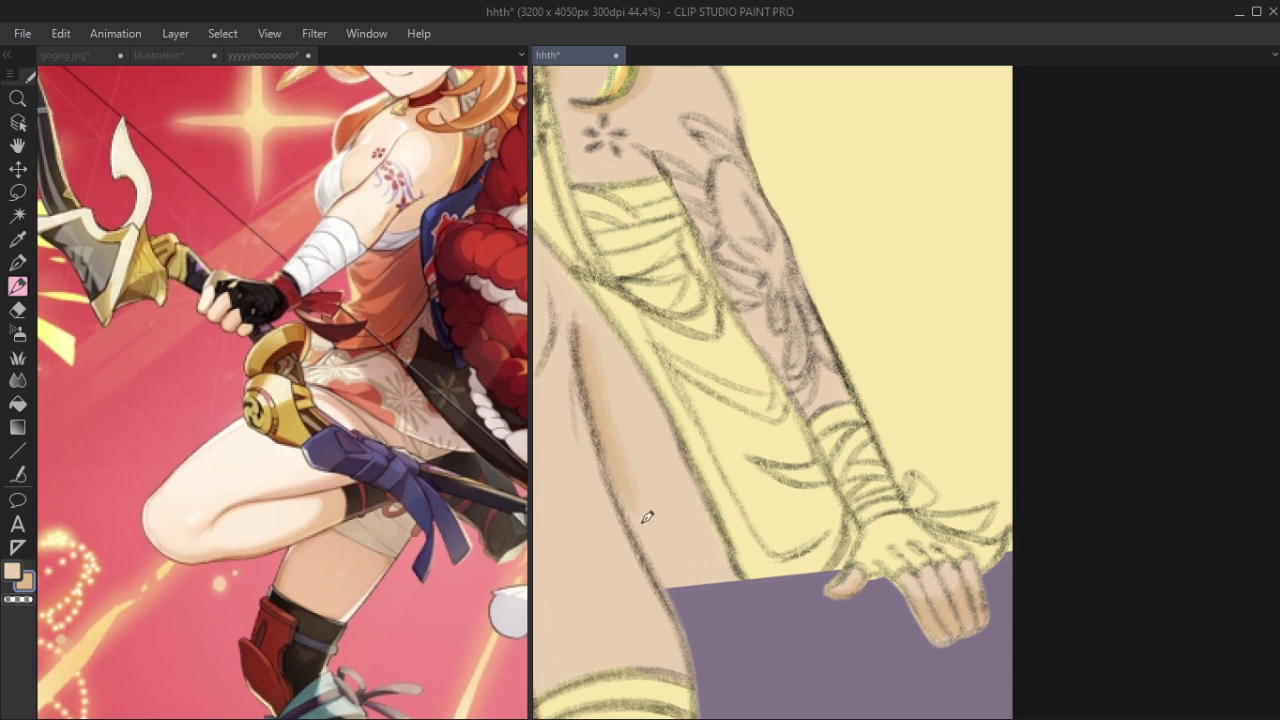
drag(614, 428, 684, 588)
mouse_move(712, 490)
mouse_down()
mouse_move(738, 580)
mouse_move(706, 500)
mouse_up()
mouse_move(674, 562)
mouse_down()
mouse_move(702, 584)
mouse_move(716, 572)
mouse_up()
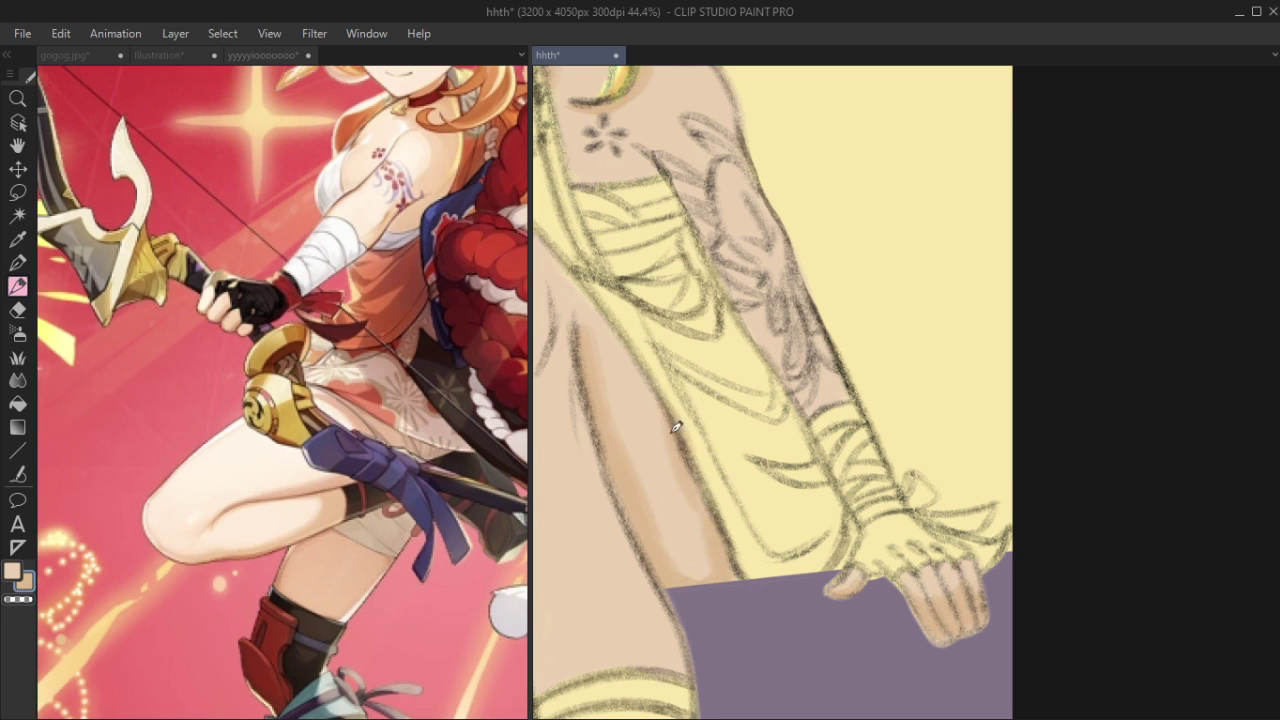
Shade the outer edge of the thigh with tan along the skirt line, redoing the strokes that do not fit.
mouse_move(714, 522)
mouse_down()
mouse_move(645, 387)
mouse_move(698, 503)
mouse_move(686, 471)
mouse_up()
key(ctrl+z)
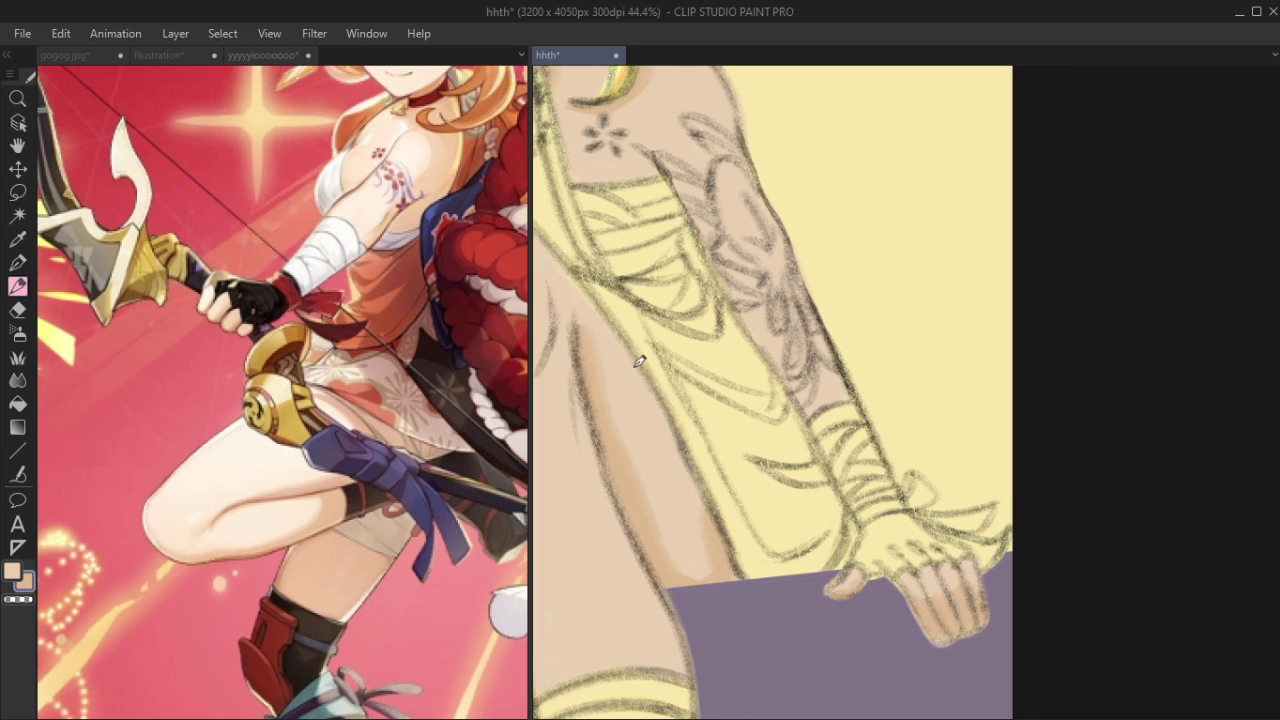
drag(643, 357, 669, 423)
key(ctrl+z)
drag(646, 371, 714, 527)
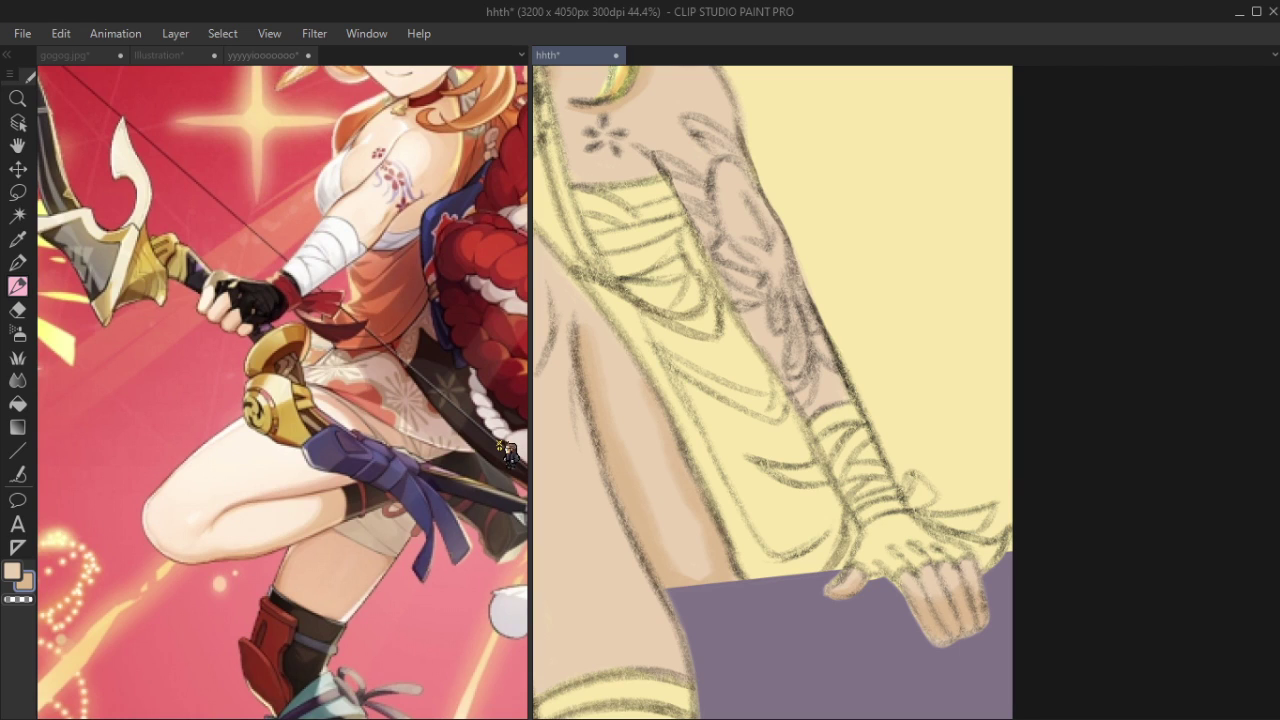
Add soft tan shading around the kneecap of the raised knee and into the crease beside the thigh, redoing strokes that do not fit.
key(space)
drag(668, 460, 810, 461)
drag(740, 326, 776, 462)
key(ctrl+z)
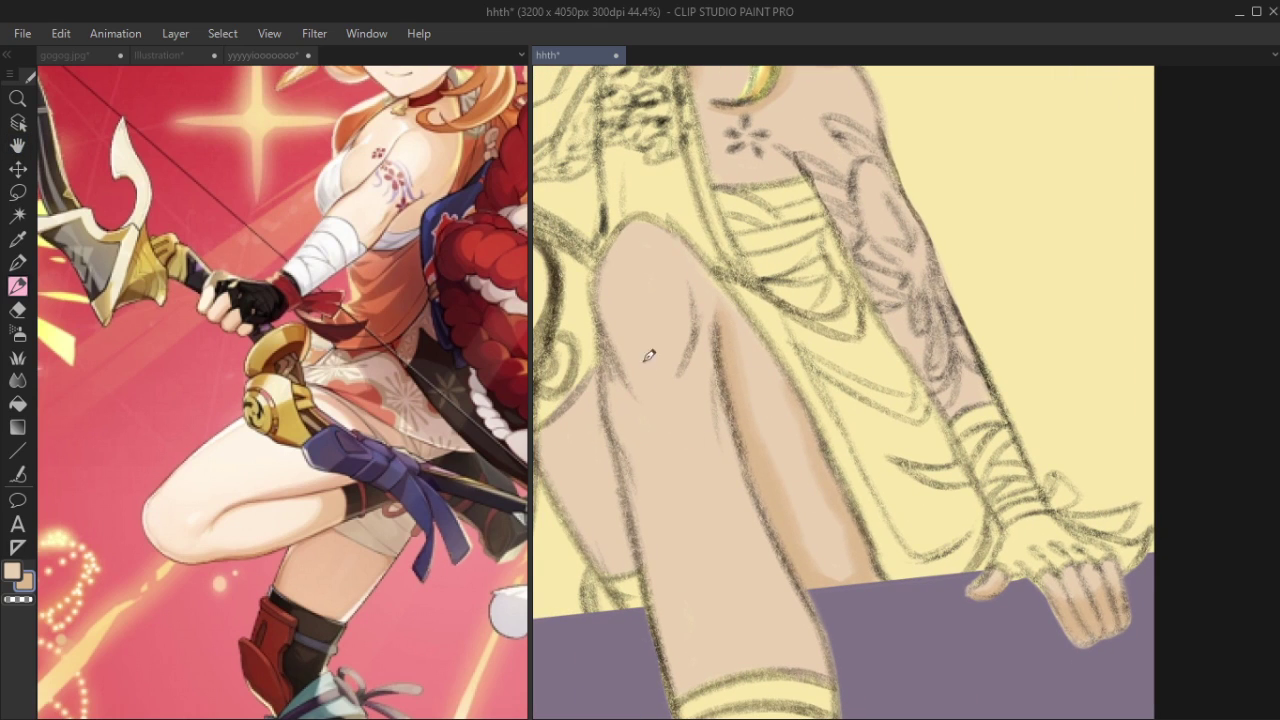
drag(700, 346, 689, 380)
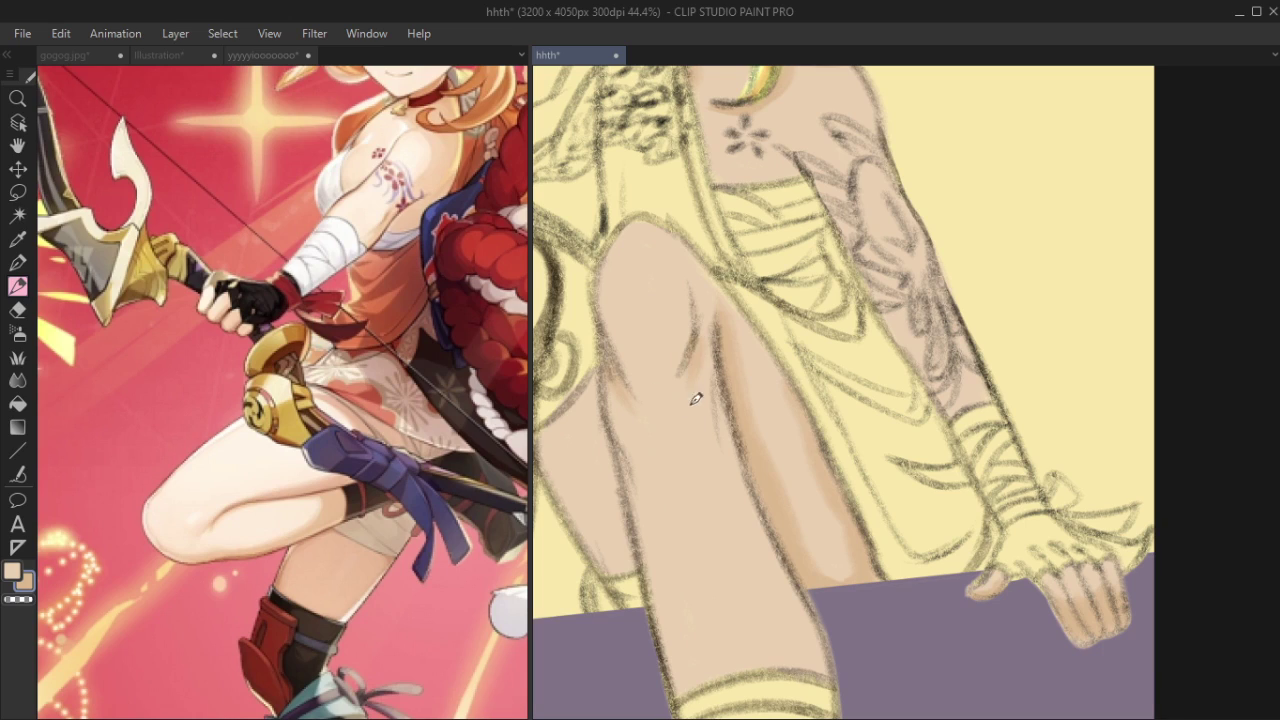
key(ctrl+z)
mouse_move(708, 312)
mouse_down()
mouse_move(676, 387)
mouse_move(718, 395)
mouse_move(699, 385)
mouse_move(736, 440)
mouse_up()
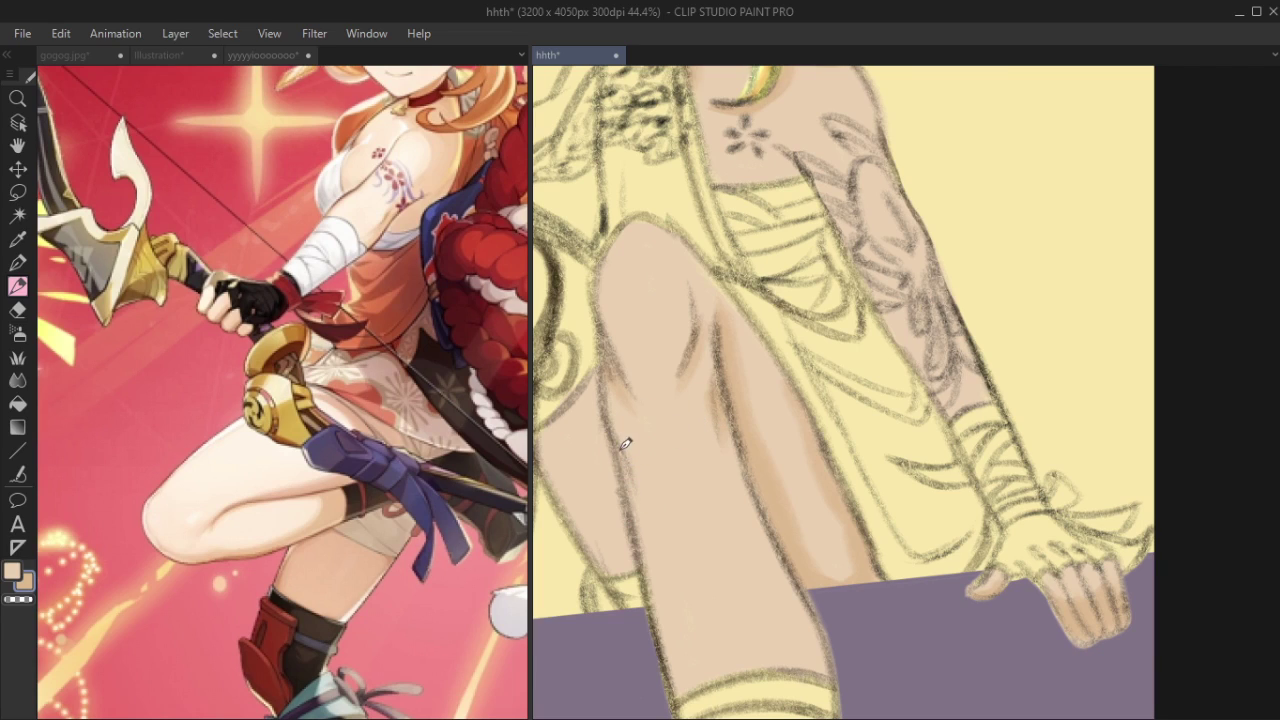
Shade the inner edge of the front shin with a long tan stroke below the knee, redoing the first attempt.
drag(640, 494, 670, 578)
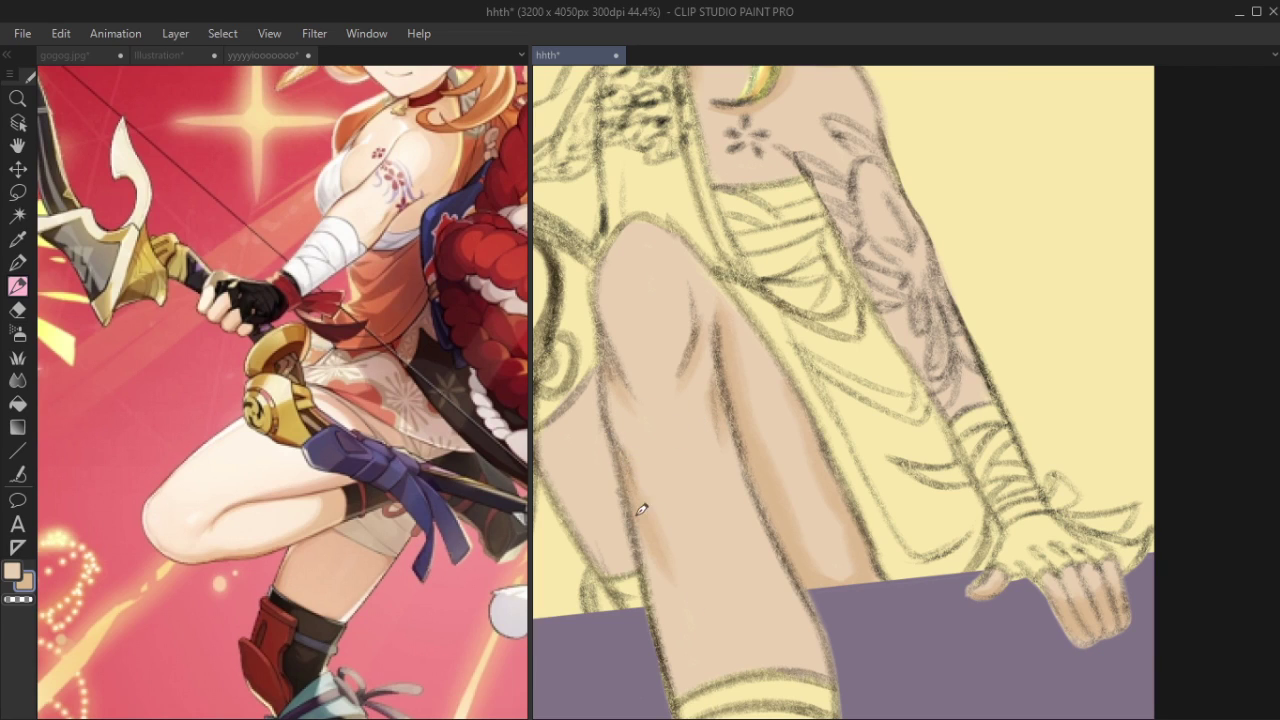
key(ctrl+z)
drag(639, 488, 676, 598)
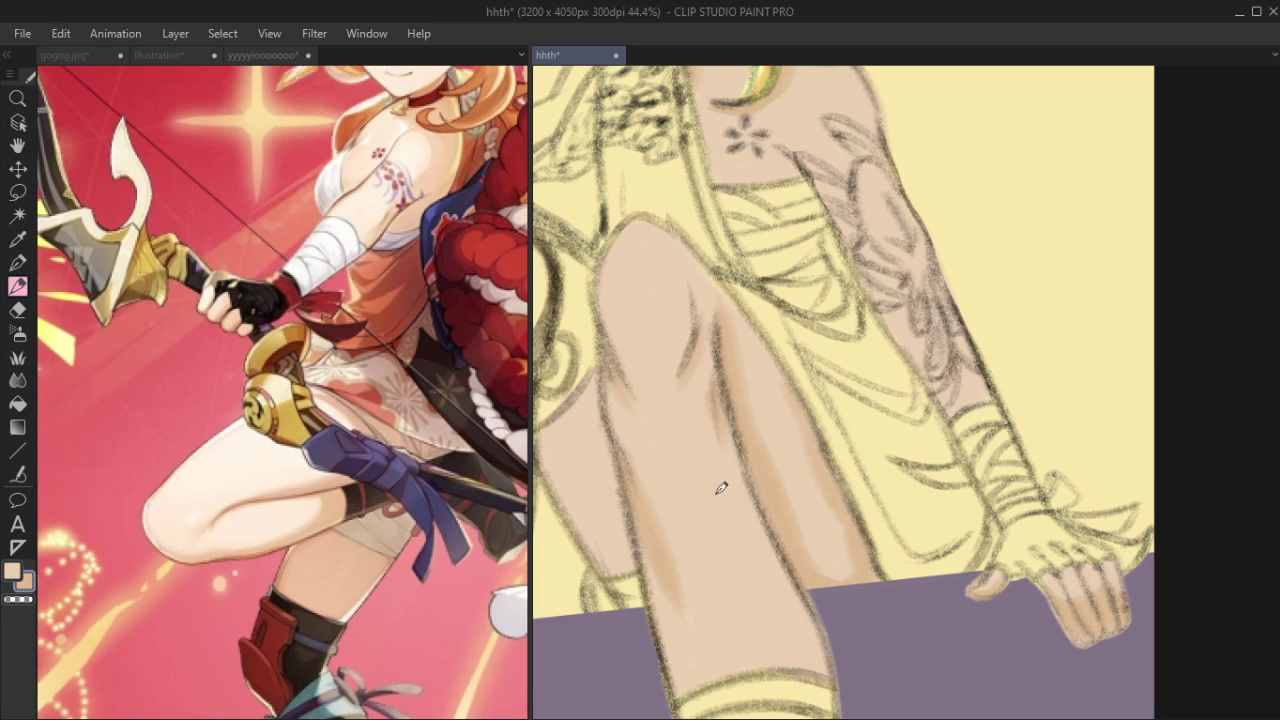
Shade the front leg's outer calf line with tan from below the knee, replacing the strokes that do not fit.
drag(729, 471, 767, 640)
key(ctrl+z)
mouse_move(726, 407)
mouse_down()
mouse_move(747, 569)
mouse_move(725, 388)
mouse_move(737, 497)
mouse_up()
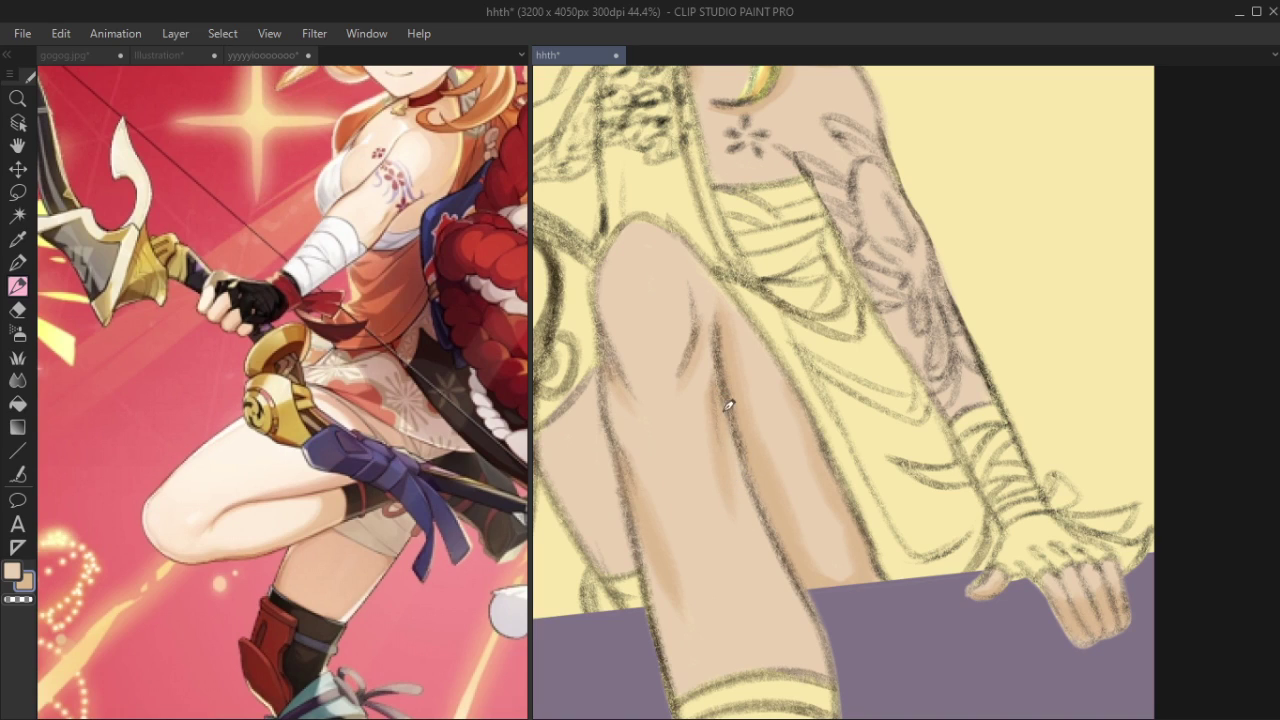
key(ctrl+z)
drag(730, 425, 746, 515)
key(ctrl+z)
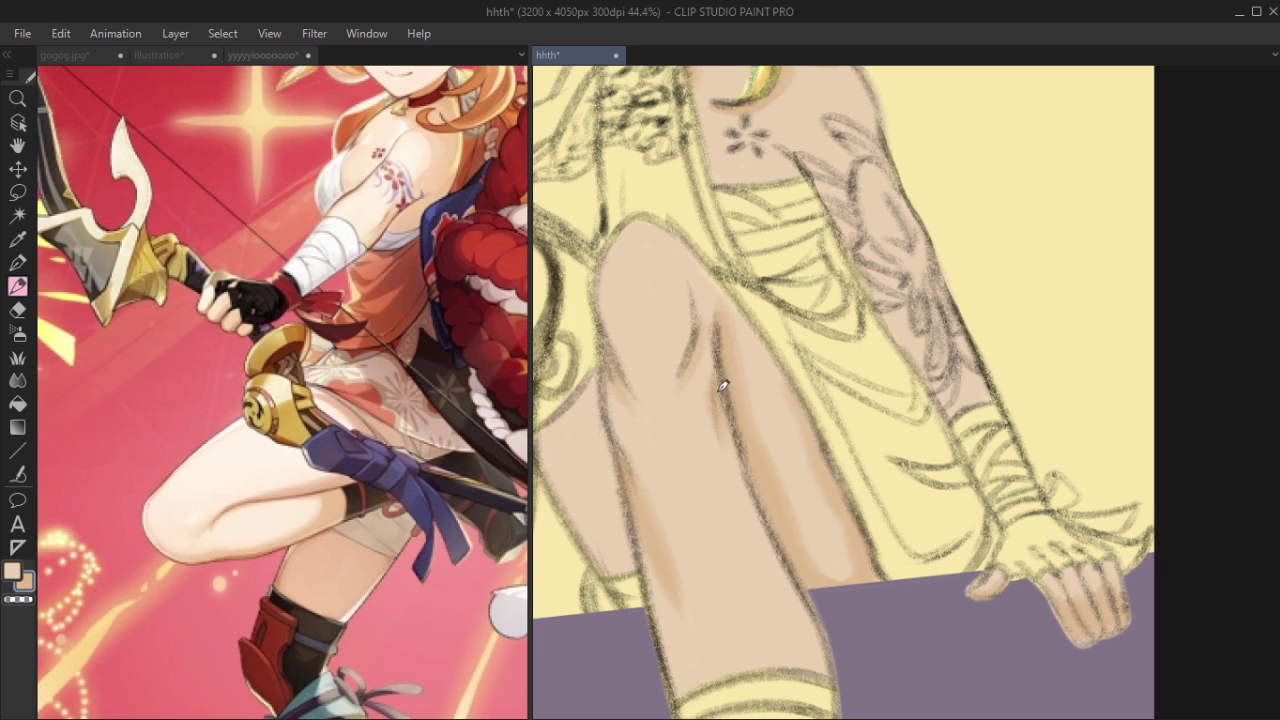
mouse_move(723, 386)
mouse_down()
mouse_move(742, 502)
mouse_move(768, 518)
mouse_move(729, 451)
mouse_move(757, 514)
mouse_up()
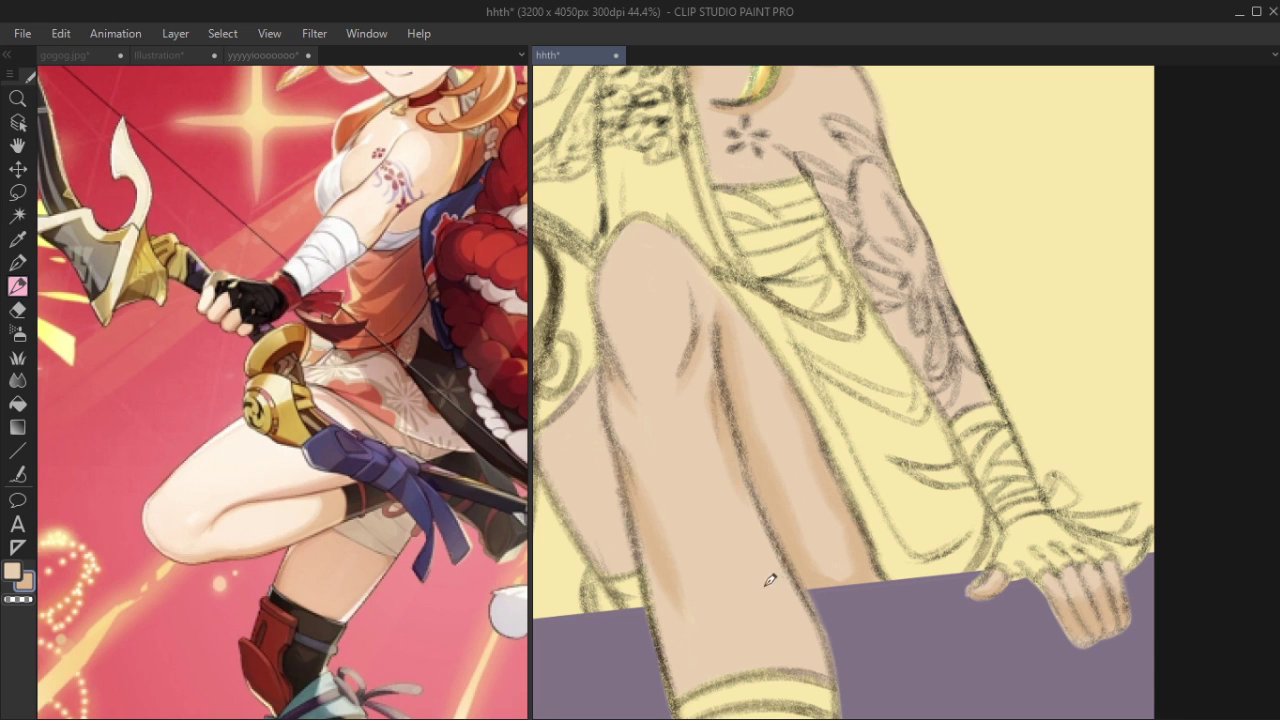
Shade the visible skin of the back leg with tan along its outer edge, its lower end and beside the front leg.
drag(778, 585, 808, 400)
scroll(808, 400, up, 2)
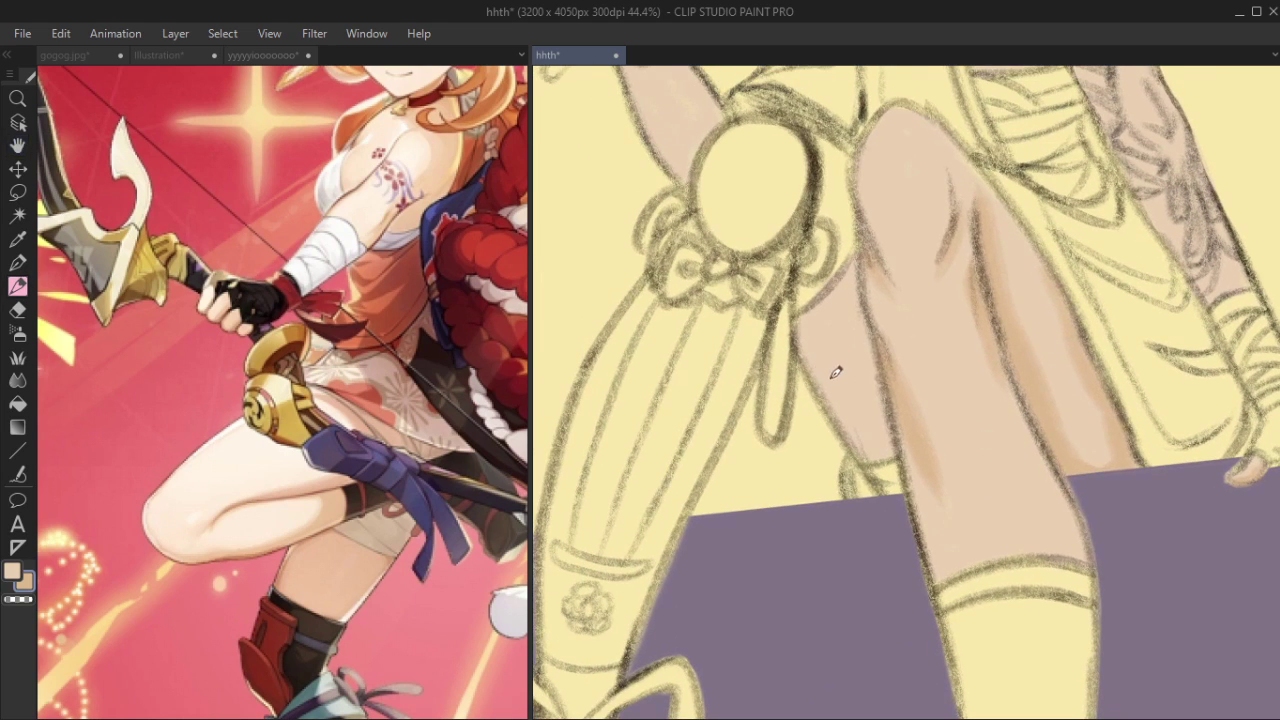
drag(870, 320, 886, 455)
drag(810, 323, 864, 437)
mouse_move(826, 360)
mouse_down()
mouse_move(851, 429)
mouse_move(879, 449)
mouse_move(898, 442)
mouse_up()
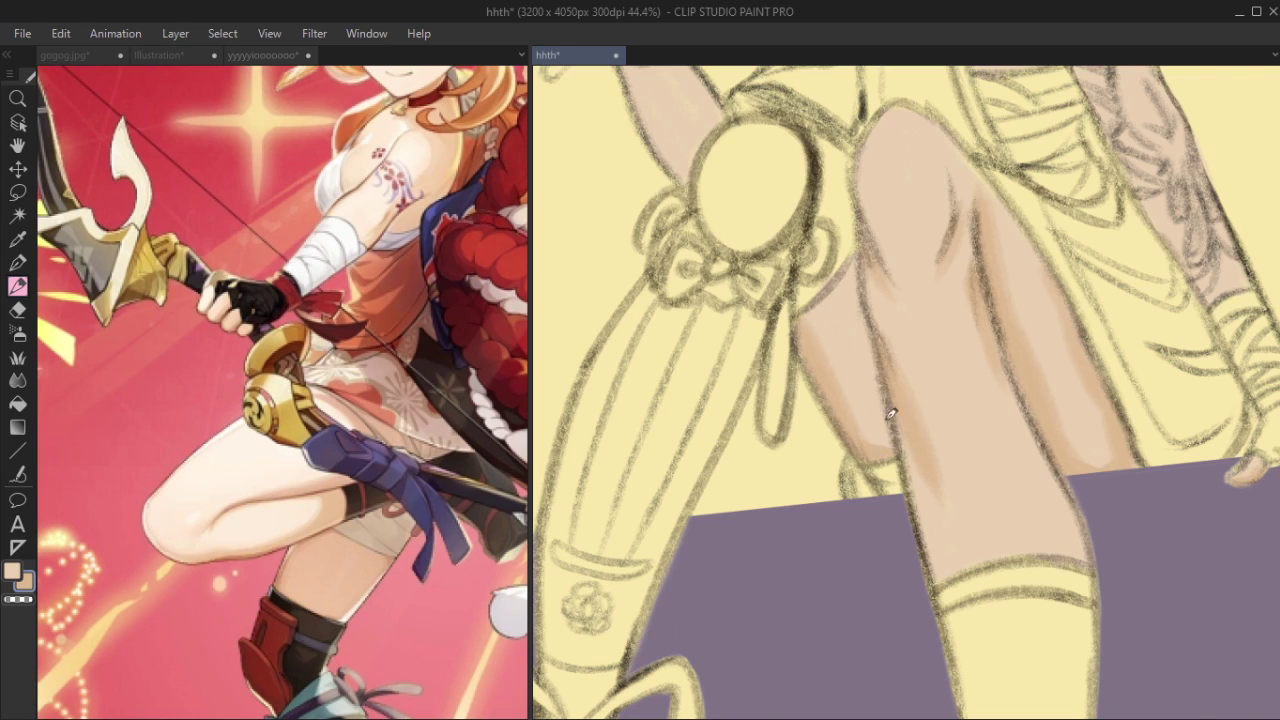
mouse_move(866, 300)
mouse_down()
mouse_move(882, 414)
mouse_move(869, 343)
mouse_up()
drag(861, 267, 872, 360)
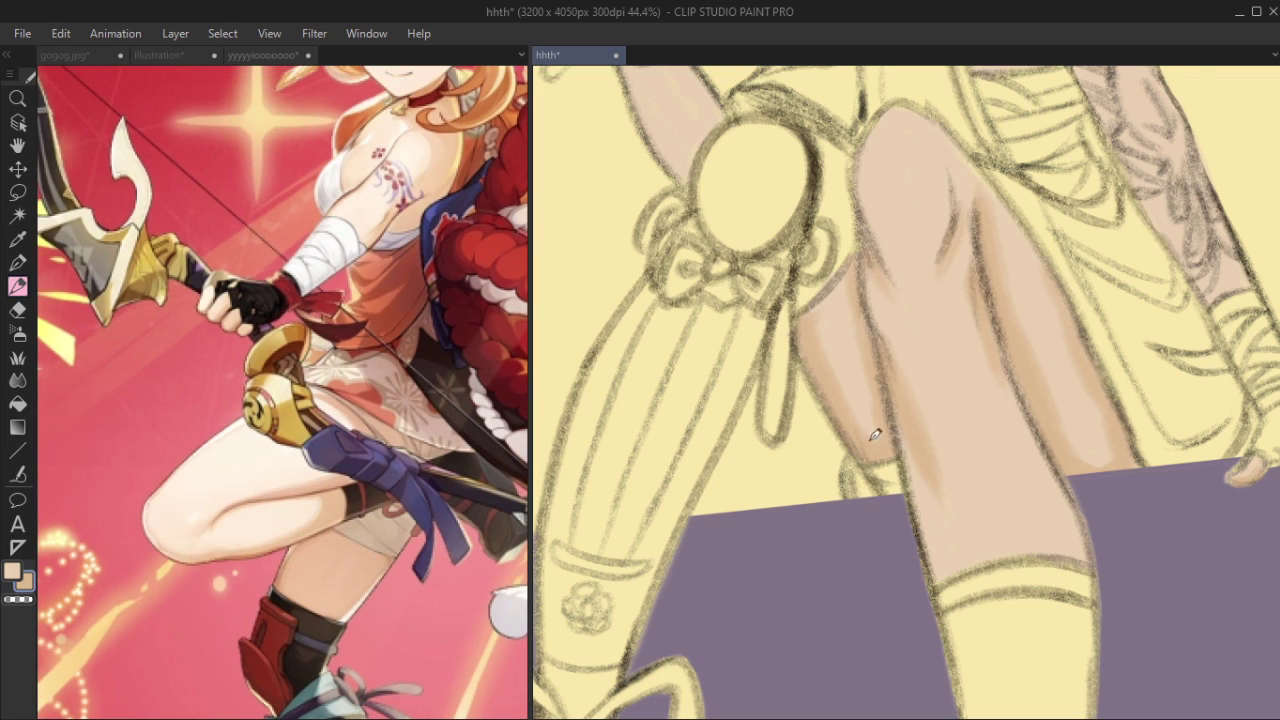
drag(809, 337, 883, 477)
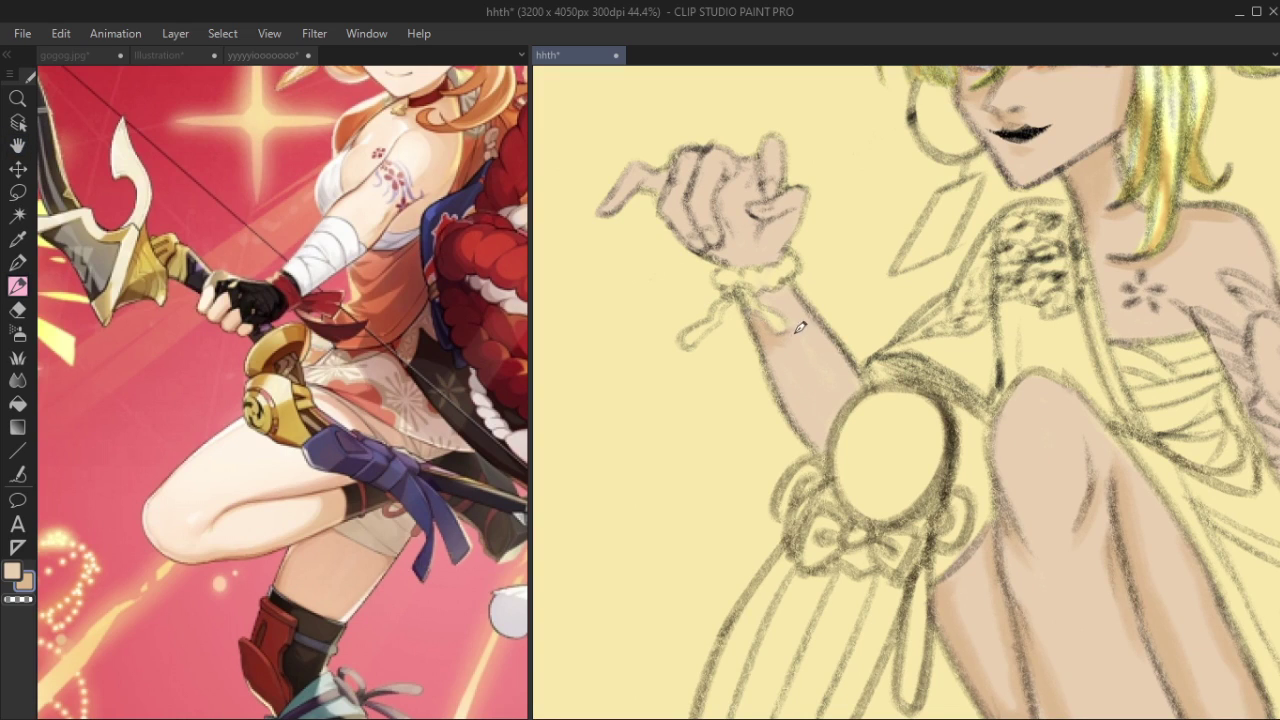
Add soft tan shading along the raised forearm's edges and on the raised hand.
mouse_move(797, 328)
mouse_down()
mouse_move(795, 367)
mouse_move(772, 341)
mouse_move(823, 442)
mouse_move(817, 428)
mouse_move(827, 442)
mouse_move(855, 383)
mouse_up()
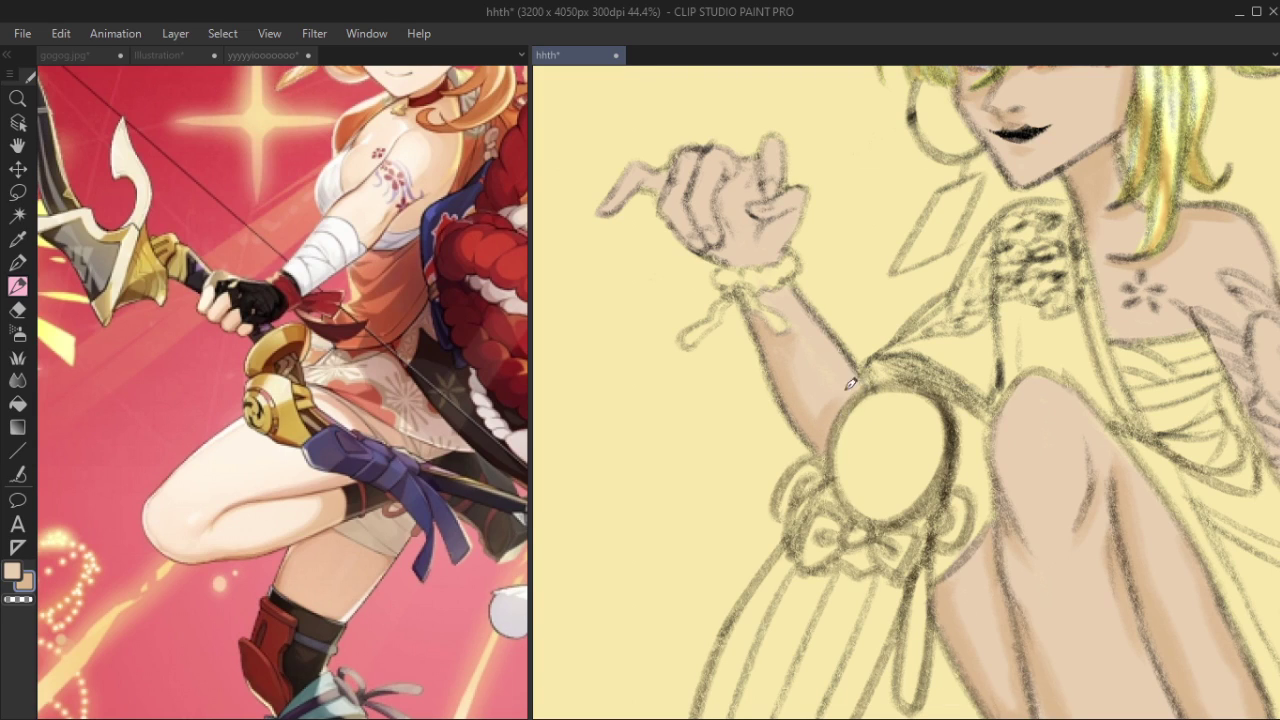
mouse_move(793, 319)
mouse_down()
mouse_move(776, 290)
mouse_move(797, 304)
mouse_move(786, 296)
mouse_move(826, 394)
mouse_up()
key(space)
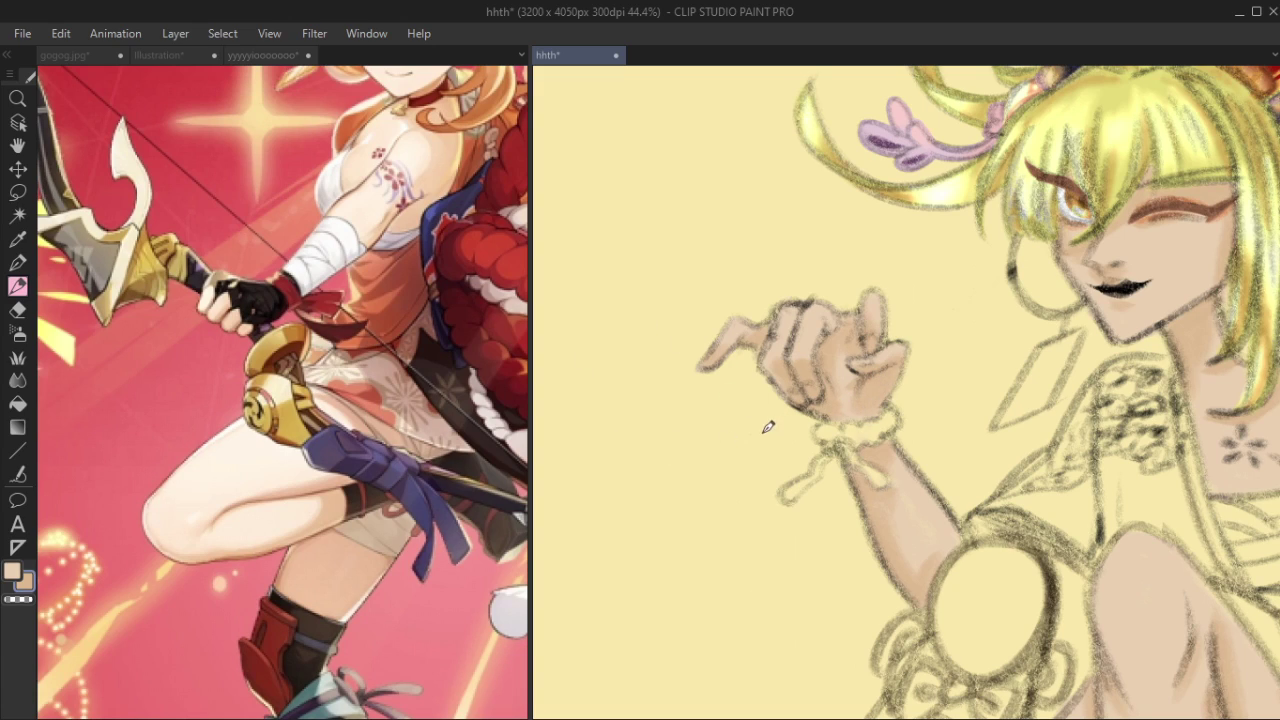
Blend the tan shading on the raised forearm and both legs into the base skin tone.
key(j)
key(j)
drag(907, 534, 839, 497)
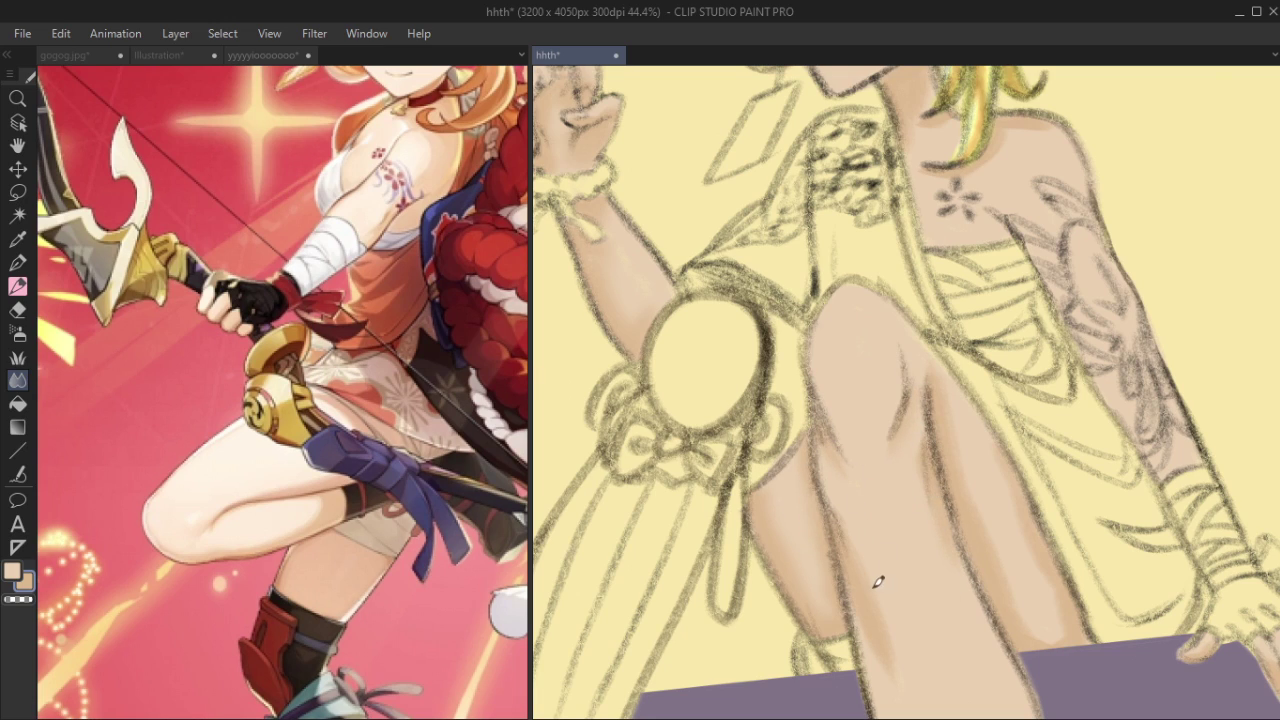
drag(903, 586, 780, 449)
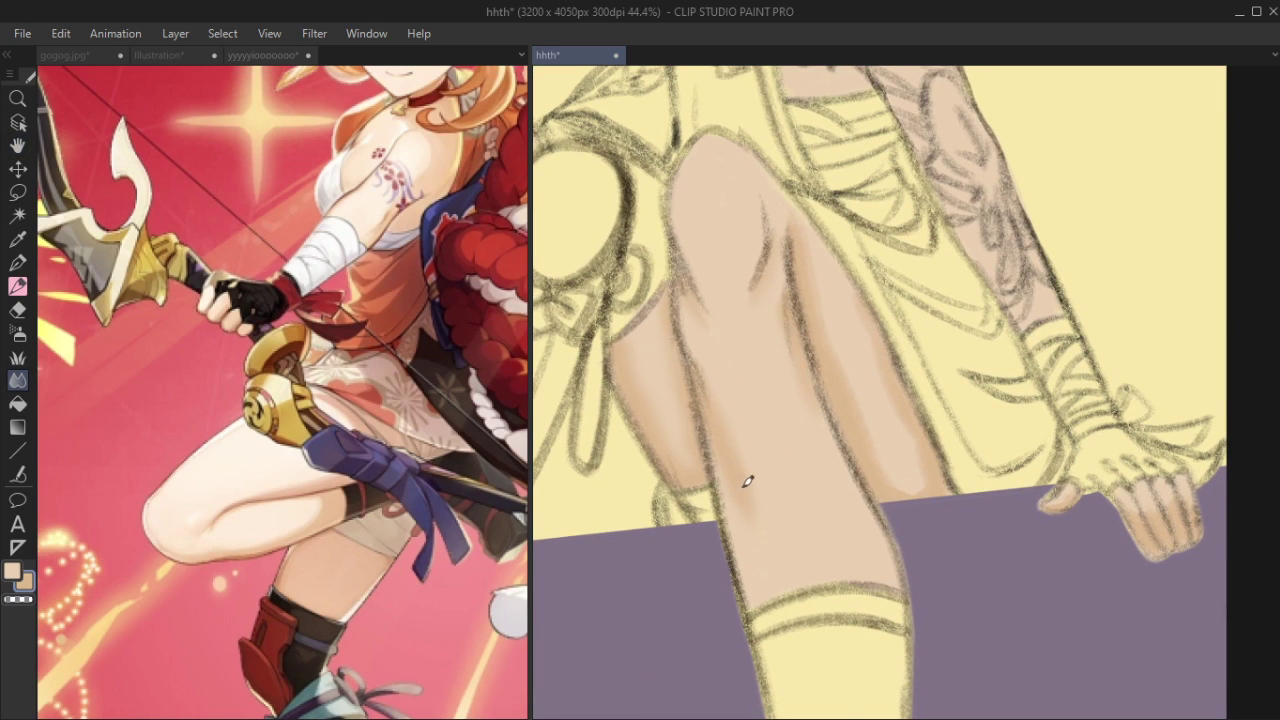
Extend the tan shading down the inner edge of the front shin to the sock and blend it.
key(p)
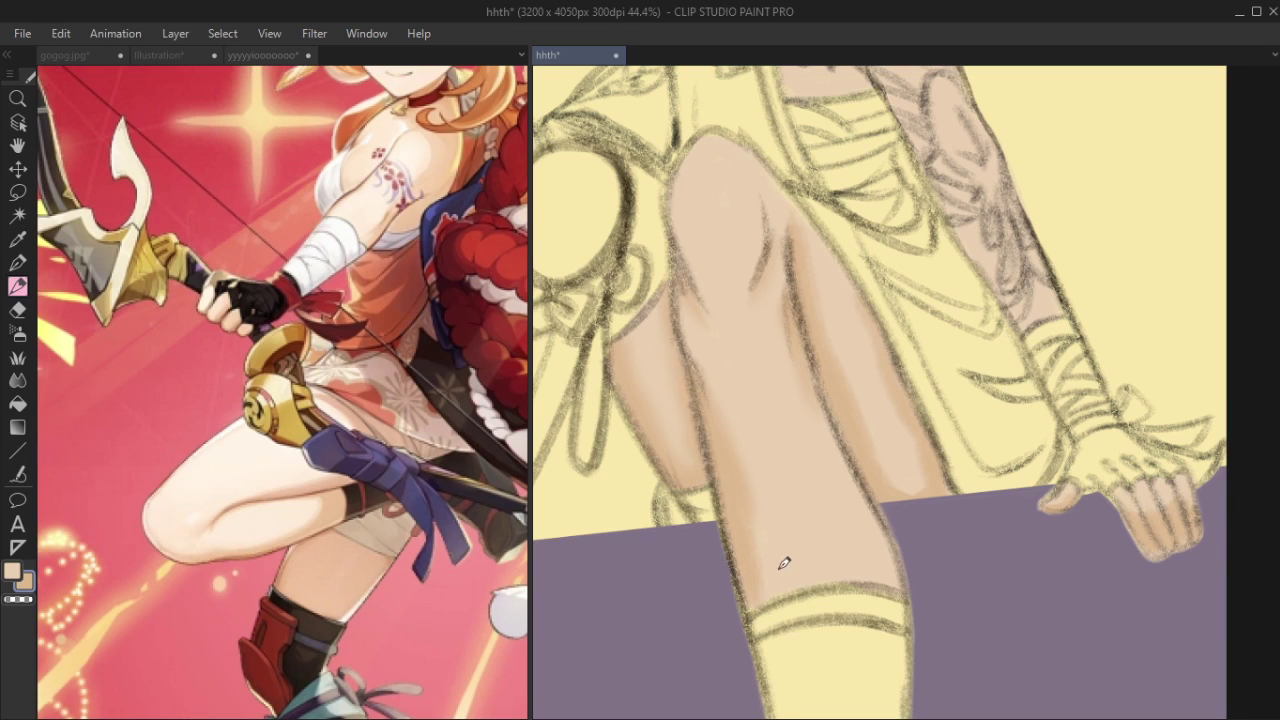
key(space)
key(j)
Blend the tan shading on the resting hand, shoulder, chest and neck into the skin.
key(h)
drag(921, 370, 723, 321)
key(j)
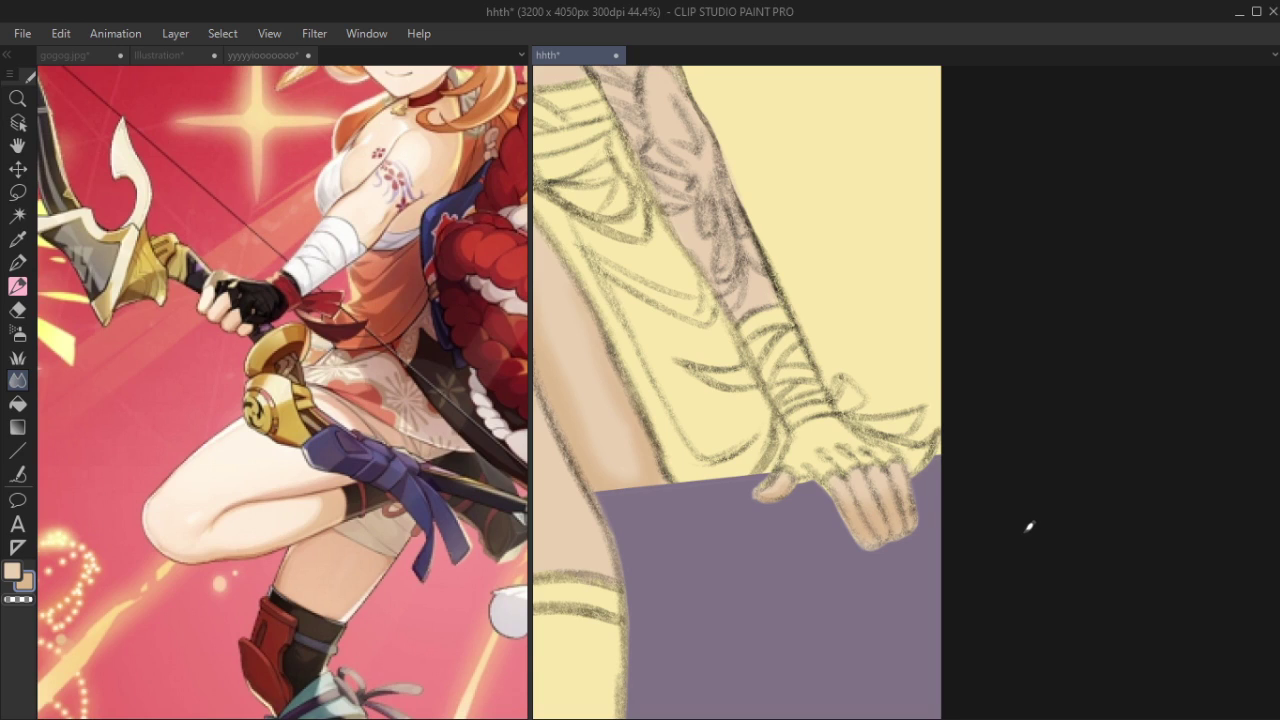
key(e)
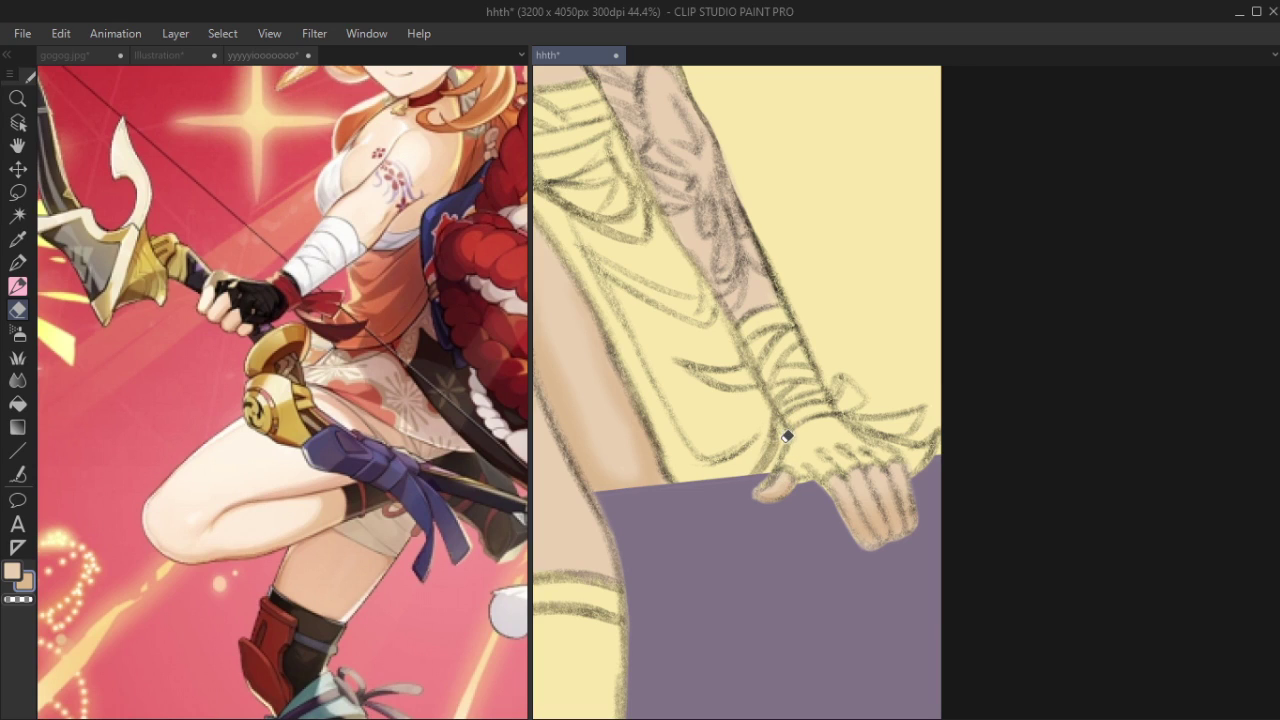
key(j)
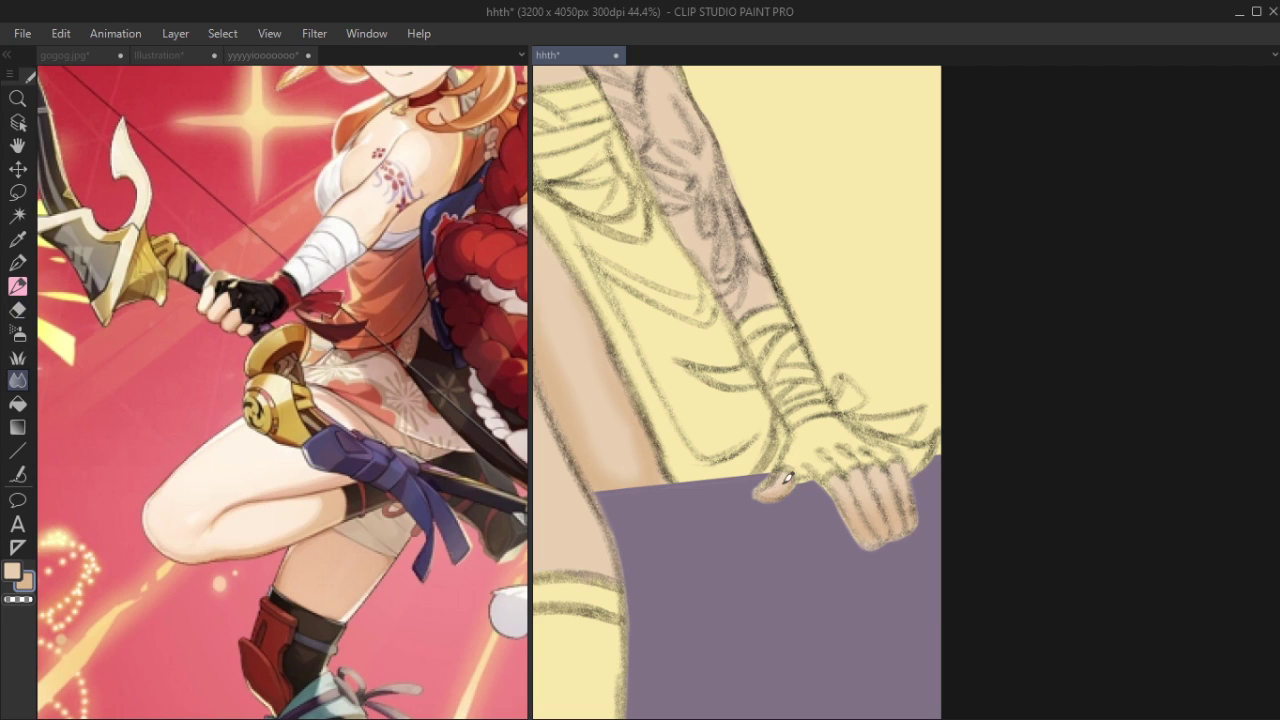
drag(681, 391, 800, 378)
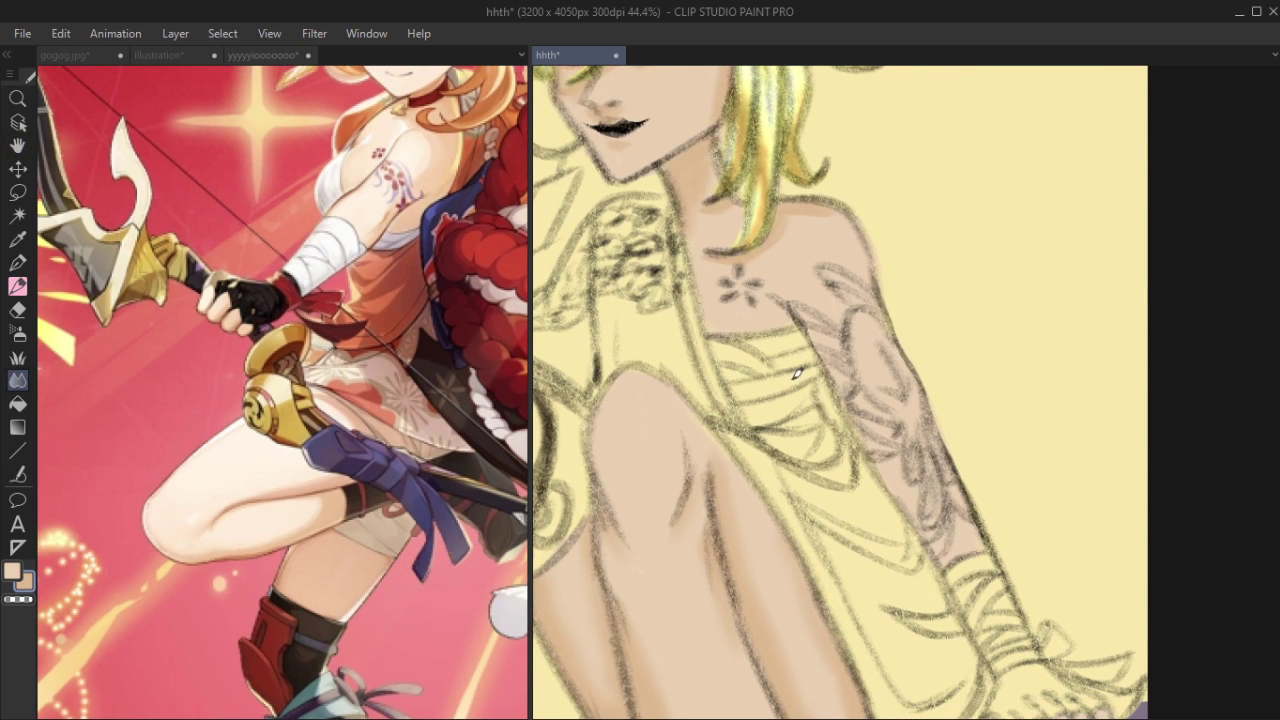
drag(798, 376, 815, 435)
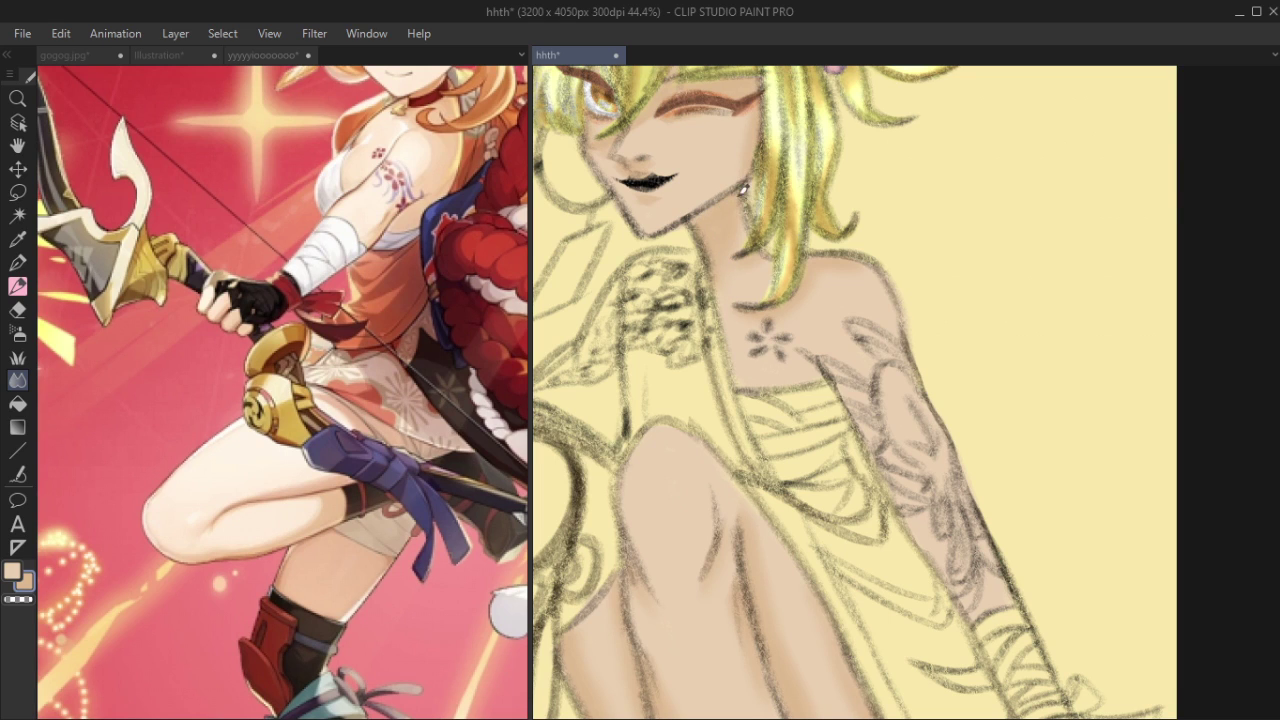
drag(741, 328, 973, 491)
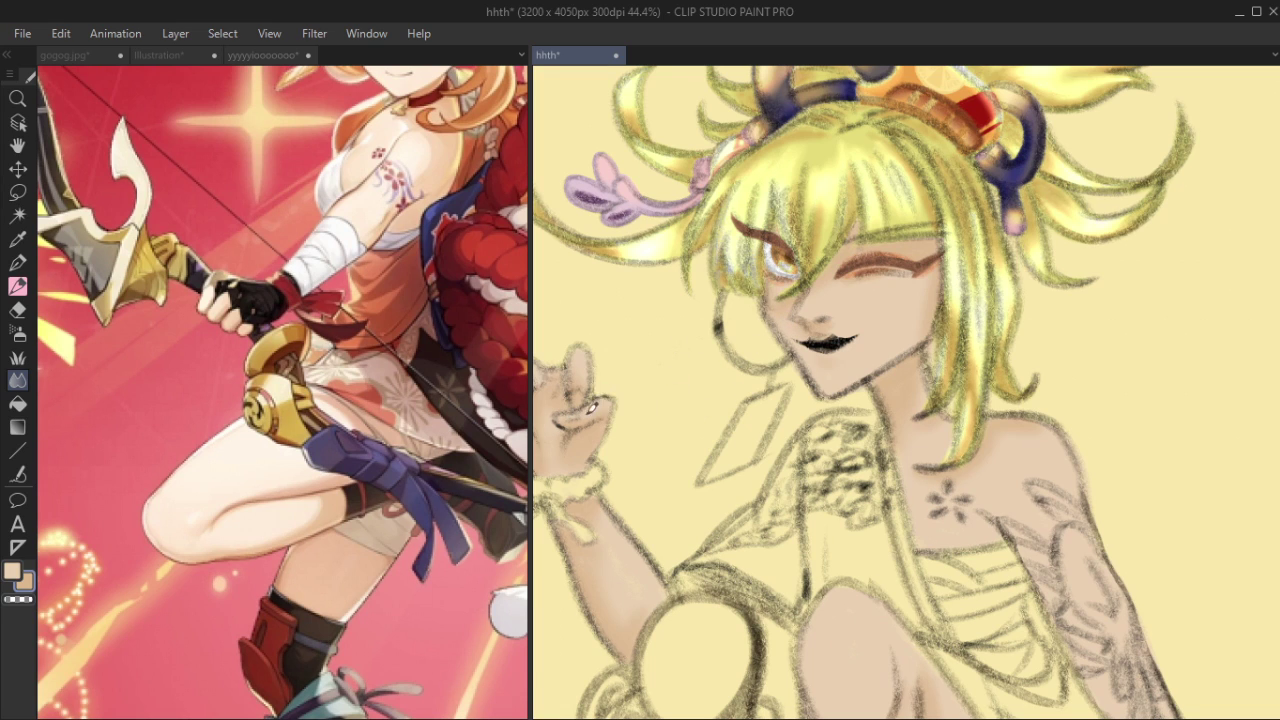
Examine the blended skin shading across the whole figure from head to feet.
scroll(839, 361, down, 3)
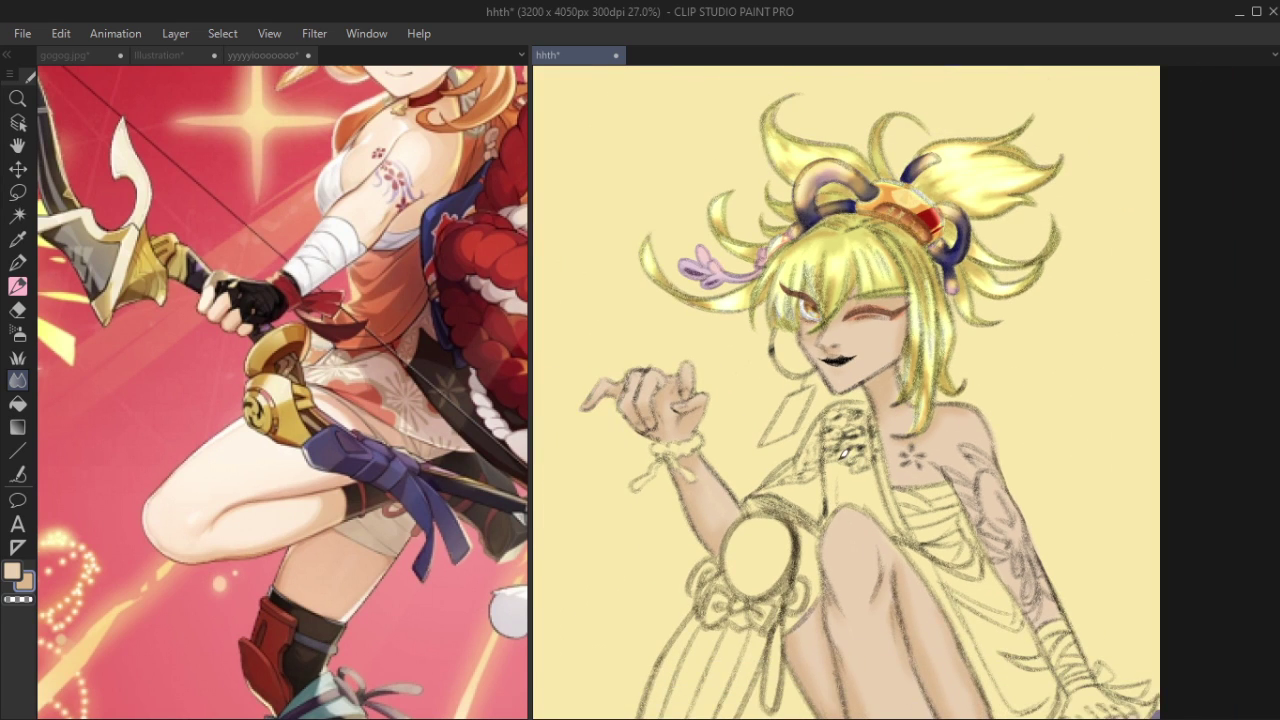
key(space)
drag(859, 497, 831, 201)
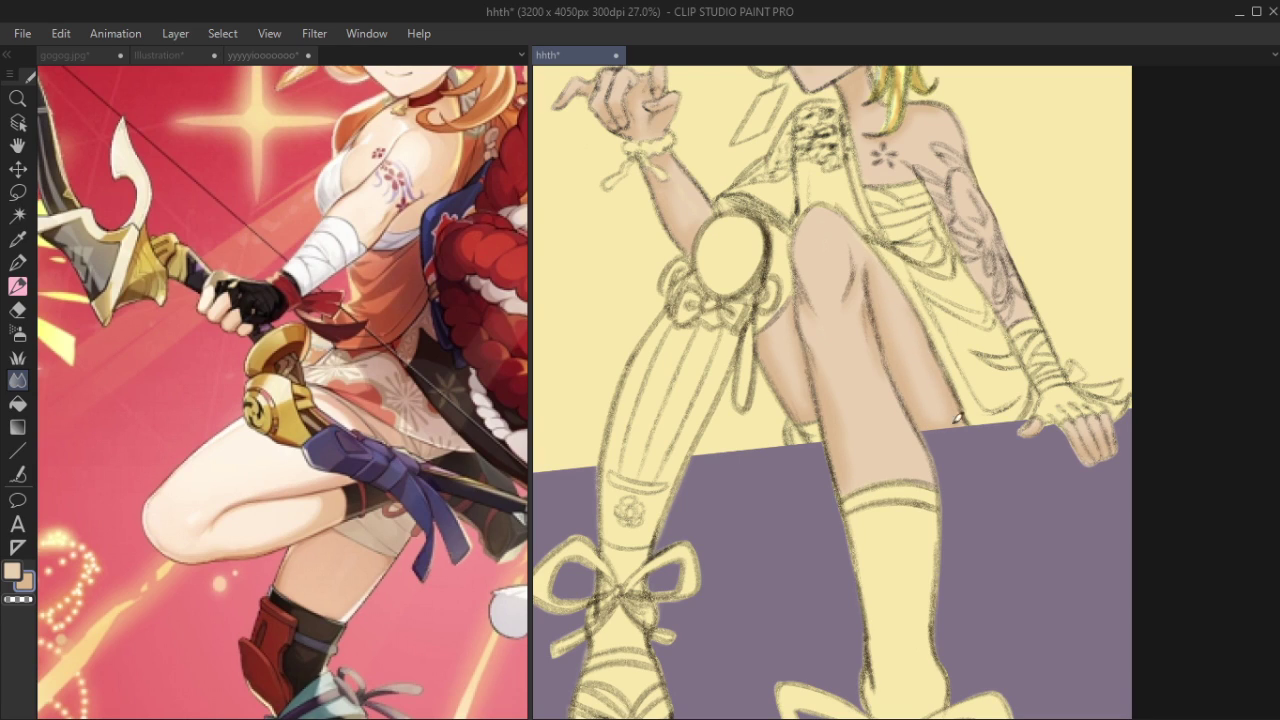
scroll(851, 423, down, 2)
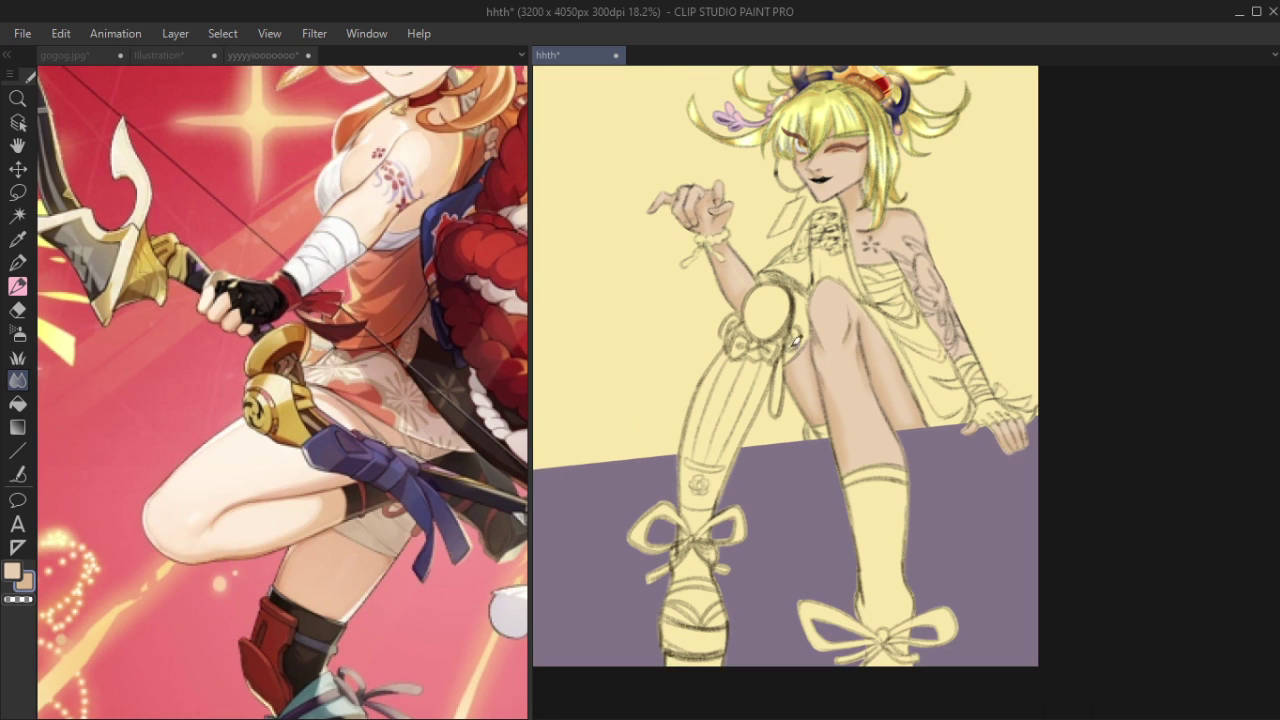
key(space)
drag(771, 322, 790, 470)
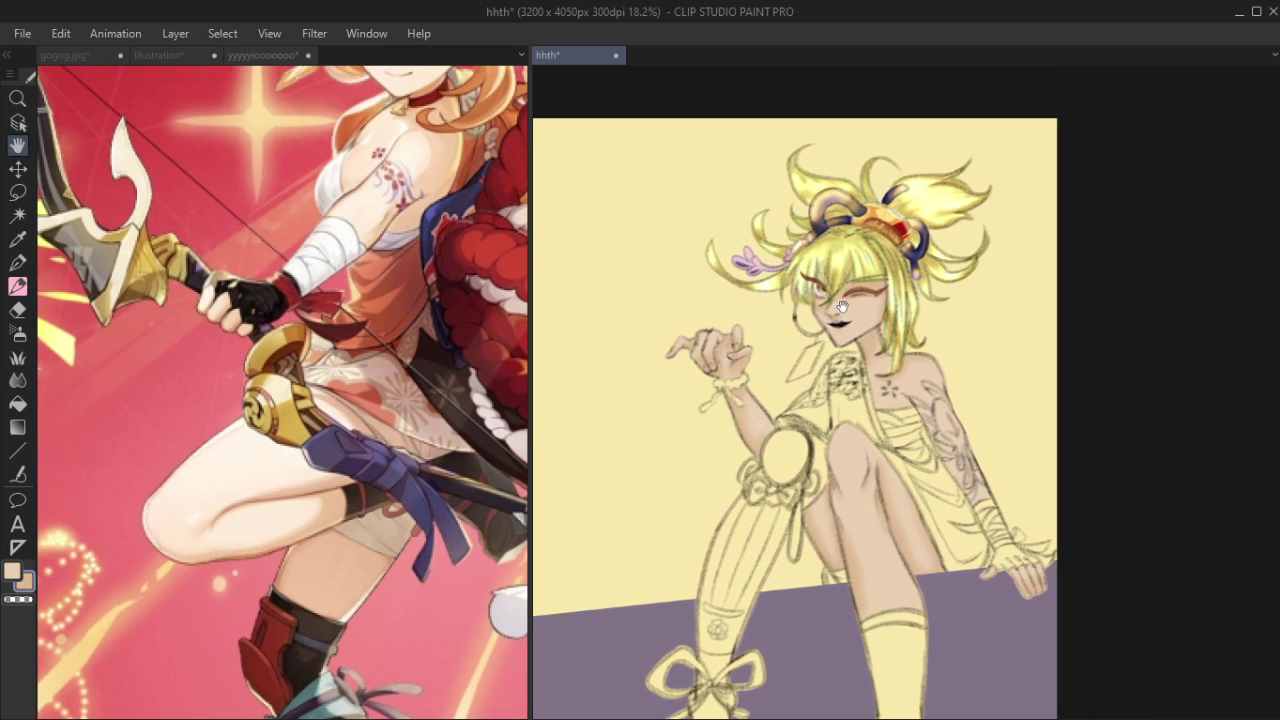
drag(840, 304, 860, 225)
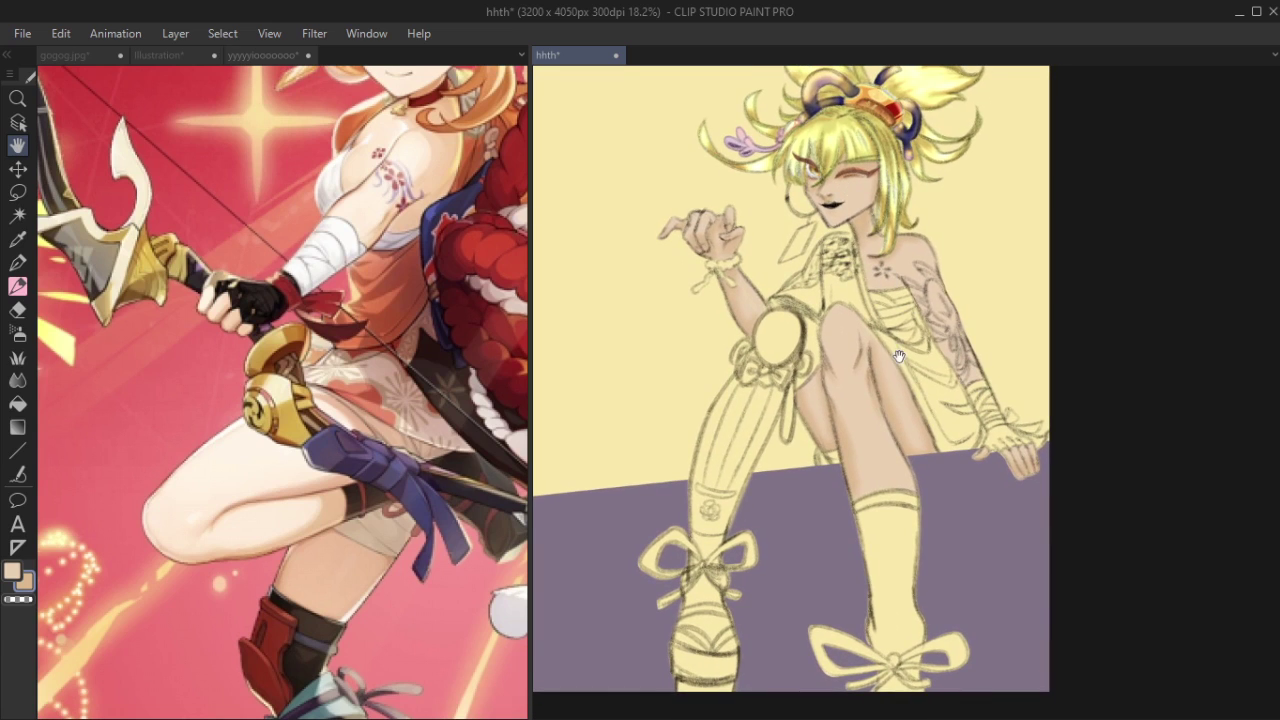
drag(929, 407, 901, 327)
scroll(882, 340, up, 1)
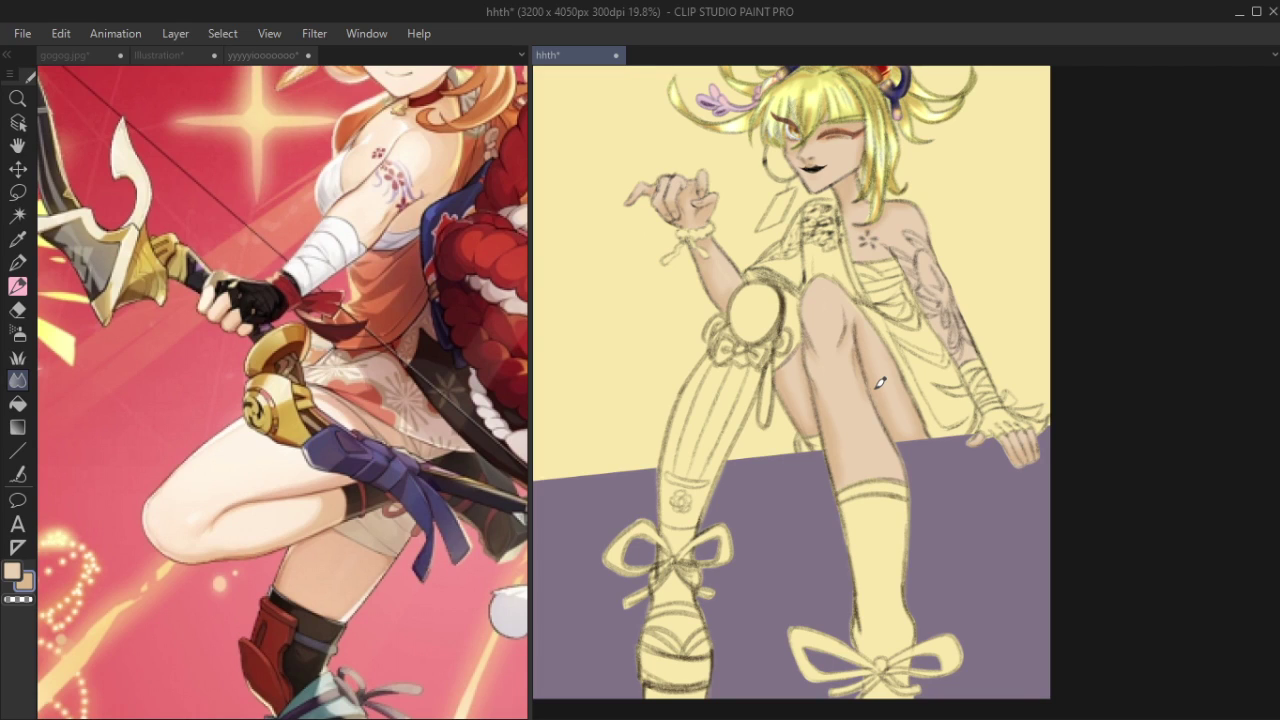
Sample dark red and salmon orange from the top in the reference image and ready the painting brush on the hhth canvas.
click(380, 274)
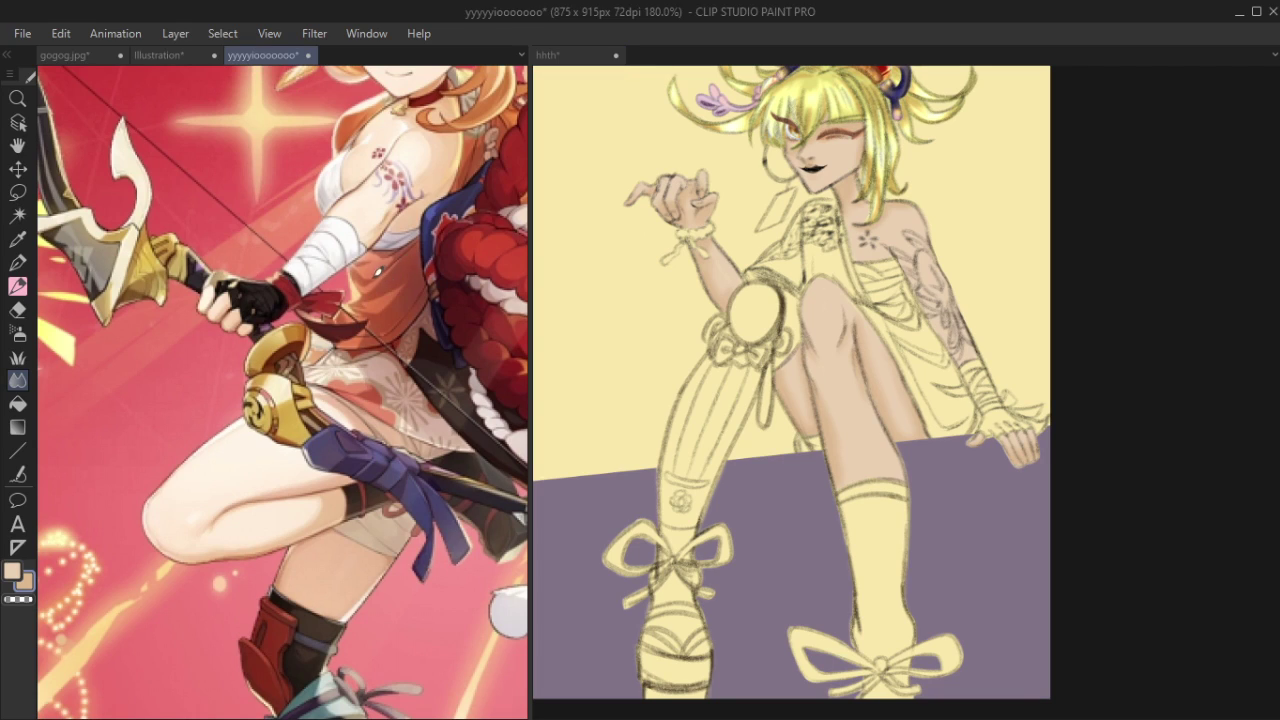
alt+click(380, 261)
alt+click(404, 248)
alt+click(404, 266)
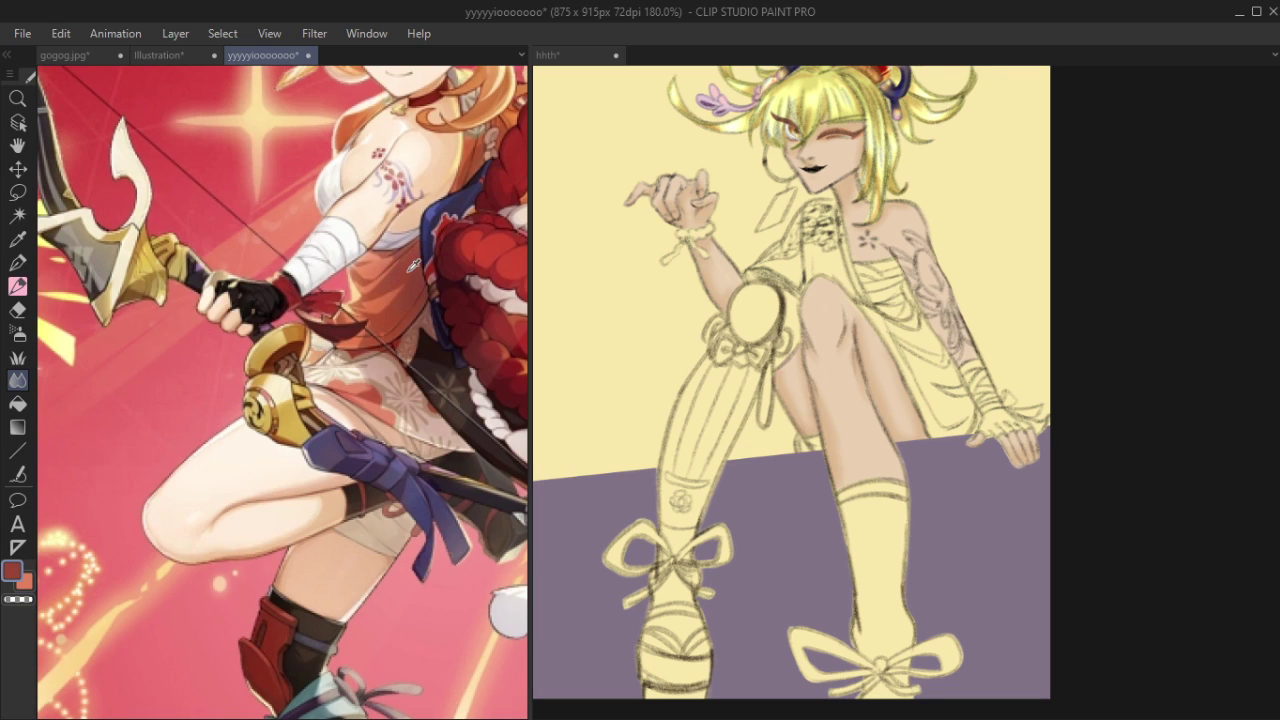
click(818, 318)
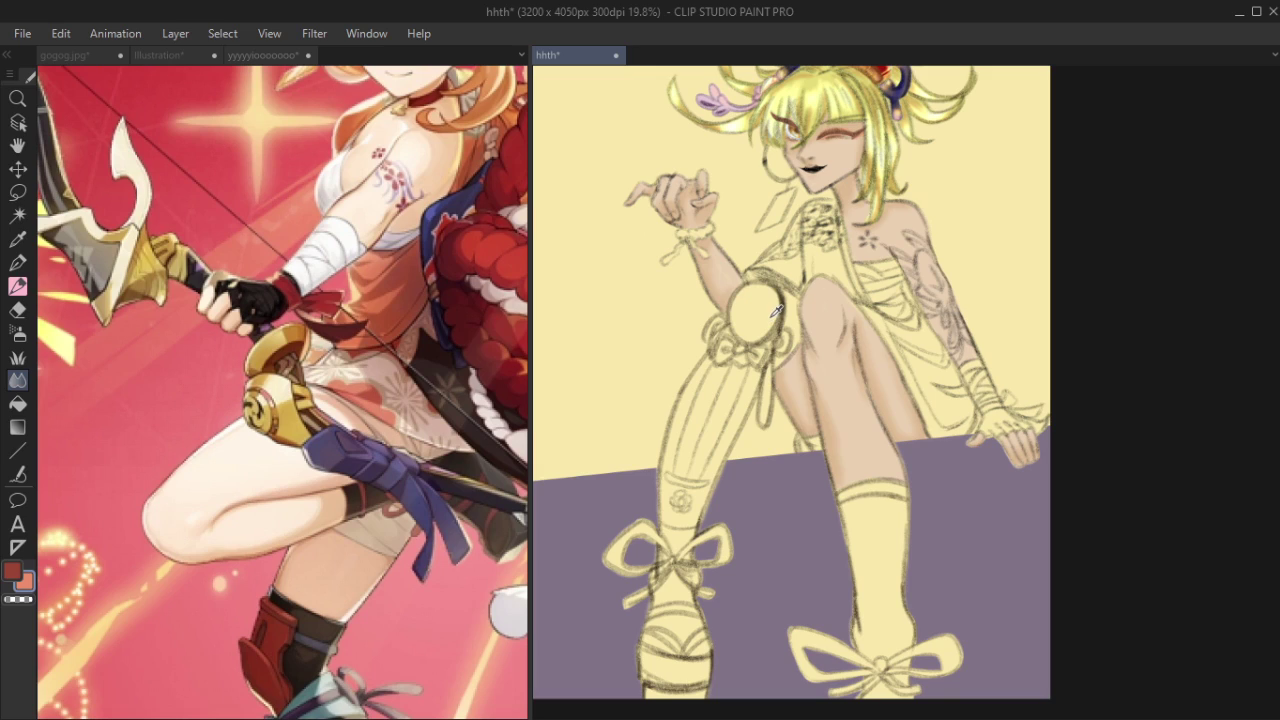
key(p)
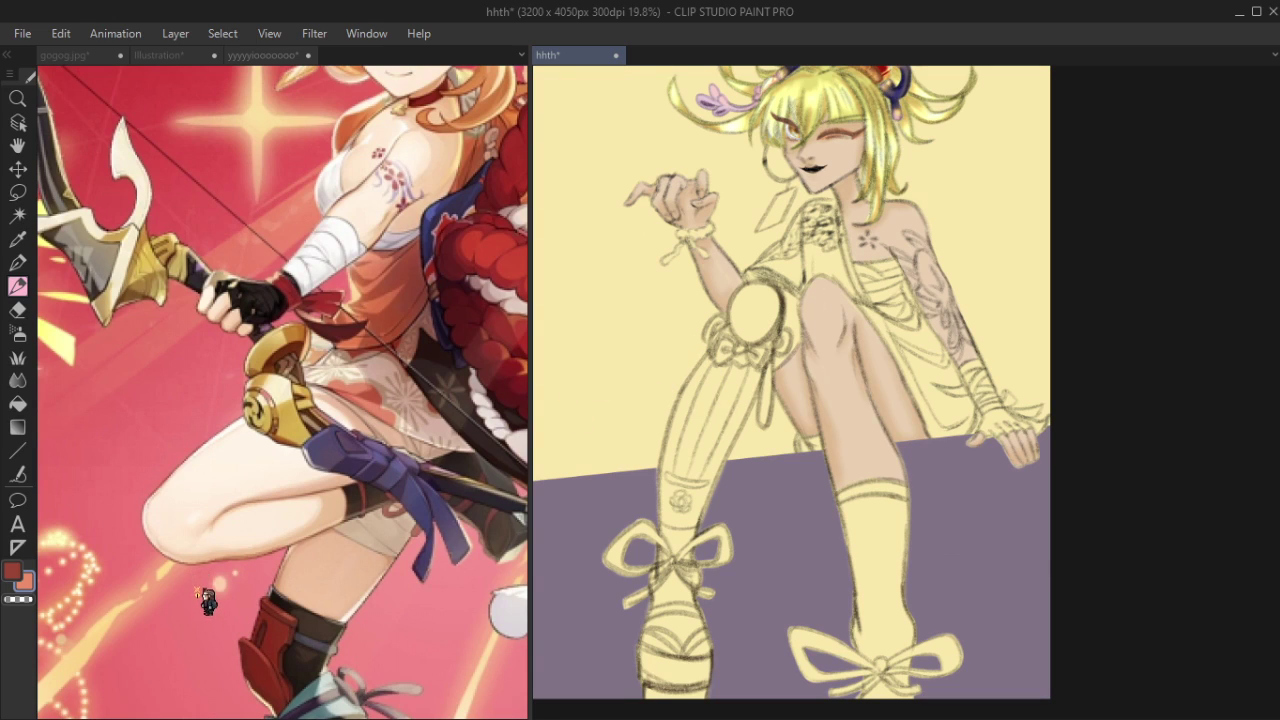
Remove the flat skin colour from the figure and bring it back.
key(ctrl+z)
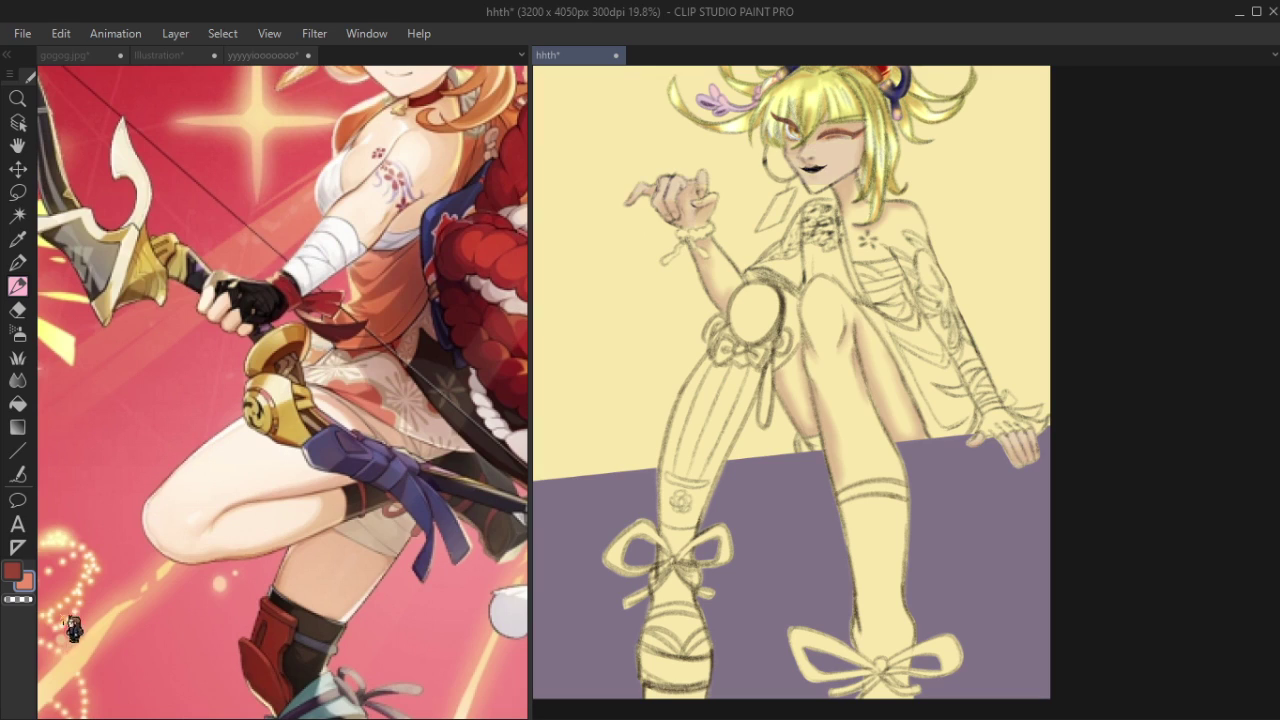
key(ctrl+y)
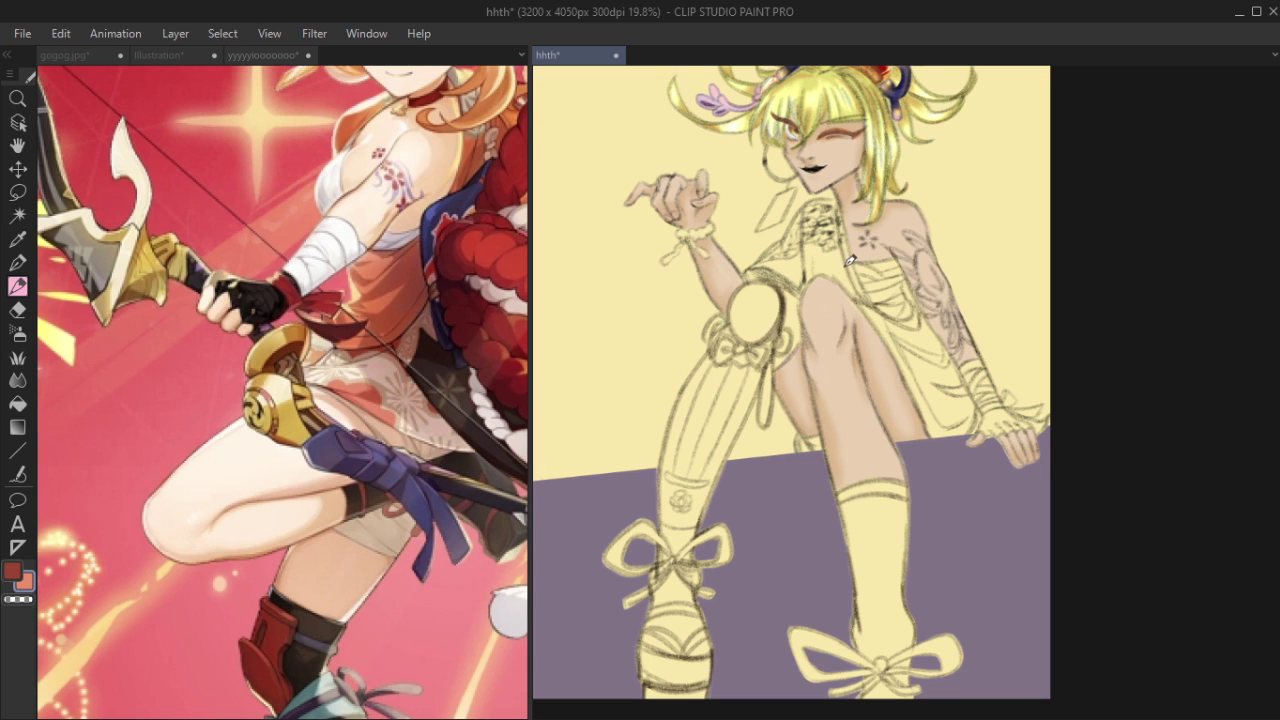
Fill the upper part of the outfit, from the patterned shoulder panel to the draped sleeve, with flat salmon orange.
scroll(825, 275, up, 3)
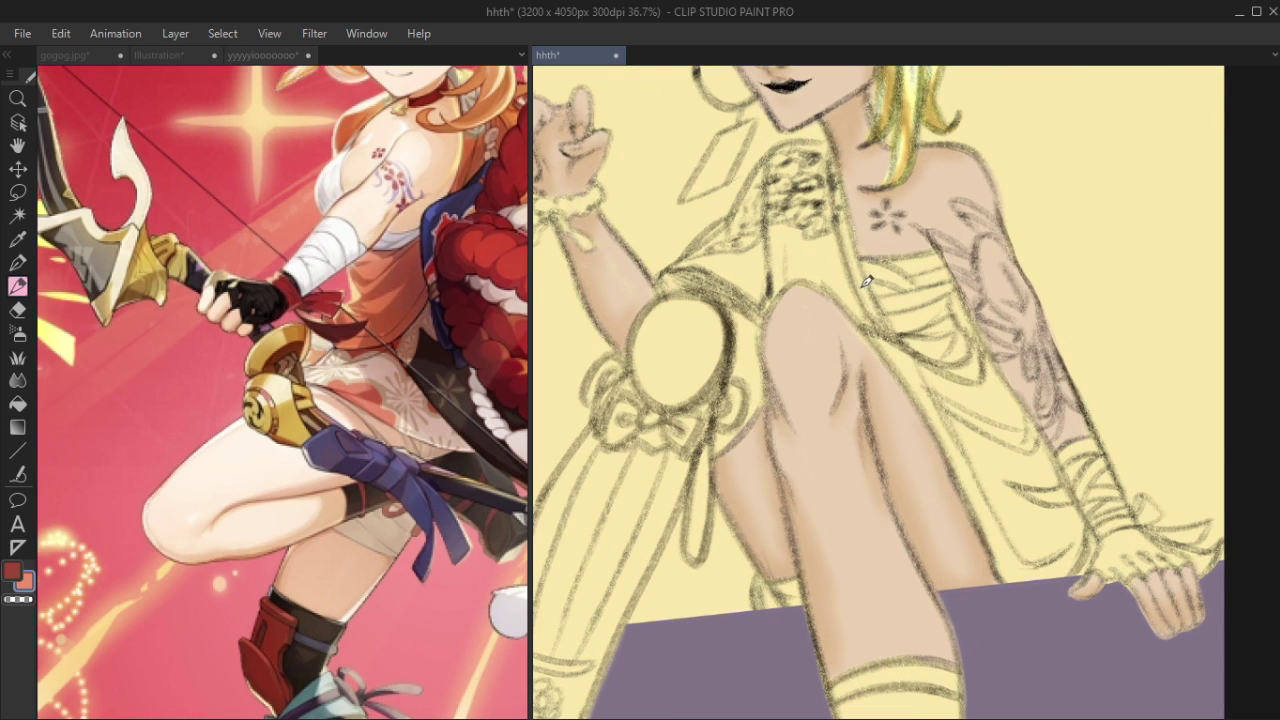
drag(914, 282, 829, 284)
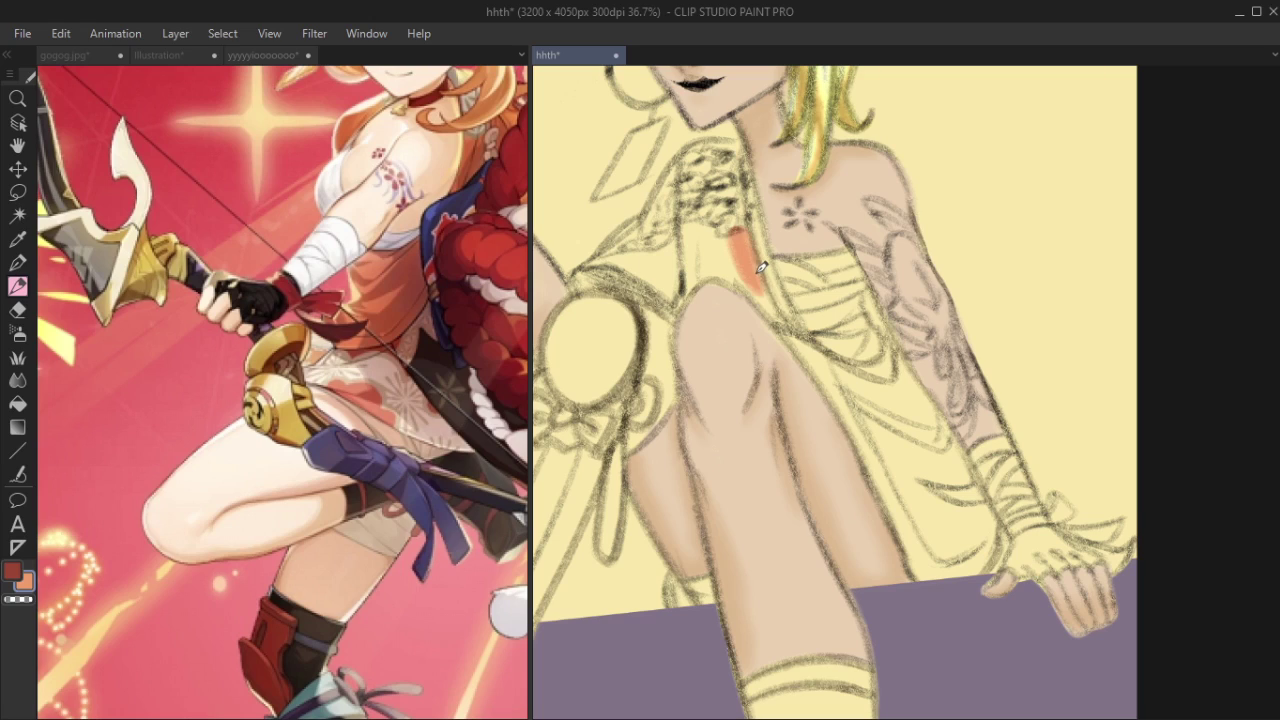
mouse_move(735, 190)
mouse_down()
mouse_move(771, 290)
mouse_move(743, 161)
mouse_move(760, 238)
mouse_move(739, 155)
mouse_move(735, 227)
mouse_move(727, 173)
mouse_move(738, 166)
mouse_move(704, 160)
mouse_move(733, 153)
mouse_move(698, 152)
mouse_move(738, 147)
mouse_move(748, 173)
mouse_move(731, 142)
mouse_move(743, 138)
mouse_move(744, 160)
mouse_move(734, 140)
mouse_move(710, 144)
mouse_move(686, 190)
mouse_move(704, 146)
mouse_move(681, 203)
mouse_move(713, 137)
mouse_move(691, 158)
mouse_move(718, 137)
mouse_move(687, 154)
mouse_move(700, 159)
mouse_move(694, 257)
mouse_move(688, 170)
mouse_move(695, 278)
mouse_move(691, 241)
mouse_move(684, 294)
mouse_move(734, 247)
mouse_move(679, 302)
mouse_move(718, 266)
mouse_move(693, 288)
mouse_move(741, 262)
mouse_move(702, 278)
mouse_move(752, 286)
mouse_move(723, 269)
mouse_move(742, 282)
mouse_move(713, 272)
mouse_move(732, 281)
mouse_move(711, 292)
mouse_move(697, 278)
mouse_move(720, 263)
mouse_move(708, 271)
mouse_move(731, 286)
mouse_move(720, 264)
mouse_move(735, 268)
mouse_move(712, 262)
mouse_move(733, 256)
mouse_move(700, 235)
mouse_move(697, 157)
mouse_move(722, 205)
mouse_move(706, 250)
mouse_move(650, 272)
mouse_move(665, 285)
mouse_move(638, 256)
mouse_move(660, 274)
mouse_move(610, 253)
mouse_move(597, 261)
mouse_move(647, 271)
mouse_move(625, 250)
mouse_up()
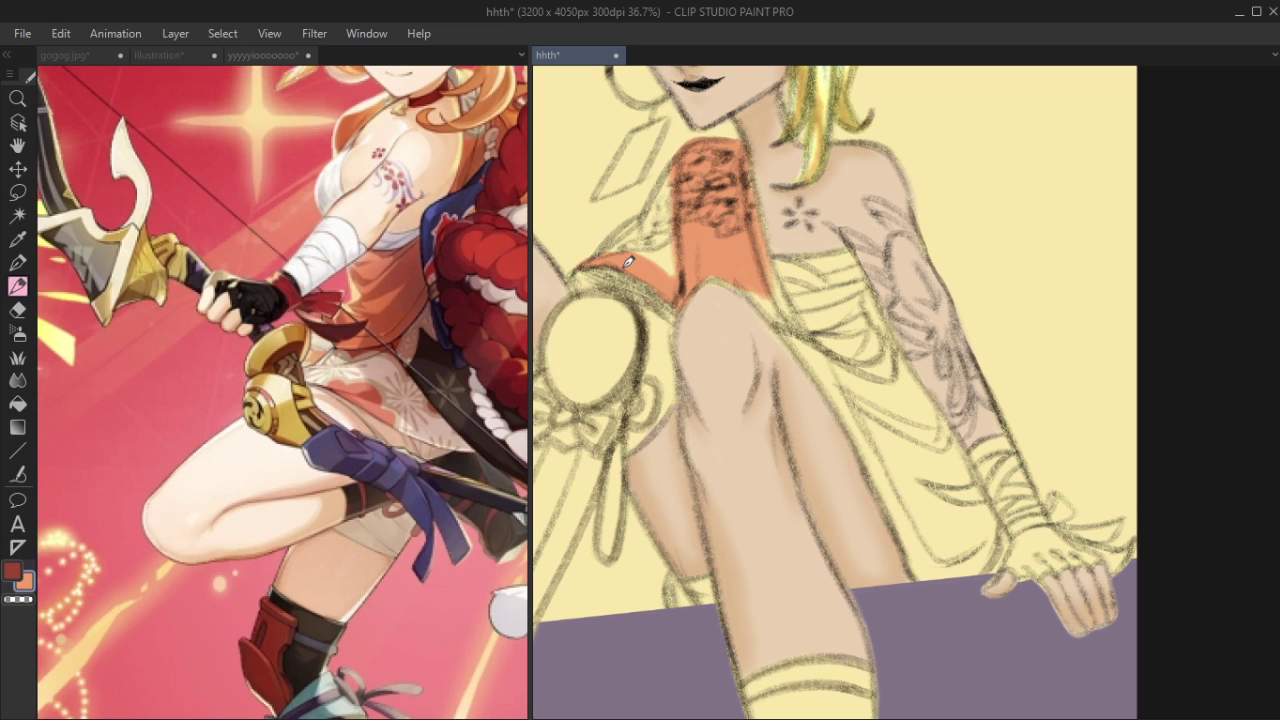
click(397, 311)
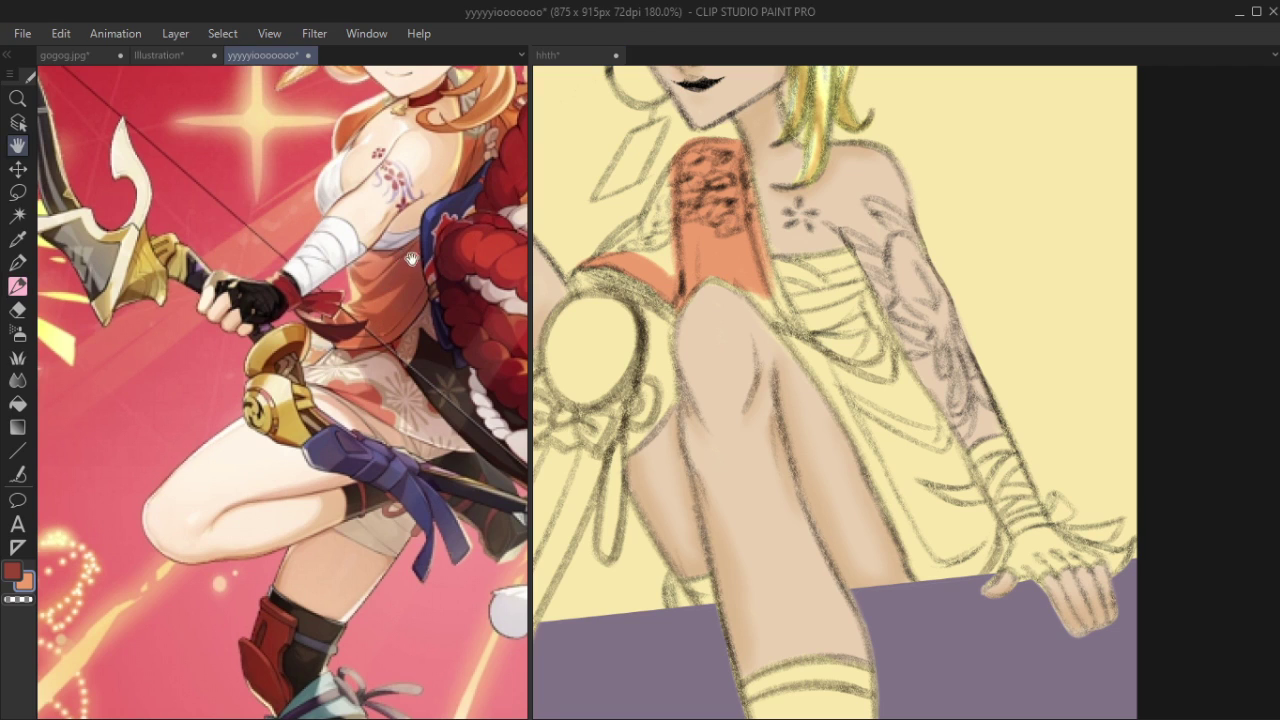
drag(406, 260, 394, 325)
click(717, 280)
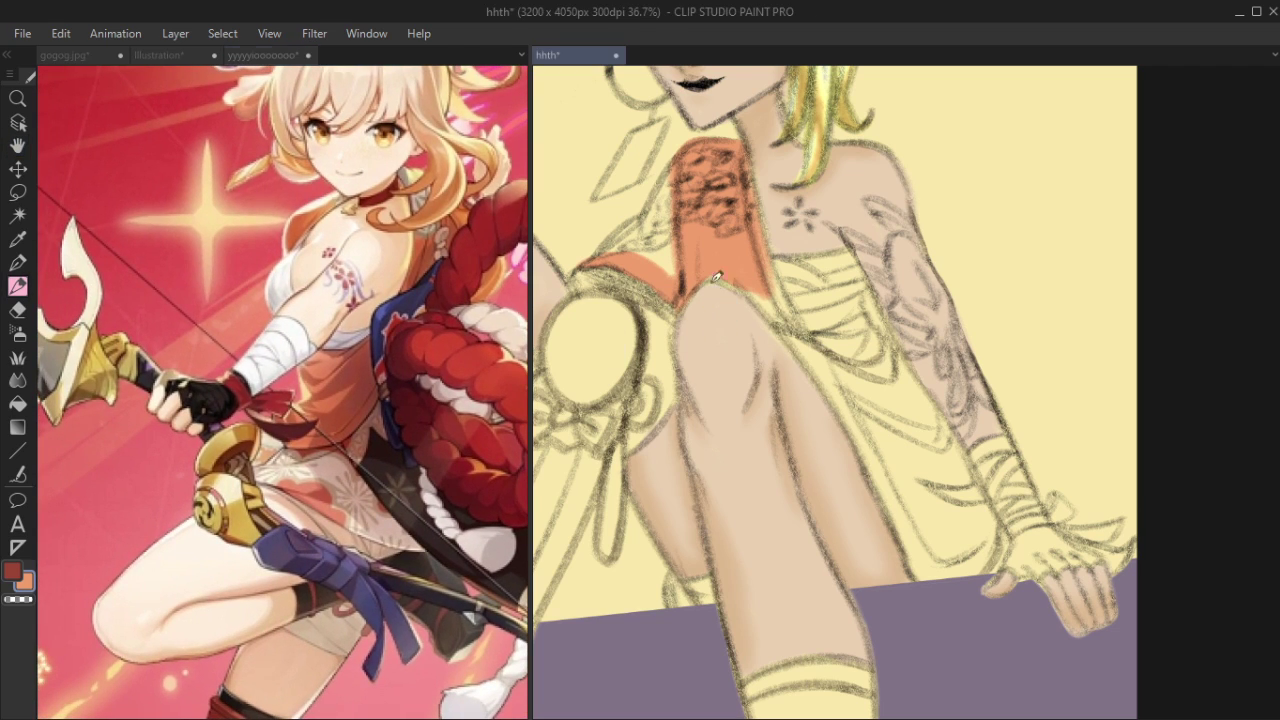
mouse_move(607, 276)
mouse_down()
mouse_move(658, 290)
mouse_move(635, 280)
mouse_move(672, 312)
mouse_move(628, 278)
mouse_move(676, 311)
mouse_move(656, 285)
mouse_move(654, 303)
mouse_move(666, 289)
mouse_move(617, 263)
mouse_move(669, 297)
mouse_move(617, 248)
mouse_move(642, 221)
mouse_move(616, 247)
mouse_move(661, 214)
mouse_move(608, 253)
mouse_move(665, 192)
mouse_move(658, 215)
mouse_move(679, 160)
mouse_move(656, 262)
mouse_move(636, 242)
mouse_move(661, 230)
mouse_move(678, 273)
mouse_move(670, 198)
mouse_move(672, 262)
mouse_up()
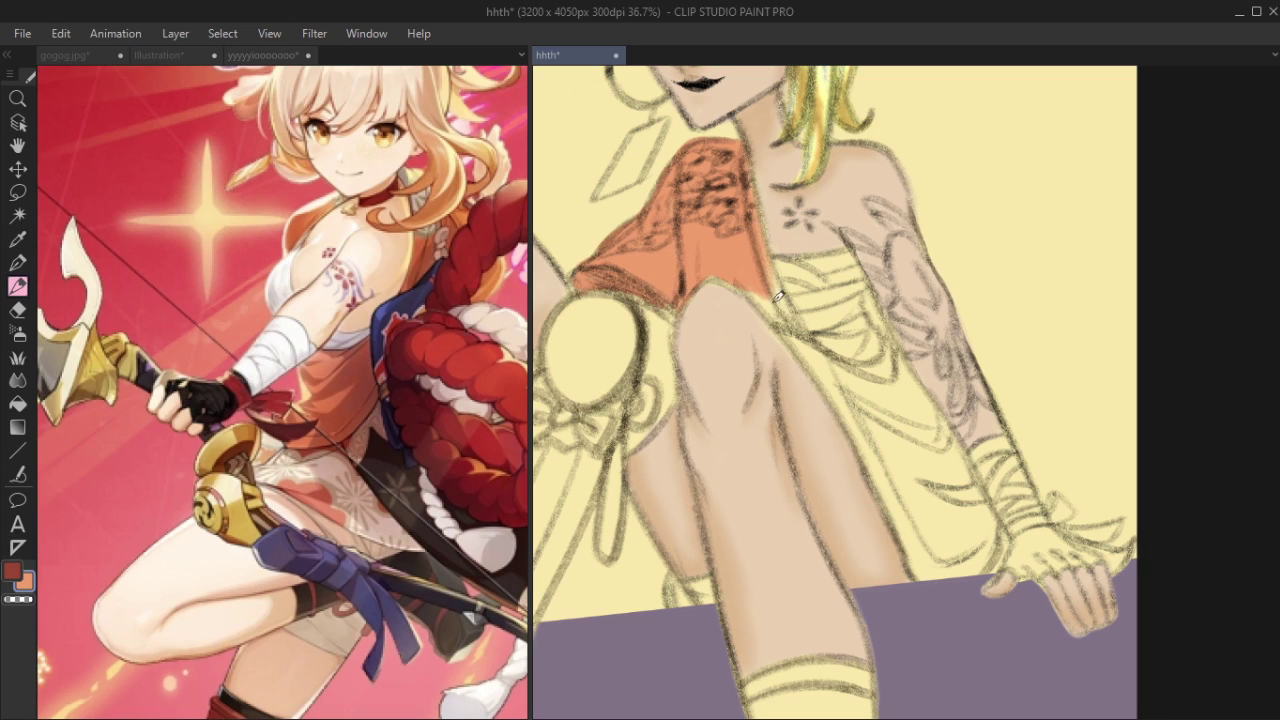
Extend the salmon orange along the garment's front edge and fill the draped lower section below the chest wraps.
mouse_move(778, 297)
mouse_down()
mouse_move(757, 272)
mouse_move(797, 328)
mouse_move(762, 259)
mouse_move(794, 318)
mouse_up()
mouse_move(772, 268)
mouse_down()
mouse_move(806, 336)
mouse_move(794, 336)
mouse_move(833, 378)
mouse_move(782, 297)
mouse_move(850, 396)
mouse_move(827, 340)
mouse_move(862, 350)
mouse_move(820, 334)
mouse_move(864, 333)
mouse_move(817, 336)
mouse_move(859, 320)
mouse_move(826, 326)
mouse_up()
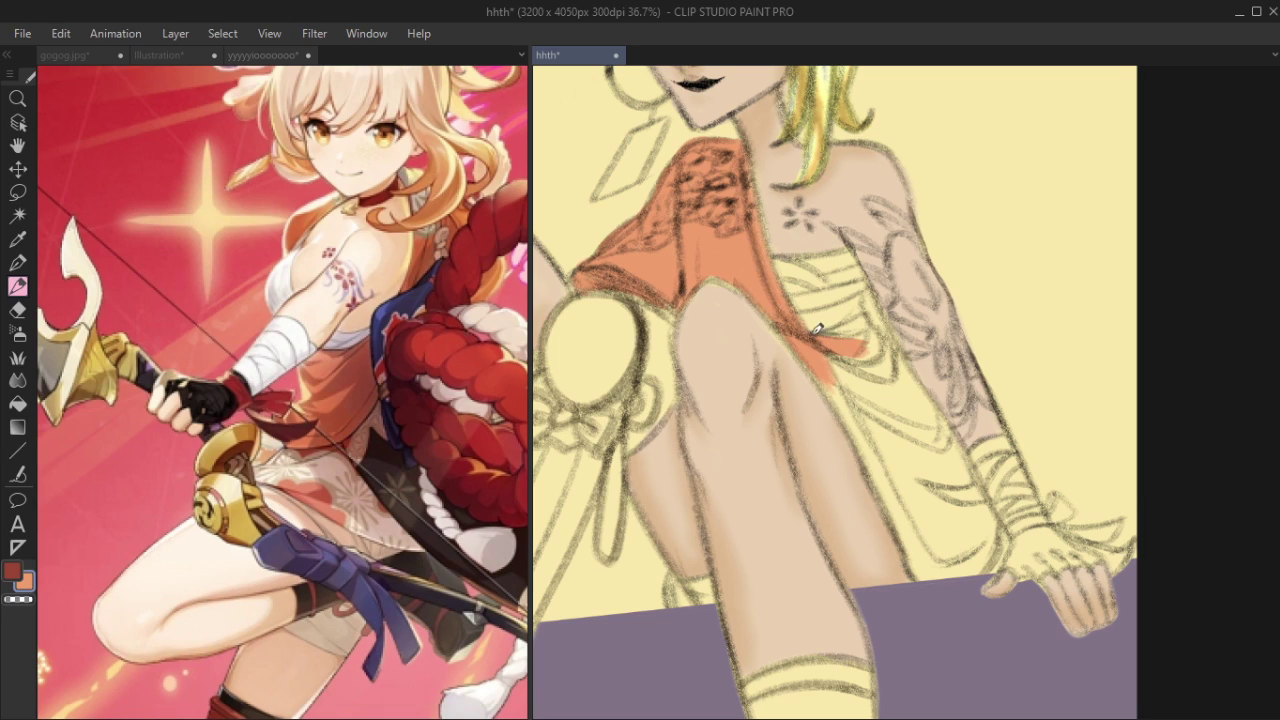
mouse_move(860, 336)
mouse_down()
mouse_move(889, 366)
mouse_move(881, 327)
mouse_move(903, 407)
mouse_move(871, 359)
mouse_move(885, 369)
mouse_move(877, 354)
mouse_move(899, 460)
mouse_move(826, 350)
mouse_move(874, 443)
mouse_move(764, 294)
mouse_move(878, 447)
mouse_move(852, 385)
mouse_move(881, 423)
mouse_move(869, 399)
mouse_move(886, 459)
mouse_move(868, 442)
mouse_move(924, 566)
mouse_move(916, 527)
mouse_move(940, 580)
mouse_move(921, 551)
mouse_move(944, 574)
mouse_move(917, 555)
mouse_move(967, 567)
mouse_move(936, 574)
mouse_move(997, 547)
mouse_move(959, 579)
mouse_move(1001, 538)
mouse_move(966, 577)
mouse_move(997, 535)
mouse_move(977, 495)
mouse_move(992, 525)
mouse_move(985, 503)
mouse_move(966, 563)
mouse_move(940, 535)
mouse_move(933, 561)
mouse_move(903, 445)
mouse_move(962, 556)
mouse_move(939, 446)
mouse_move(976, 550)
mouse_move(958, 495)
mouse_move(919, 479)
mouse_move(907, 454)
mouse_move(932, 478)
mouse_move(888, 372)
mouse_move(940, 473)
mouse_up()
mouse_move(881, 341)
mouse_down()
mouse_move(926, 436)
mouse_move(894, 346)
mouse_move(967, 485)
mouse_move(906, 374)
mouse_move(968, 472)
mouse_move(942, 424)
mouse_move(961, 457)
mouse_up()
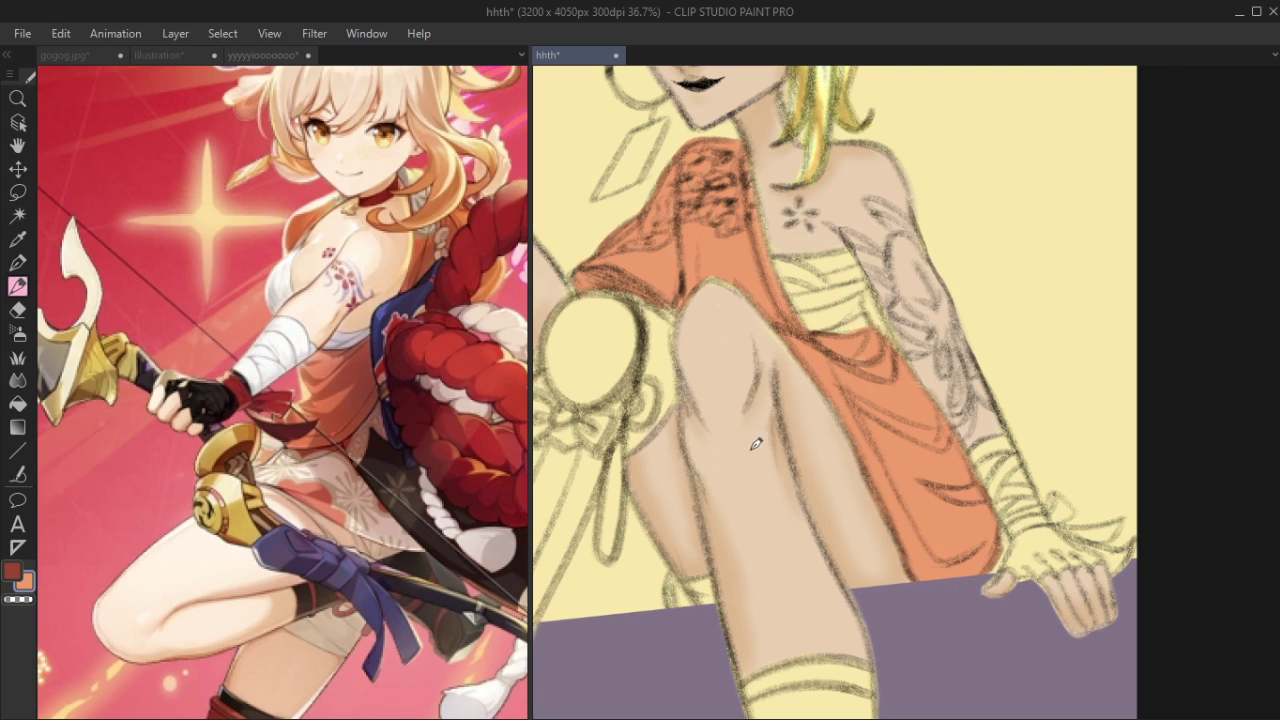
Sample the pale peach colour from the patterned shorts in the reference image.
key(space)
drag(848, 473, 891, 480)
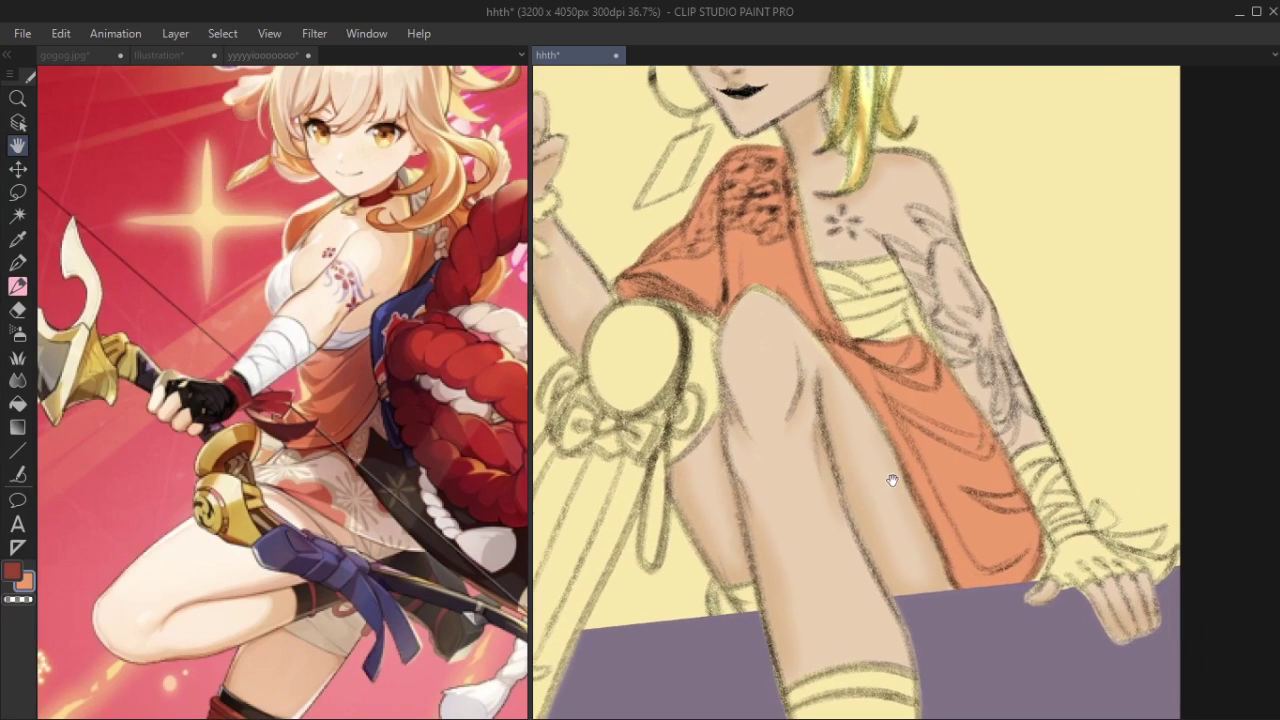
click(426, 506)
key(space)
drag(402, 519, 452, 484)
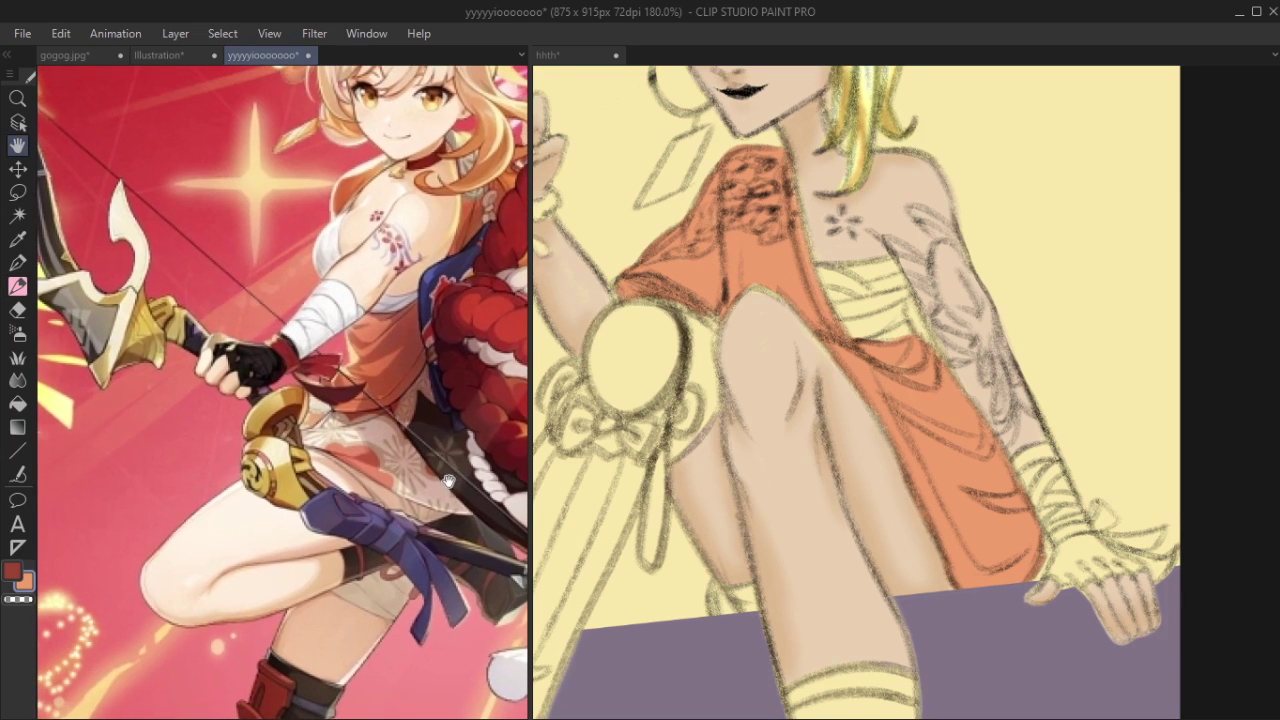
alt+click(360, 434)
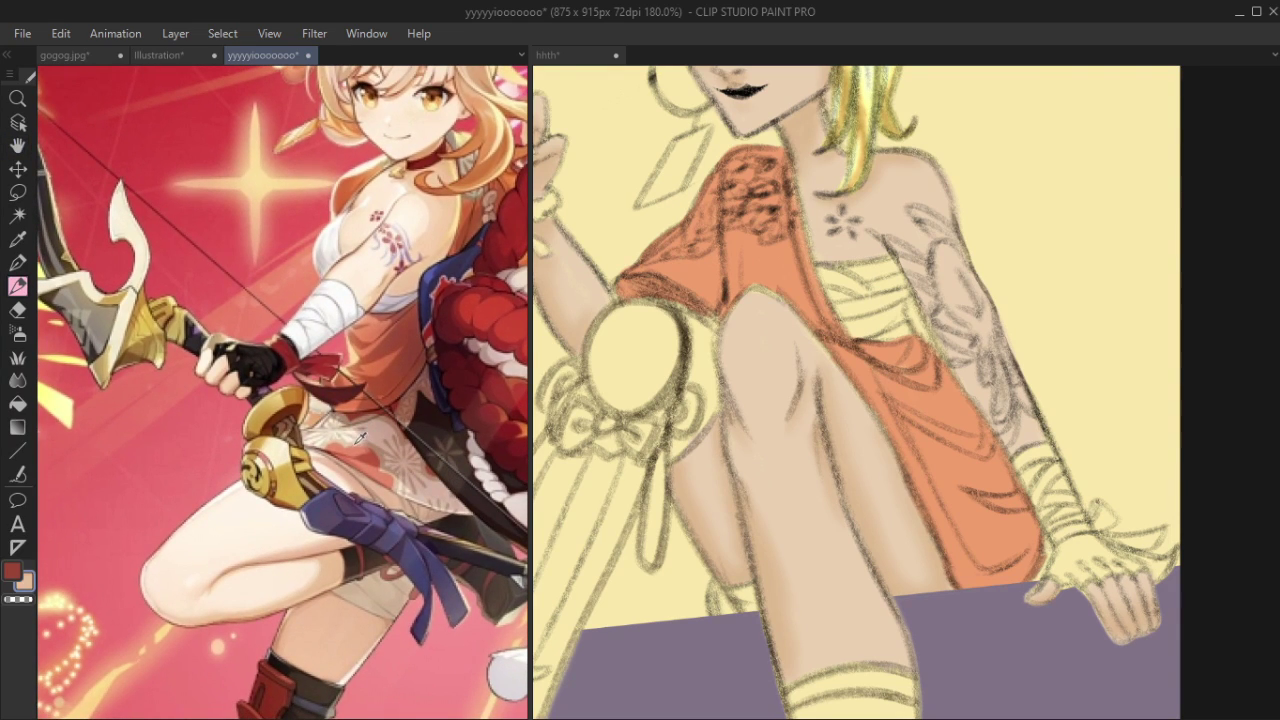